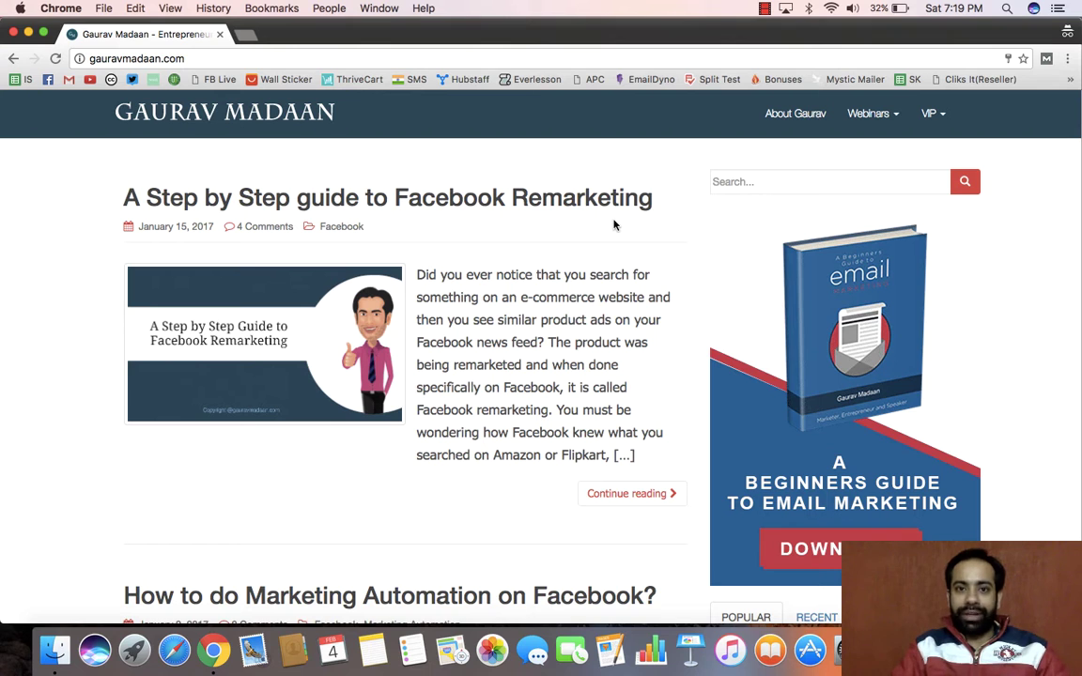
# Open a new Chrome incognito window from the Gaurav Madaan blog homepage
pyautogui.press('super+shift+n')
# Load affkit.com in the incognito window's address bar
pyautogui.write('affl')
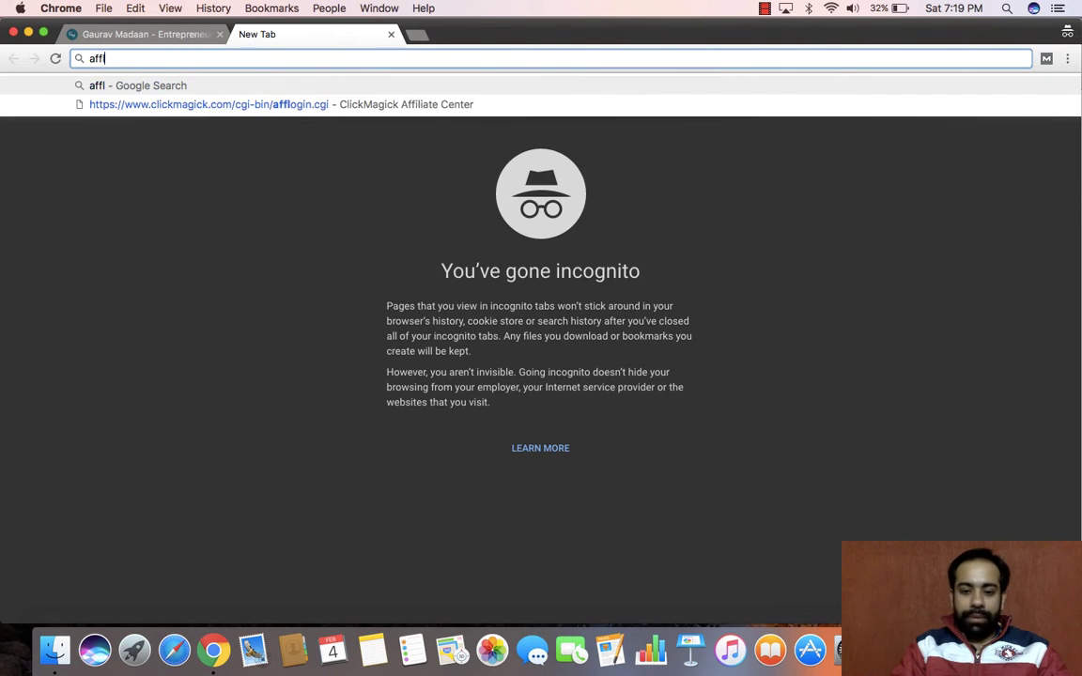
pyautogui.press('BackSpace')
pyautogui.write('ki')
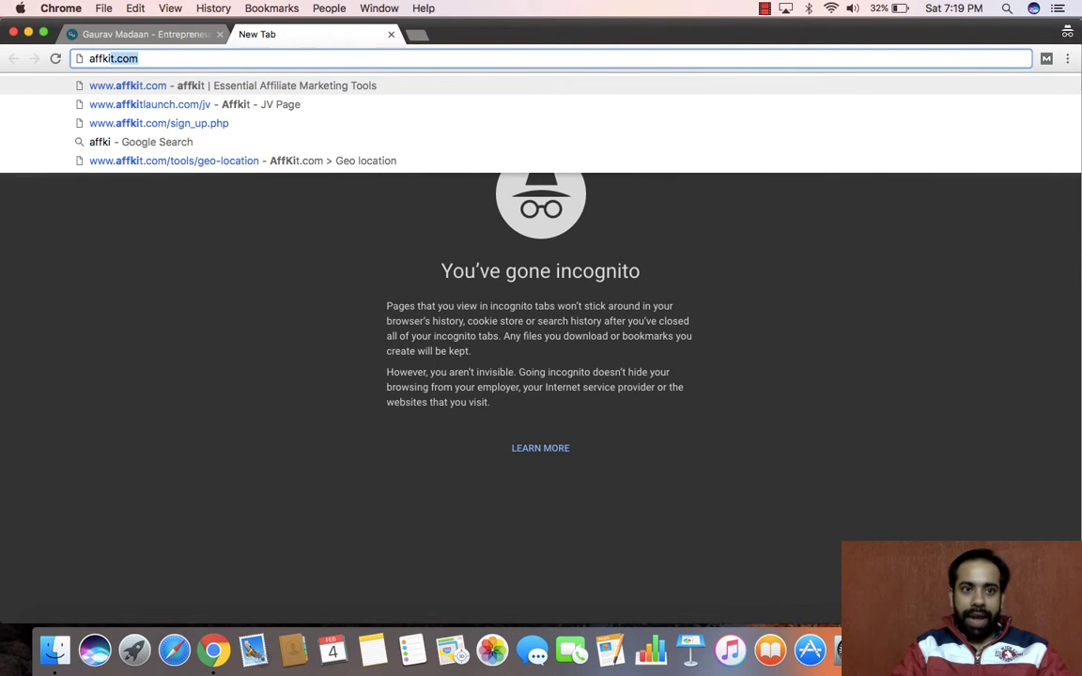
pyautogui.press('Return')
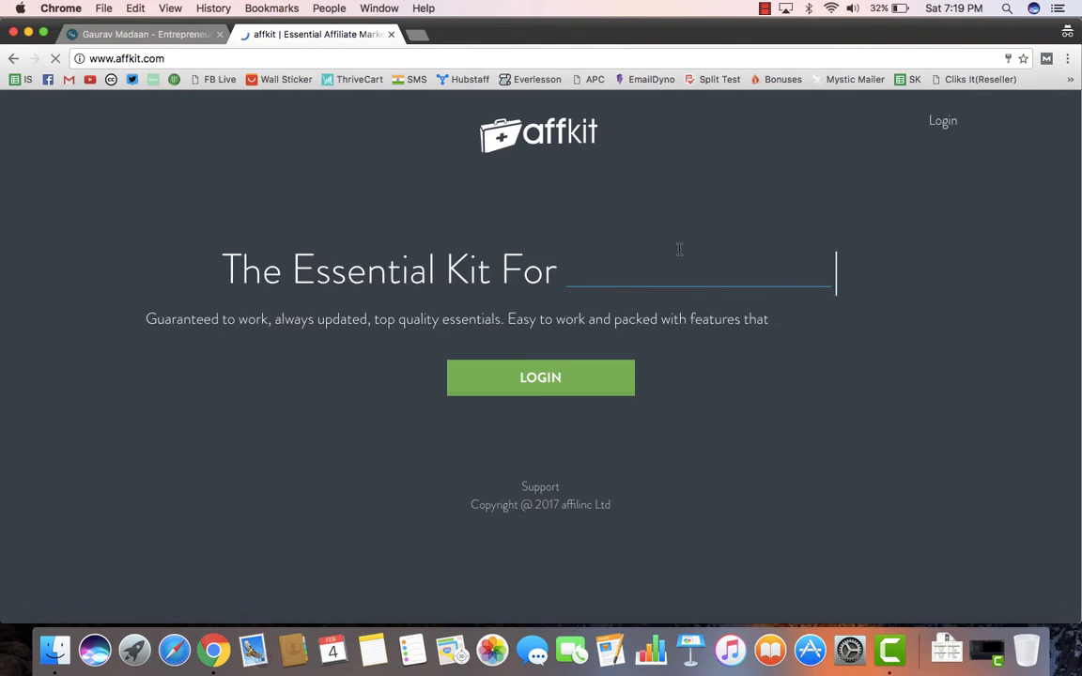
# Open the Image finder page from the AffKit Tools menu
pyautogui.click(729, 108)
pyautogui.scroll(-4, 701, 174)
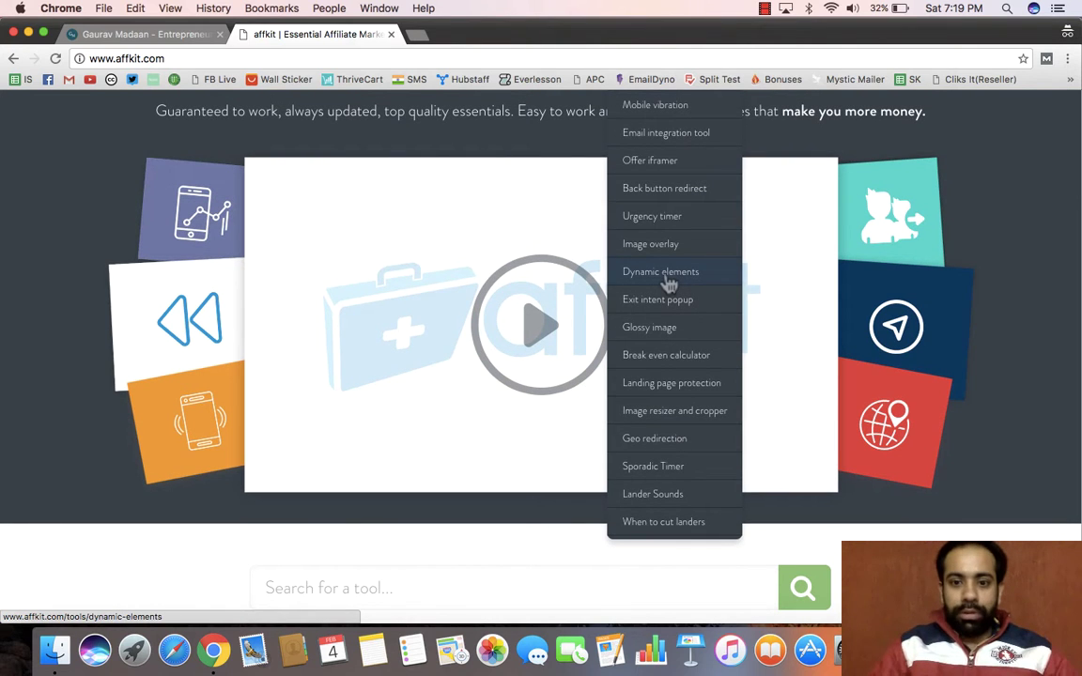
pyautogui.scroll(5, 669, 284)
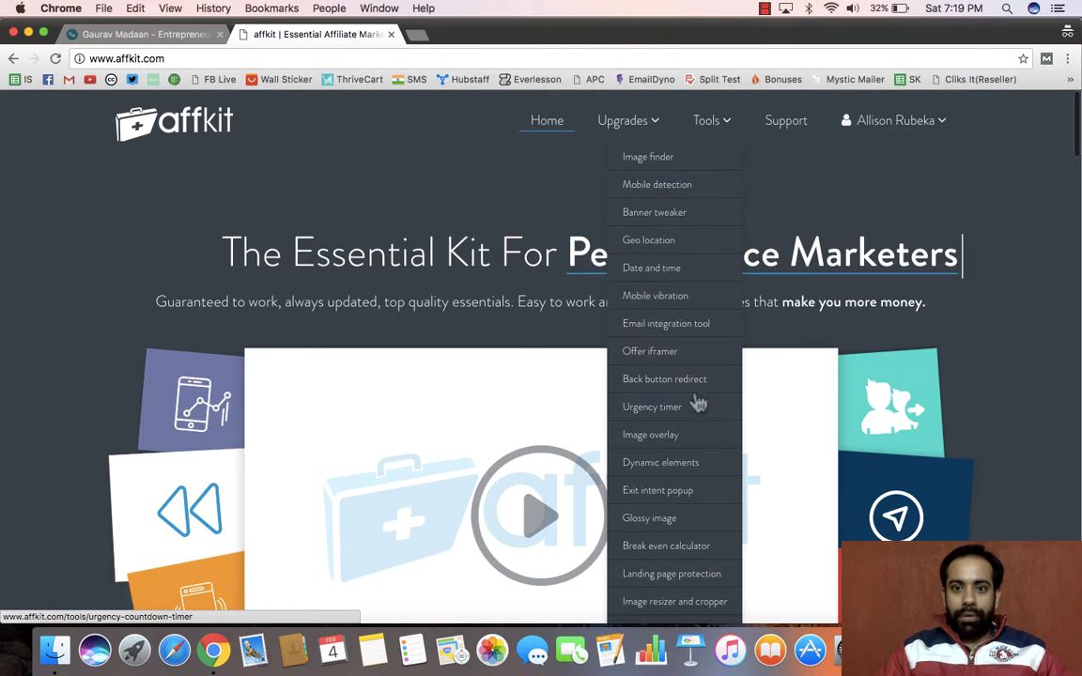
pyautogui.scroll(-10, 682, 369)
pyautogui.scroll(10, 682, 369)
pyautogui.scroll(-1, 684, 377)
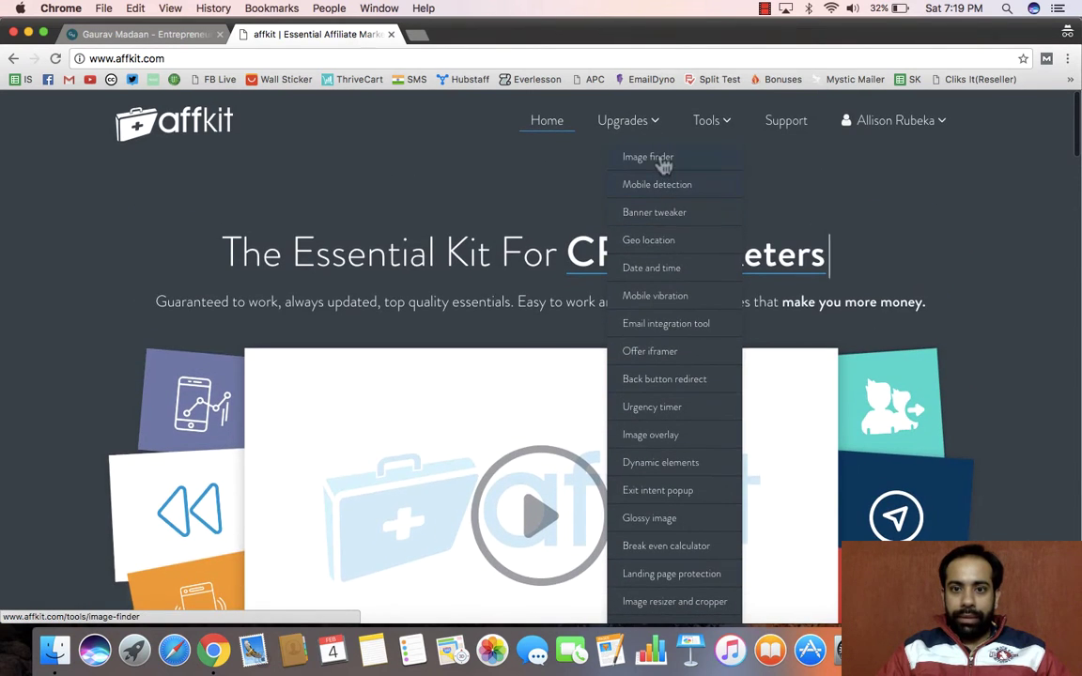
pyautogui.scroll(-1, 664, 166)
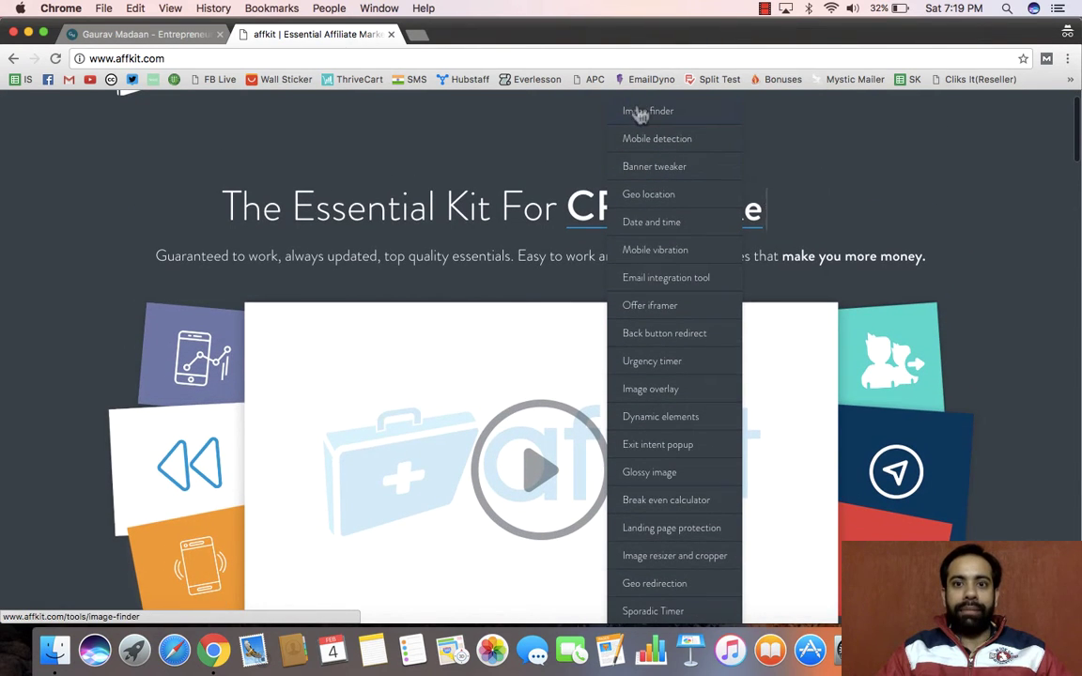
pyautogui.click(601, 110)
pyautogui.scroll(-5, 790, 244)
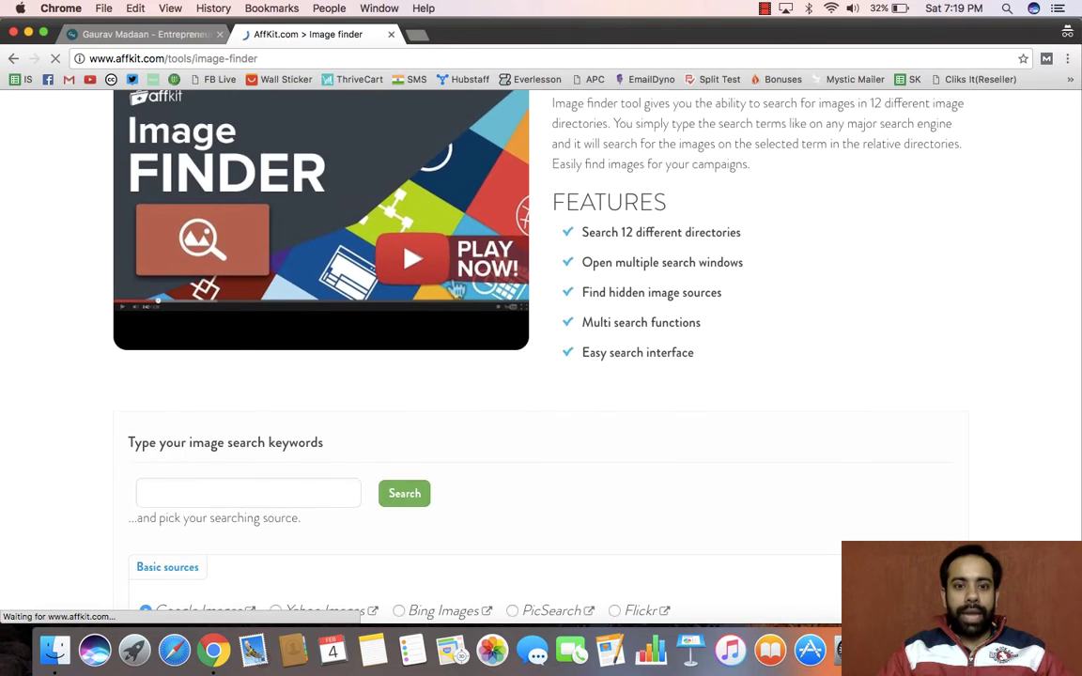
pyautogui.click(214, 290)
pyautogui.scroll(-2, 212, 293)
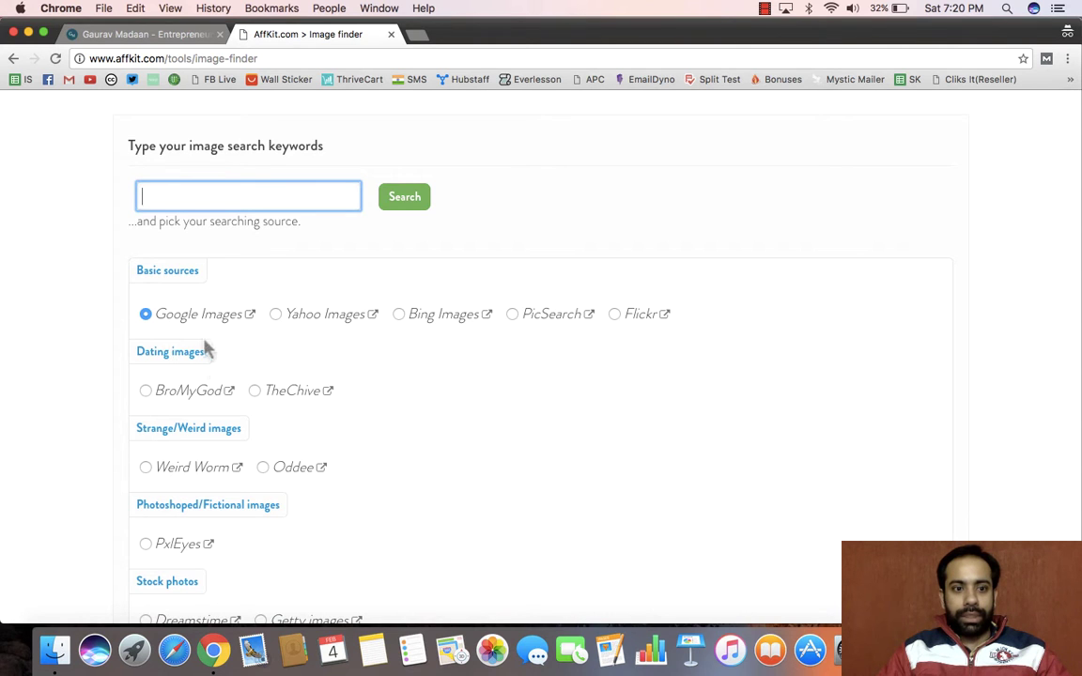
pyautogui.scroll(-2, 211, 366)
pyautogui.scroll(-1, 214, 390)
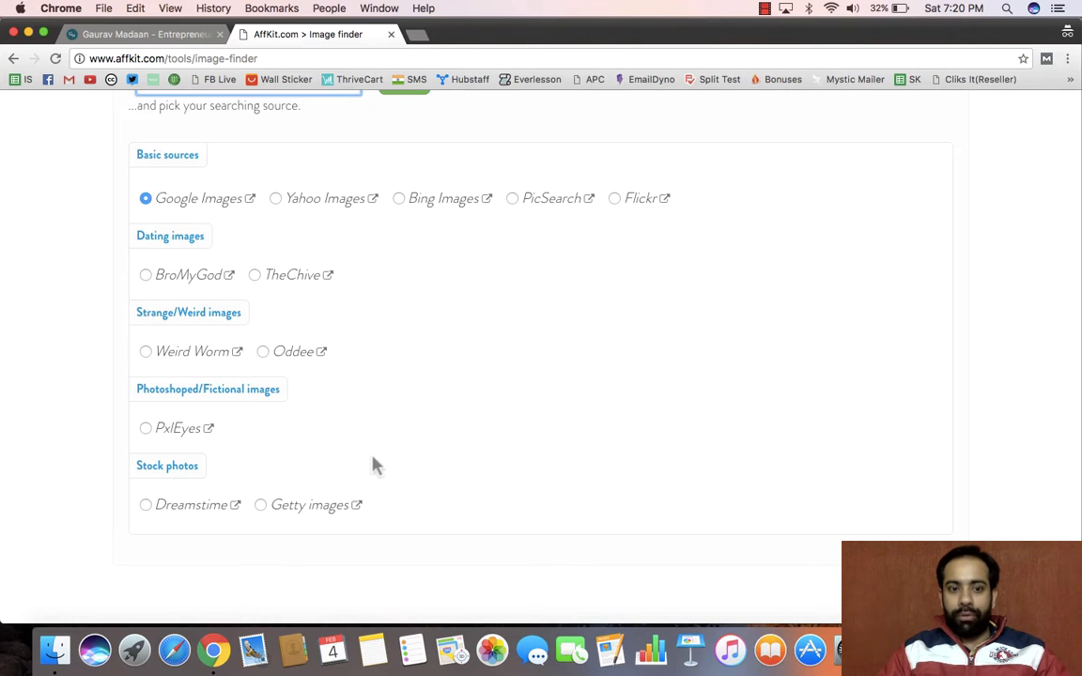
pyautogui.scroll(3, 374, 464)
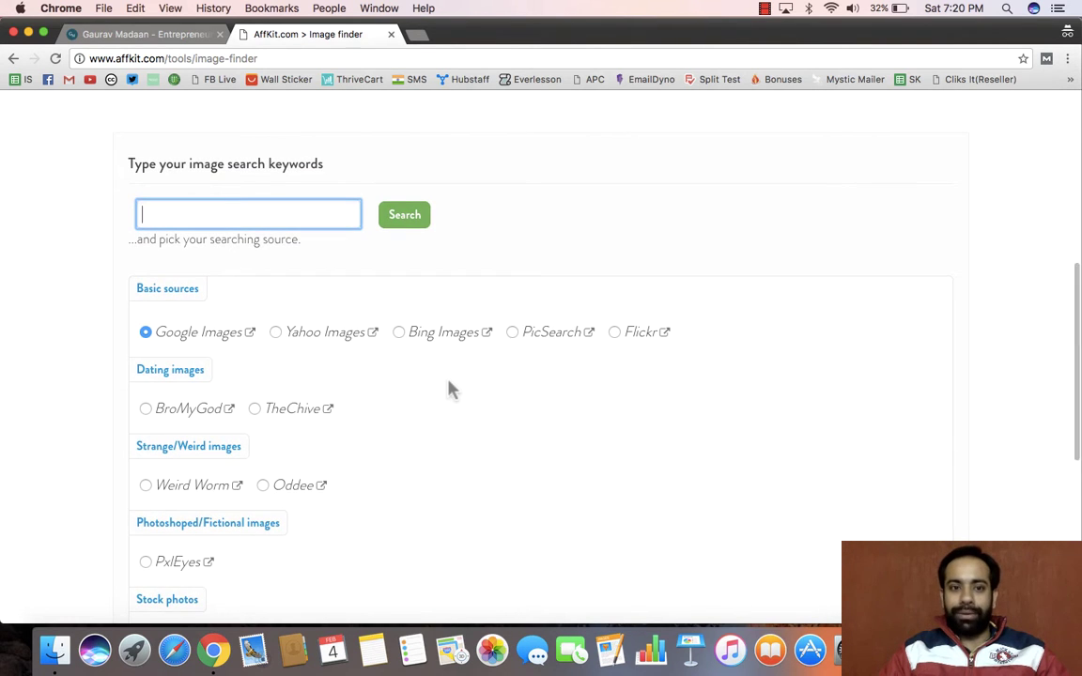
pyautogui.scroll(-1, 449, 388)
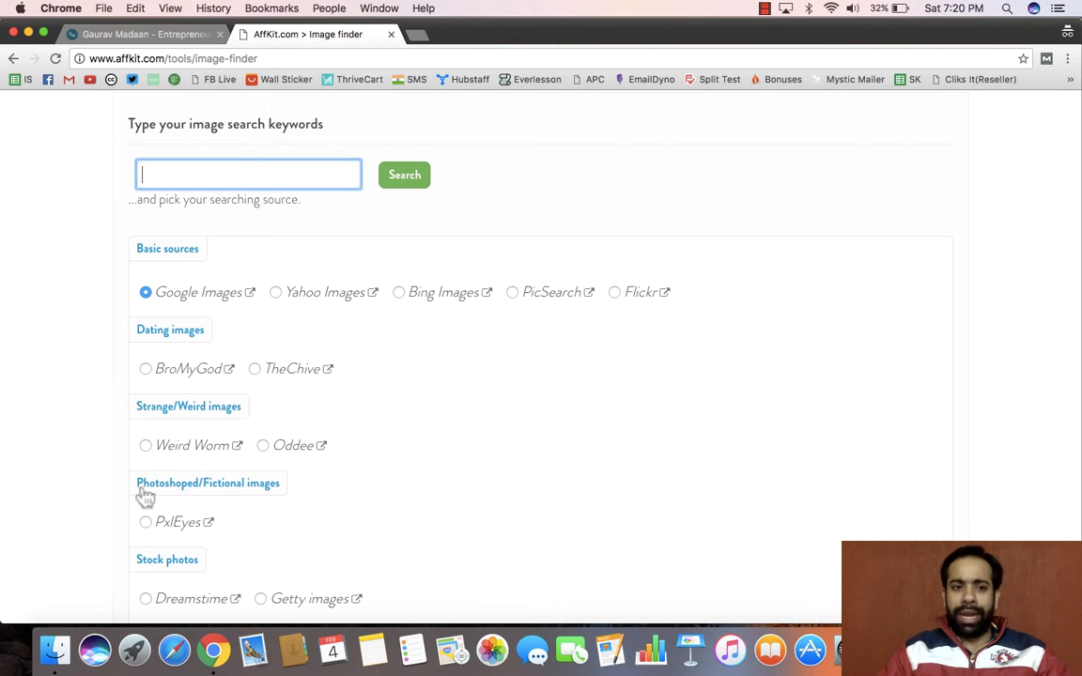
pyautogui.scroll(6, 510, 339)
pyautogui.scroll(5, 808, 150)
pyautogui.scroll(-2, 701, 282)
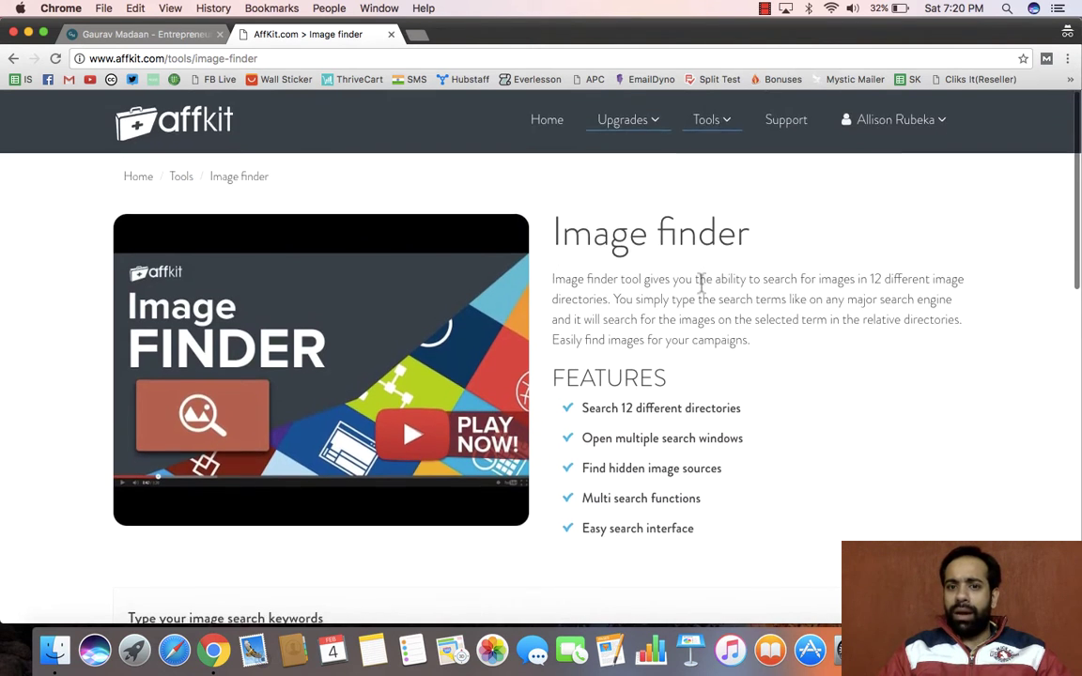
pyautogui.scroll(1, 686, 235)
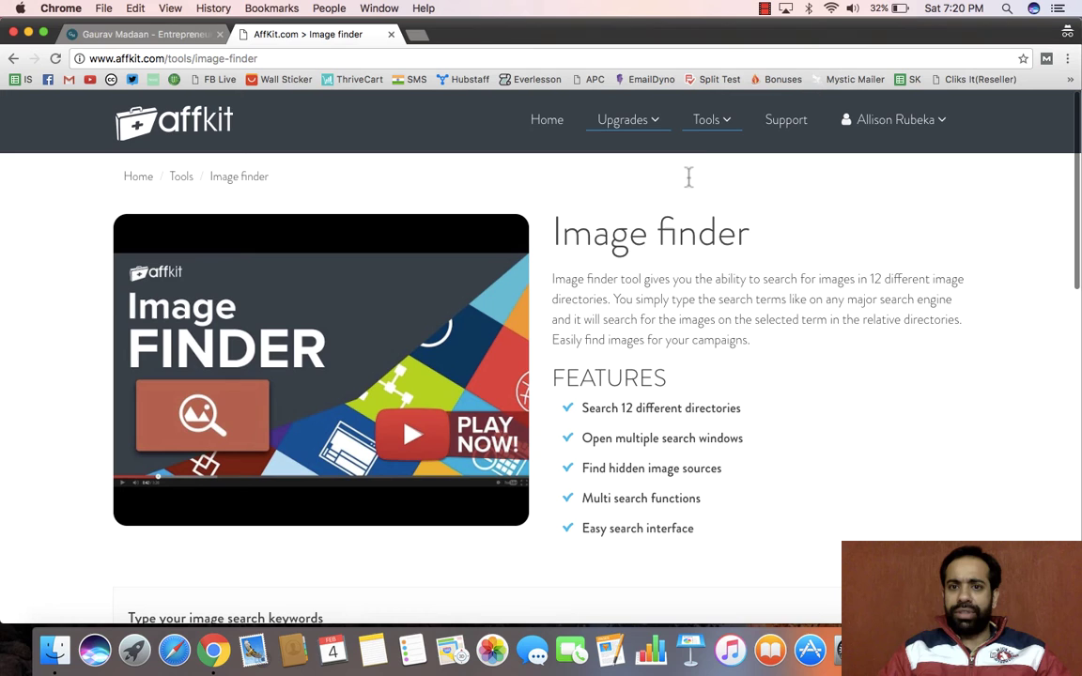
# Pick Geo location from the AffKit Tools dropdown
pyautogui.click(712, 137)
pyautogui.scroll(-1, 716, 216)
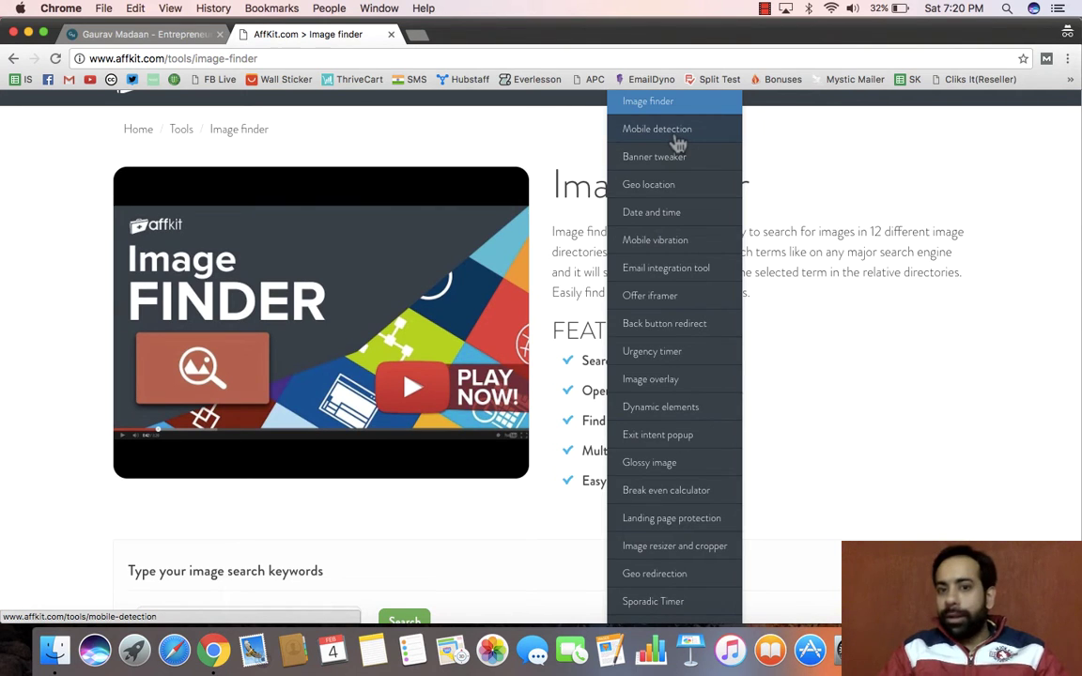
pyautogui.click(661, 188)
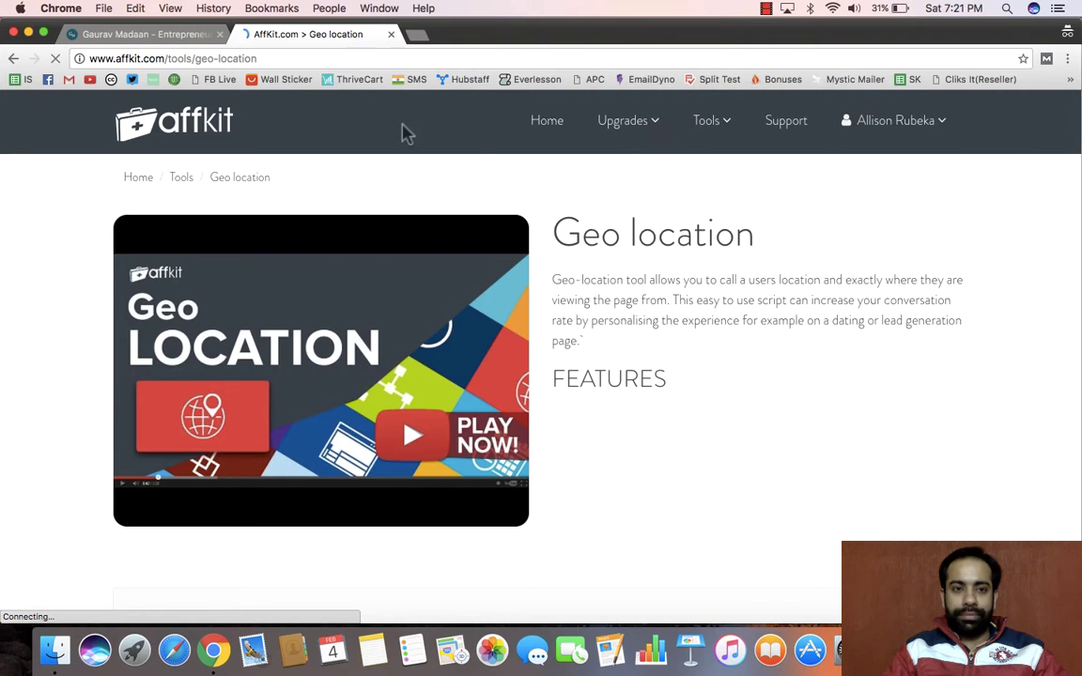
# Close the AffKit tab, reload the blog, then reopen the closed AffKit tab
pyautogui.press('super+l')
pyautogui.press('super+w')
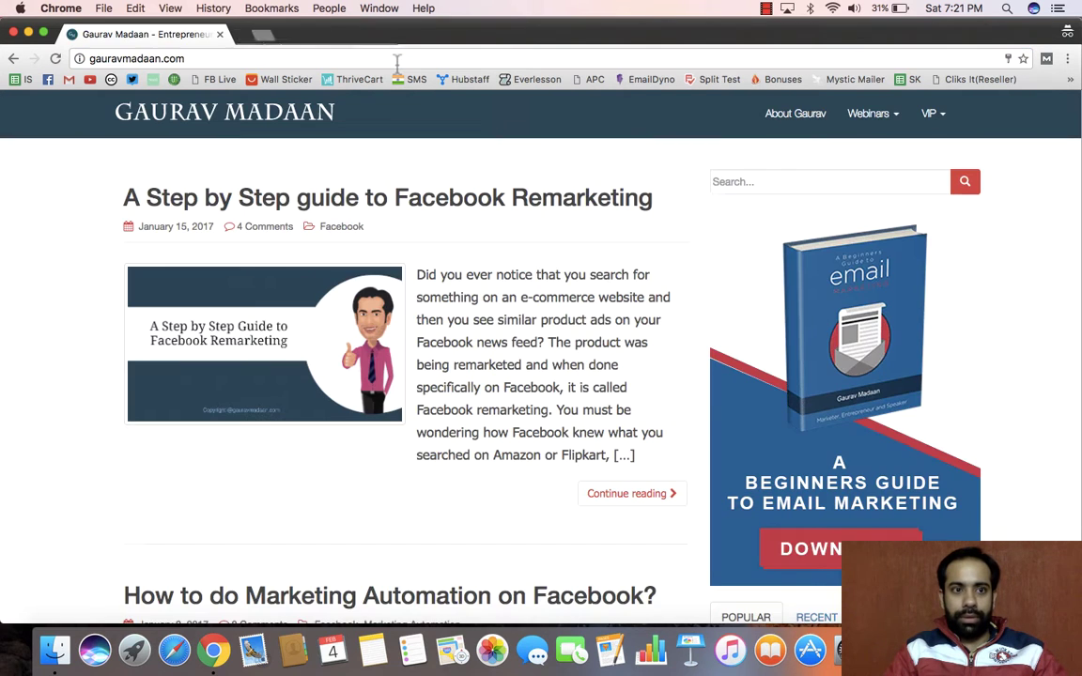
pyautogui.press('super+r')
pyautogui.press('super+shift+t')
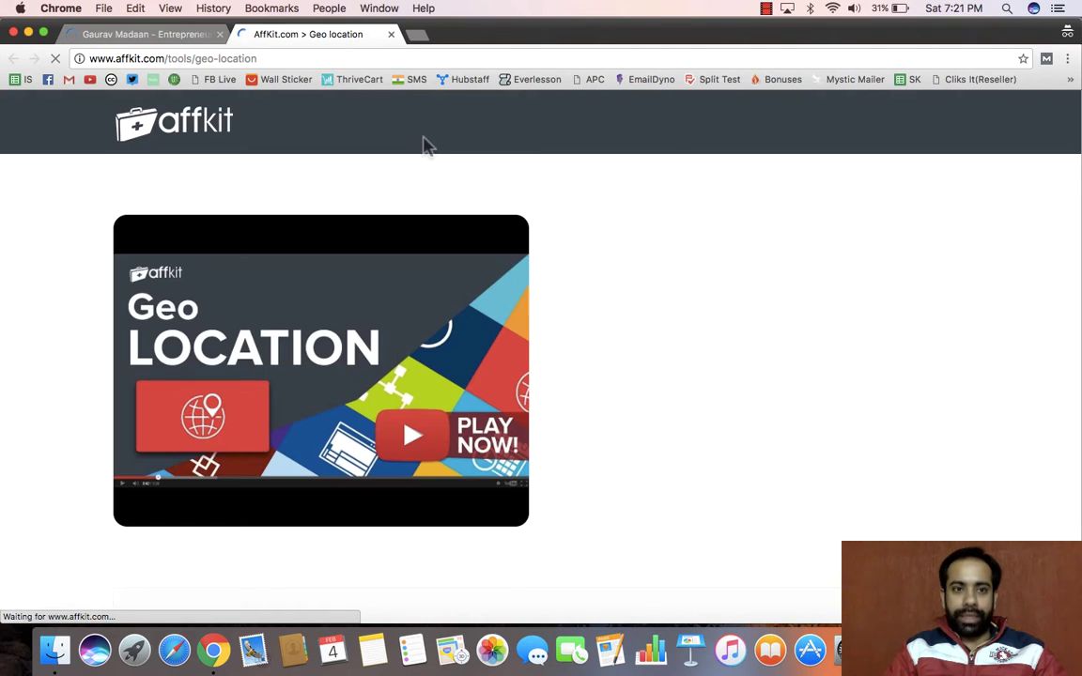
pyautogui.scroll(-3, 627, 362)
pyautogui.scroll(5, 629, 365)
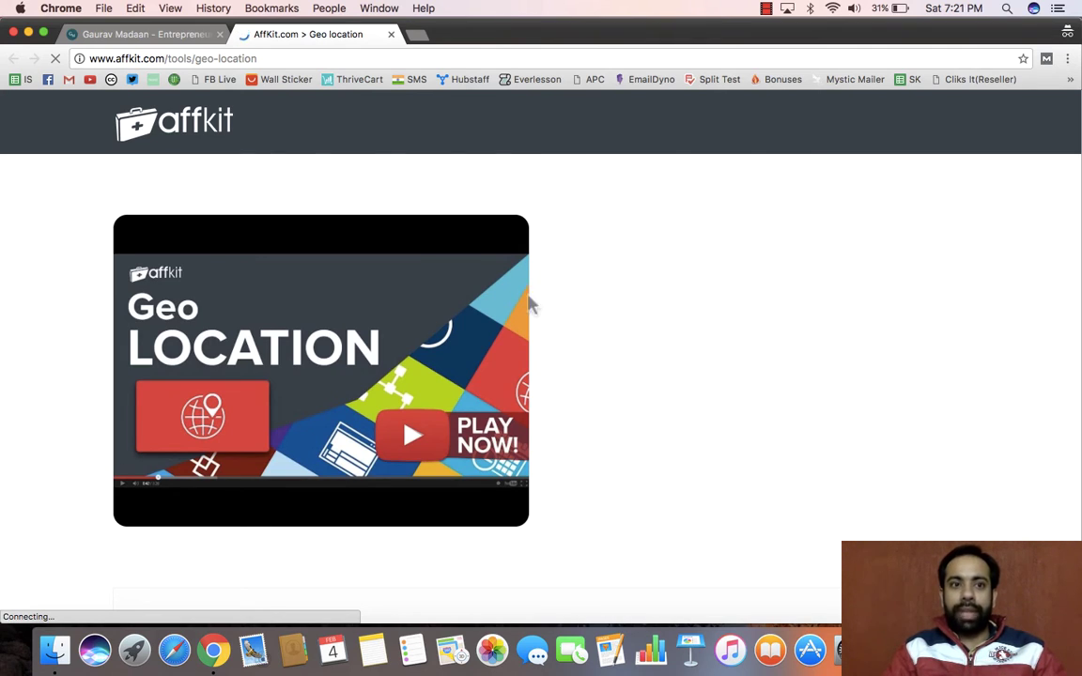
# On the Gaurav Madaan tab, open the post 'A Step by Step guide to Facebook Remarketing'
pyautogui.click(141, 34)
pyautogui.scroll(-5, 568, 265)
pyautogui.scroll(-4, 568, 265)
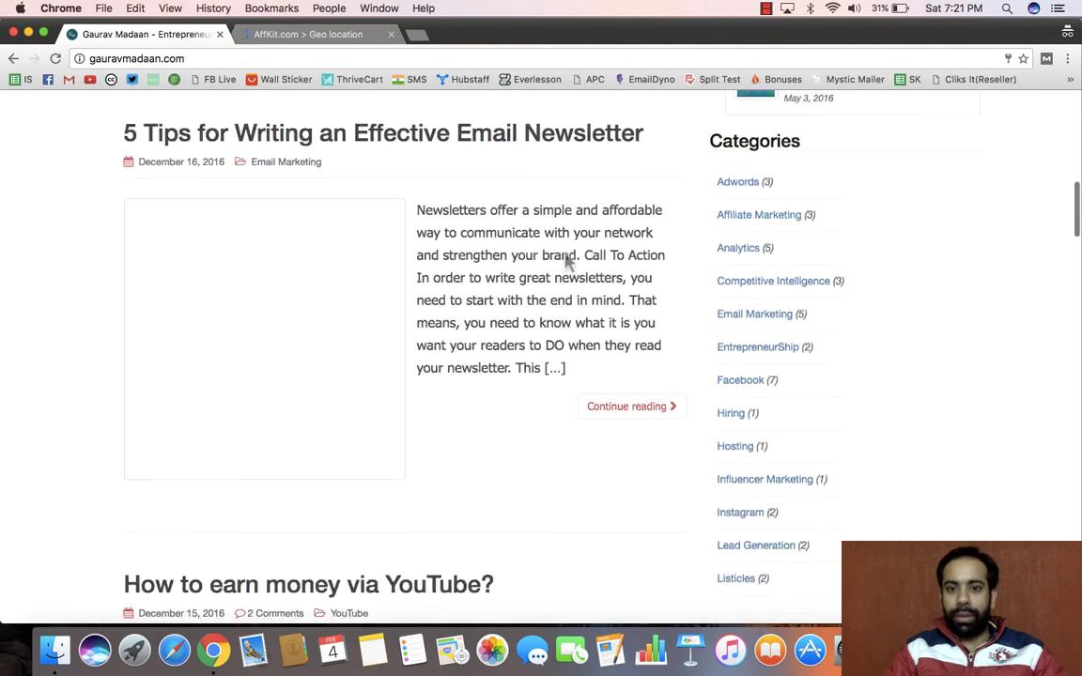
pyautogui.scroll(8, 570, 259)
pyautogui.scroll(-1, 559, 252)
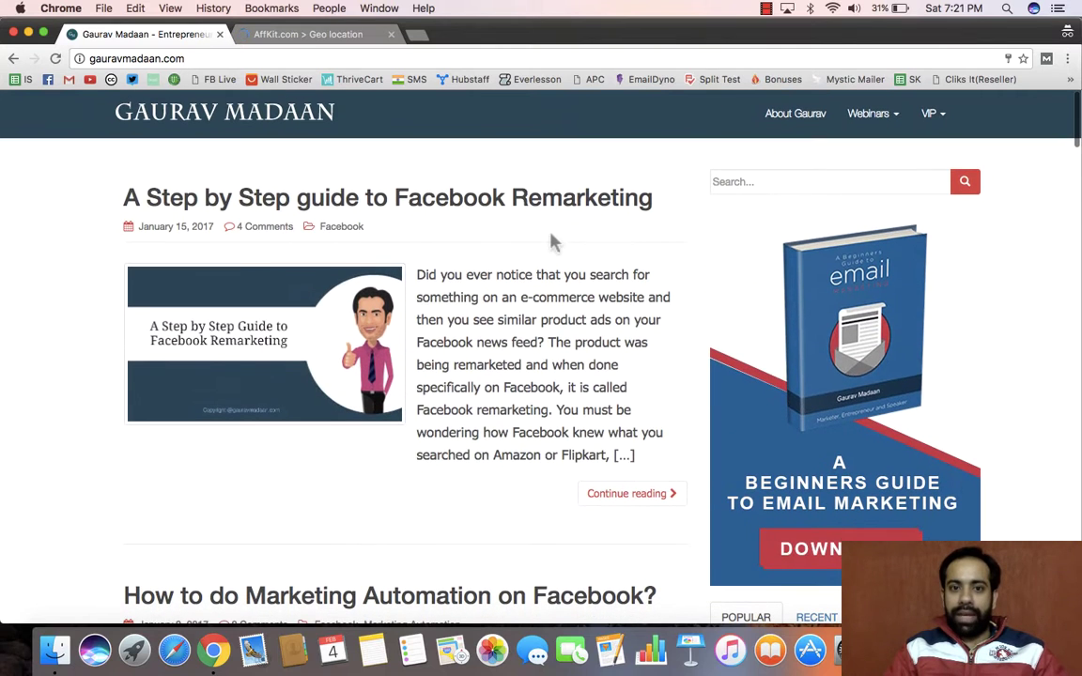
pyautogui.click(553, 212)
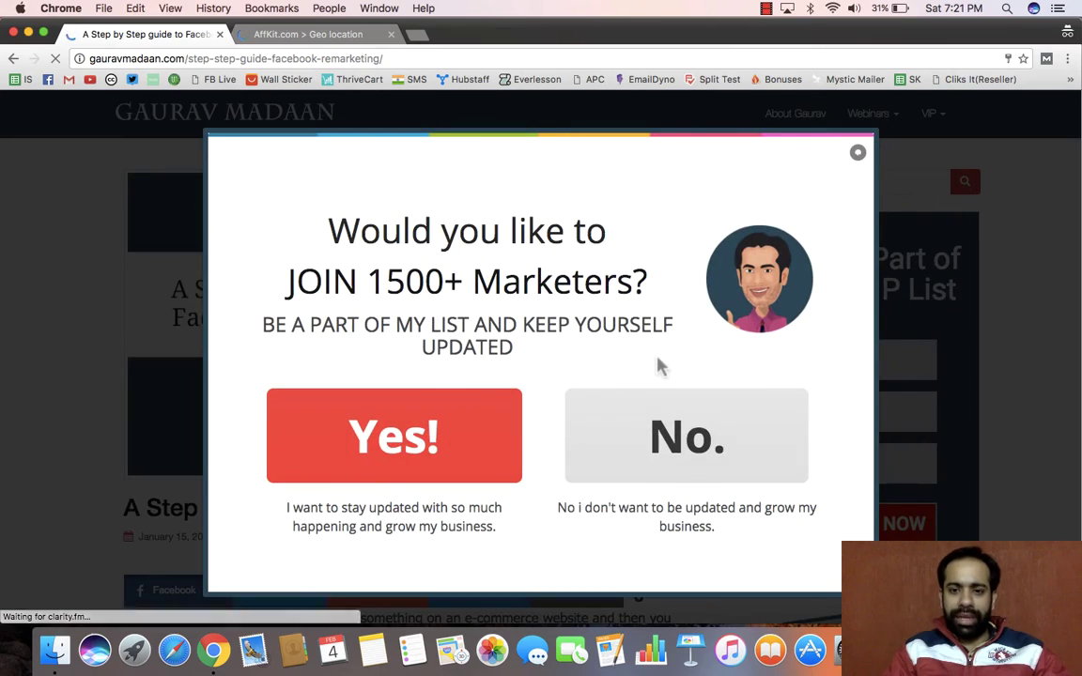
# Decline the mailing-list popup, skim the post, then go back to the Innovation Excellence Weekly page
pyautogui.click(647, 437)
pyautogui.scroll(-10, 556, 384)
pyautogui.scroll(-3, 556, 383)
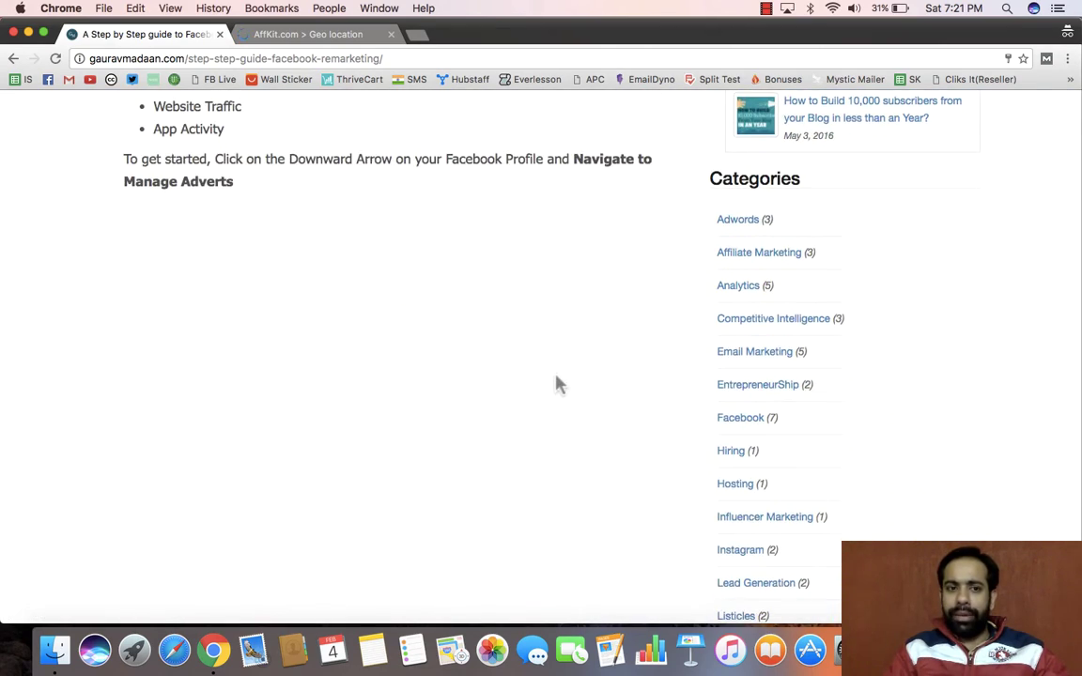
pyautogui.scroll(-5, 556, 383)
pyautogui.scroll(-8, 556, 384)
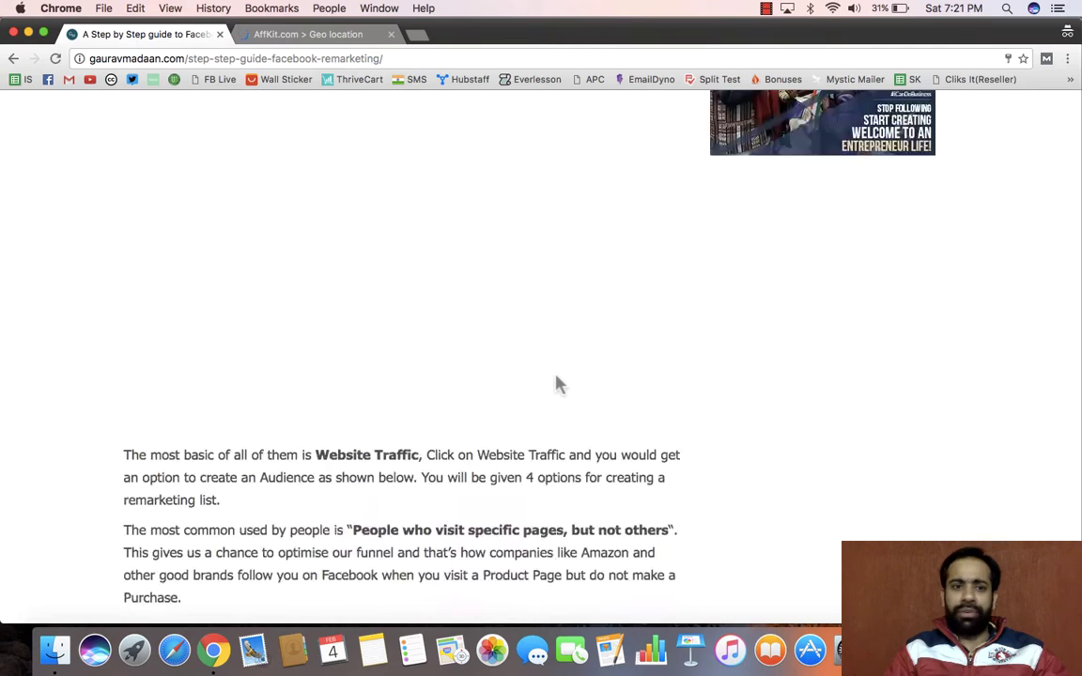
pyautogui.scroll(4, 556, 383)
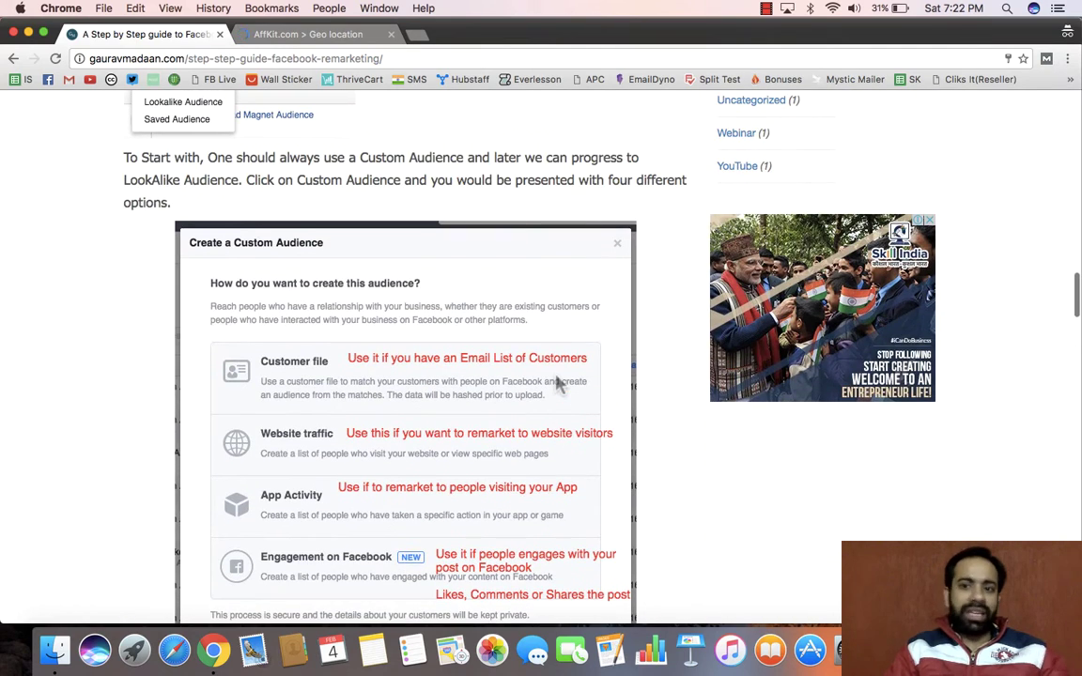
pyautogui.scroll(-8, 556, 383)
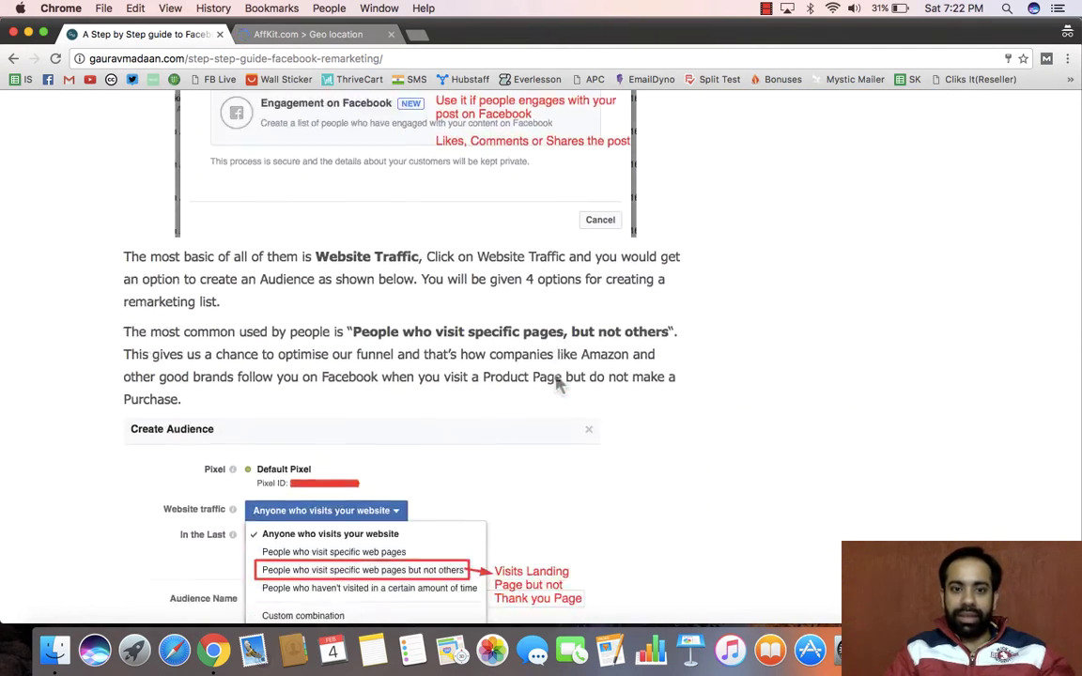
pyautogui.click(14, 59)
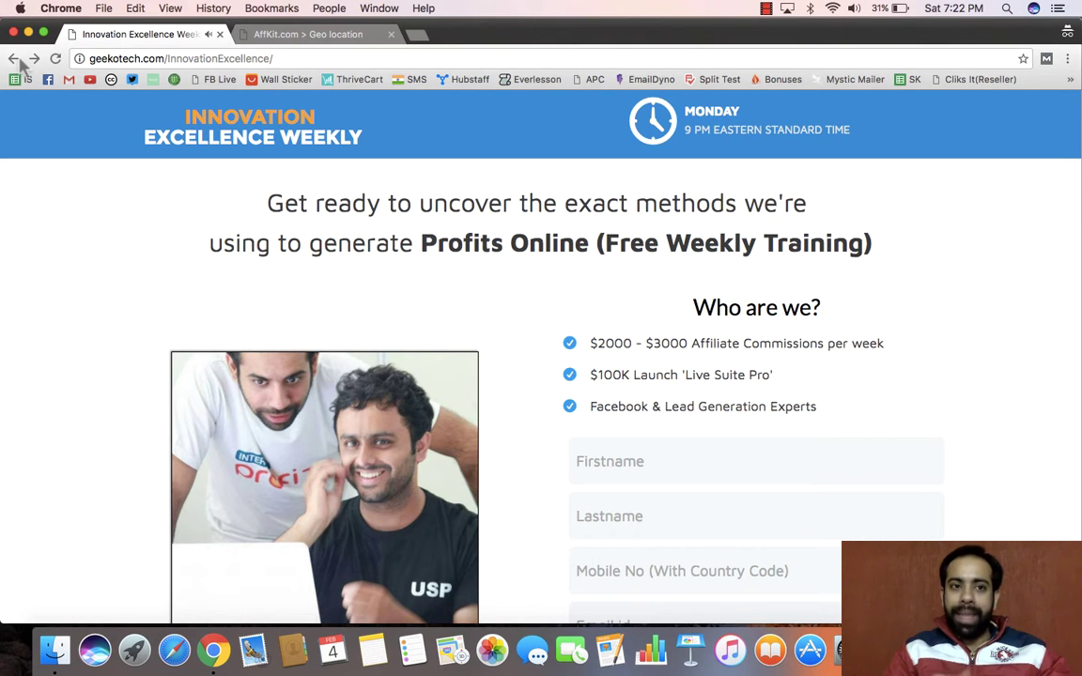
# Look over the Geekotech webinar page, then start a new browser tab
pyautogui.scroll(-10, 423, 225)
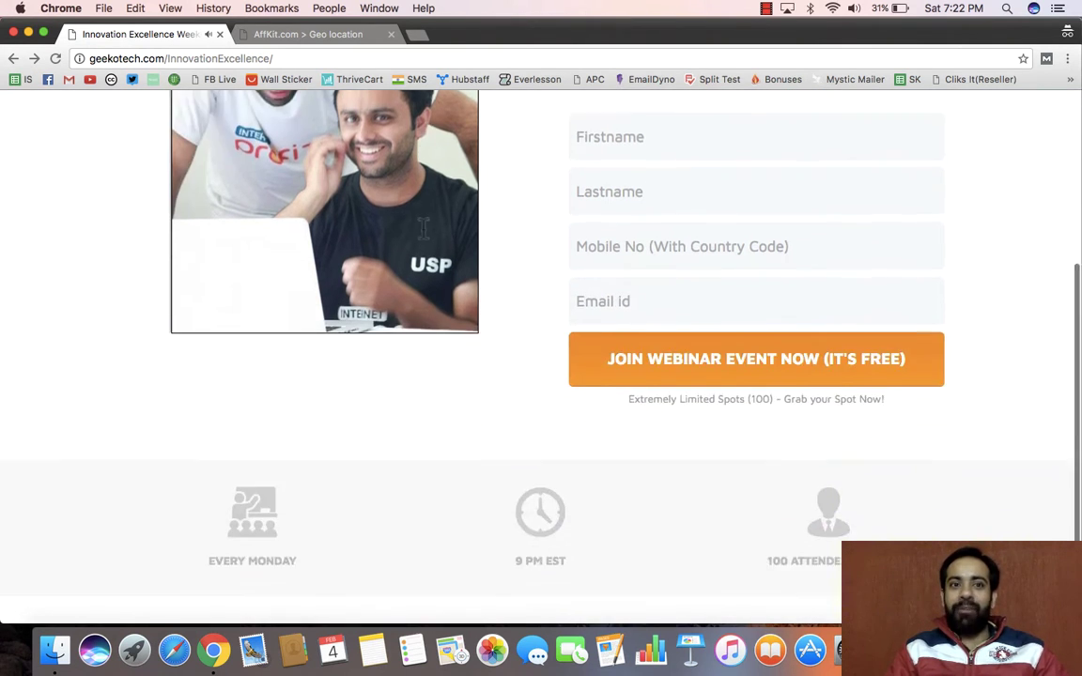
pyautogui.scroll(10, 423, 228)
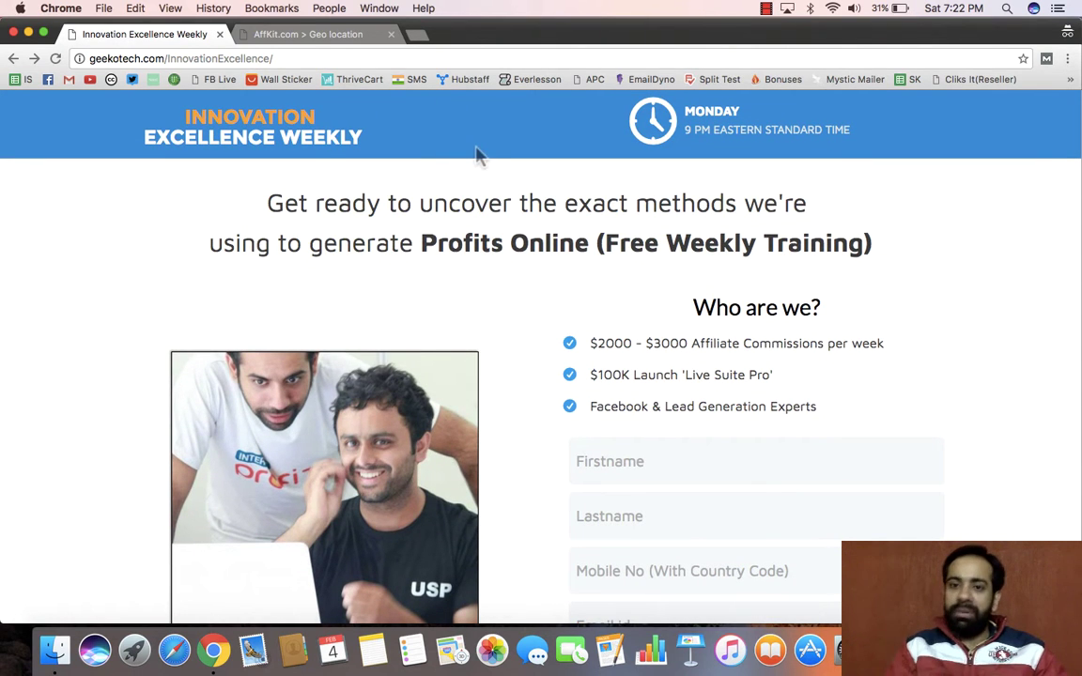
pyautogui.click(418, 35)
# Load theminionsaga.com, decline the Minions bed popup, and return to the giveaway contest page
pyautogui.write('theminionsaga.com')
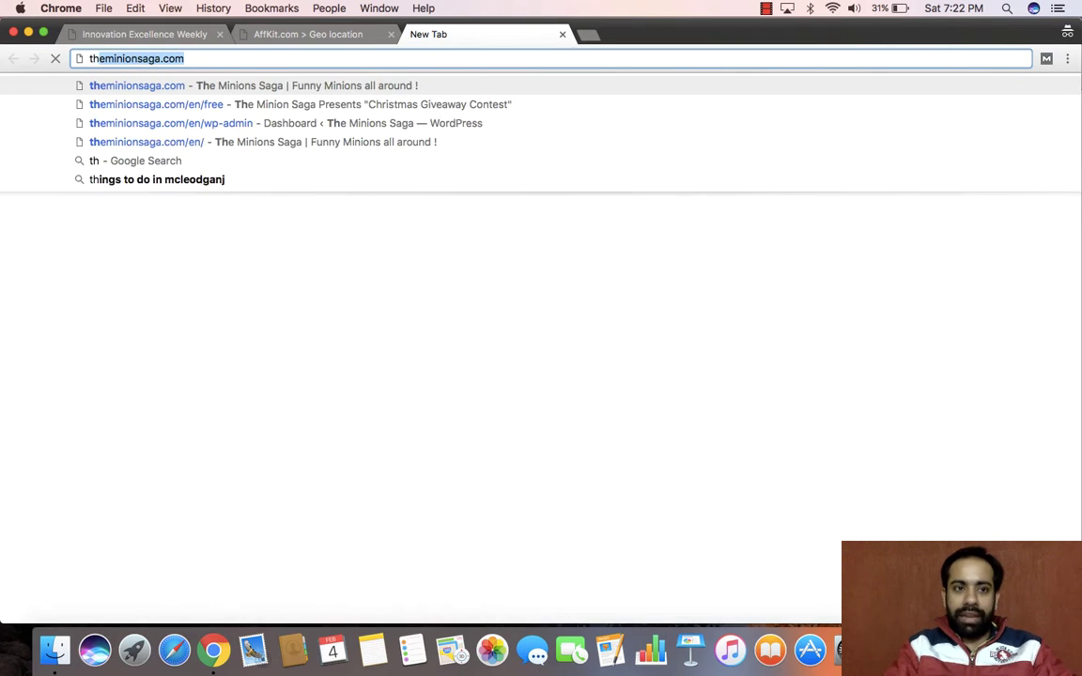
pyautogui.press('Return')
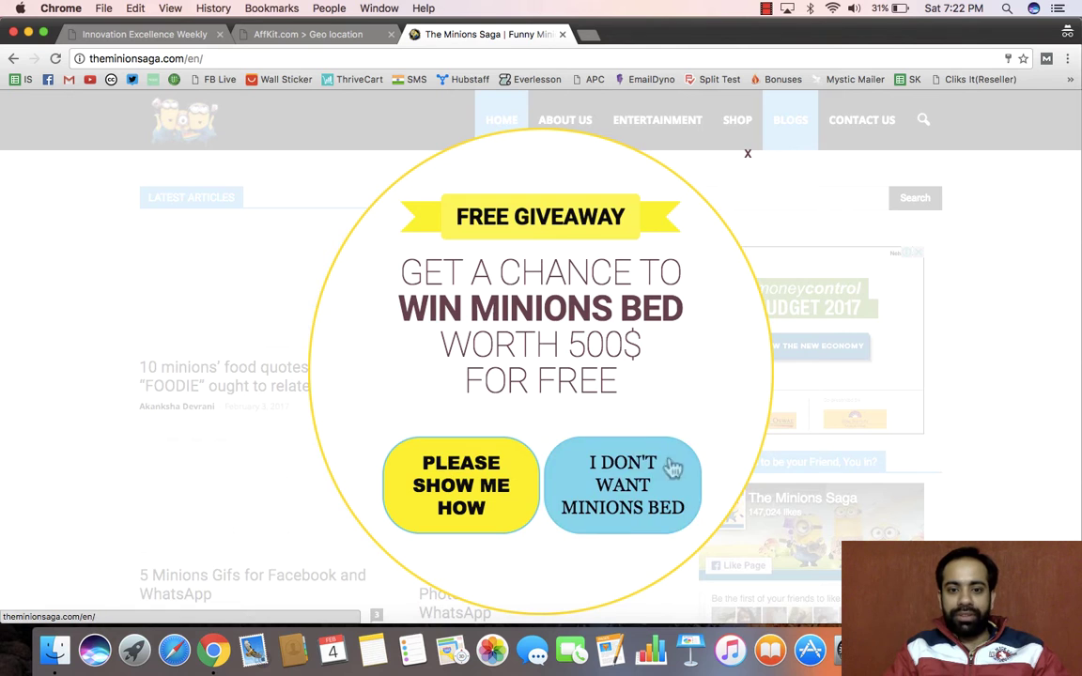
pyautogui.click(620, 485)
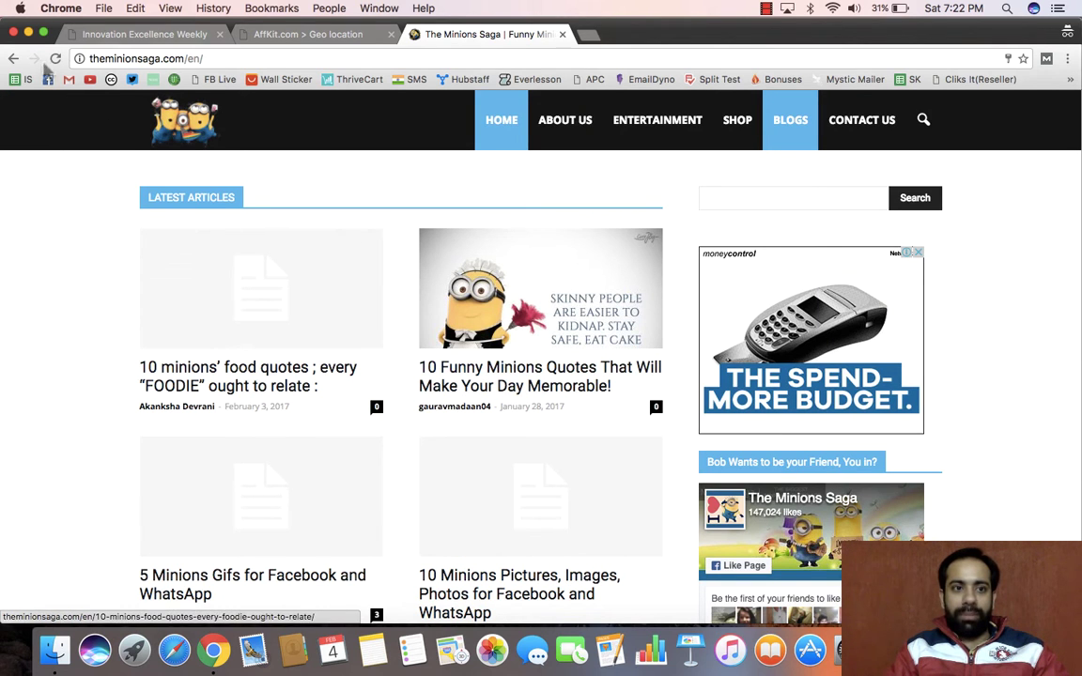
pyautogui.click(14, 58)
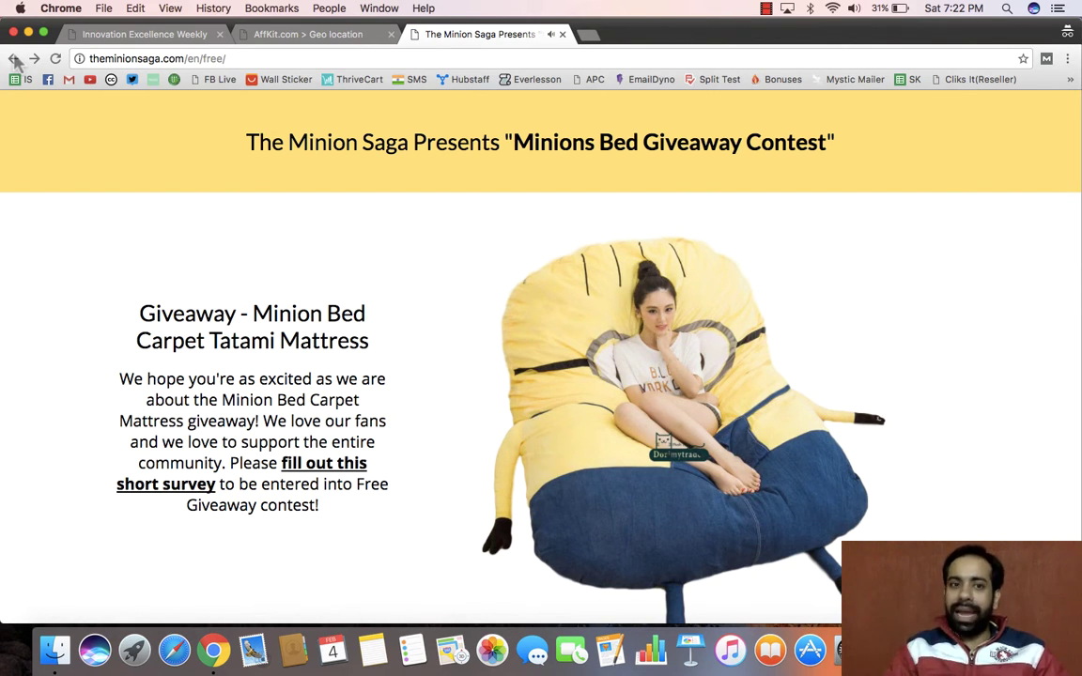
# Look over the giveaway page, then switch back to the AffKit Geo location tab
pyautogui.scroll(-10, 276, 212)
pyautogui.scroll(2, 276, 212)
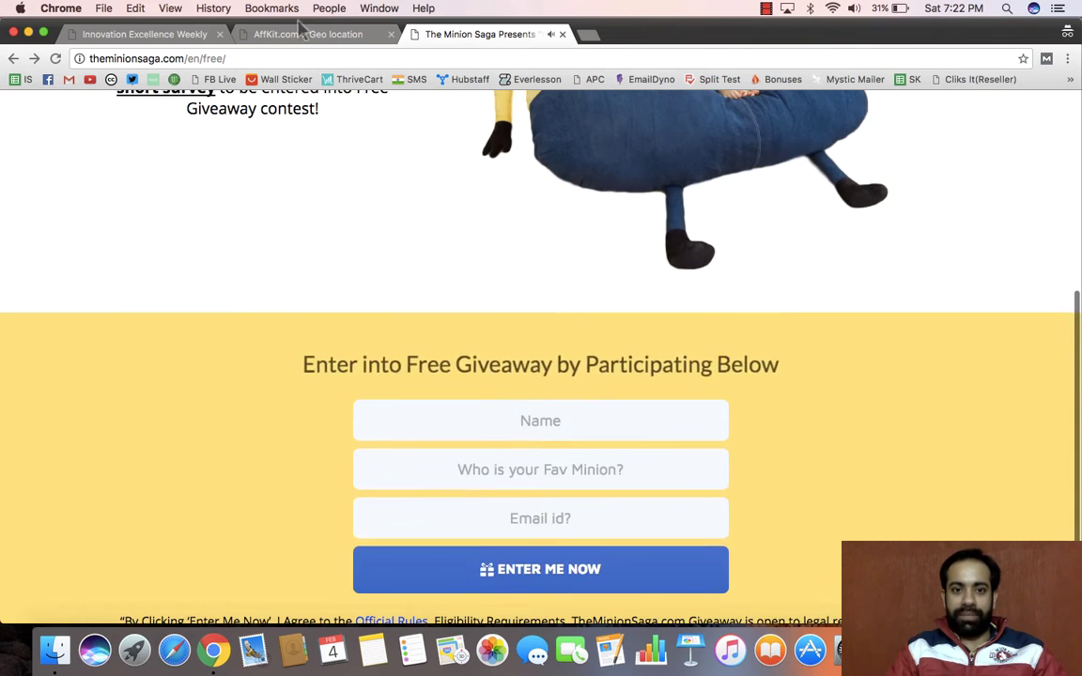
pyautogui.click(366, 36)
pyautogui.scroll(-10, 773, 354)
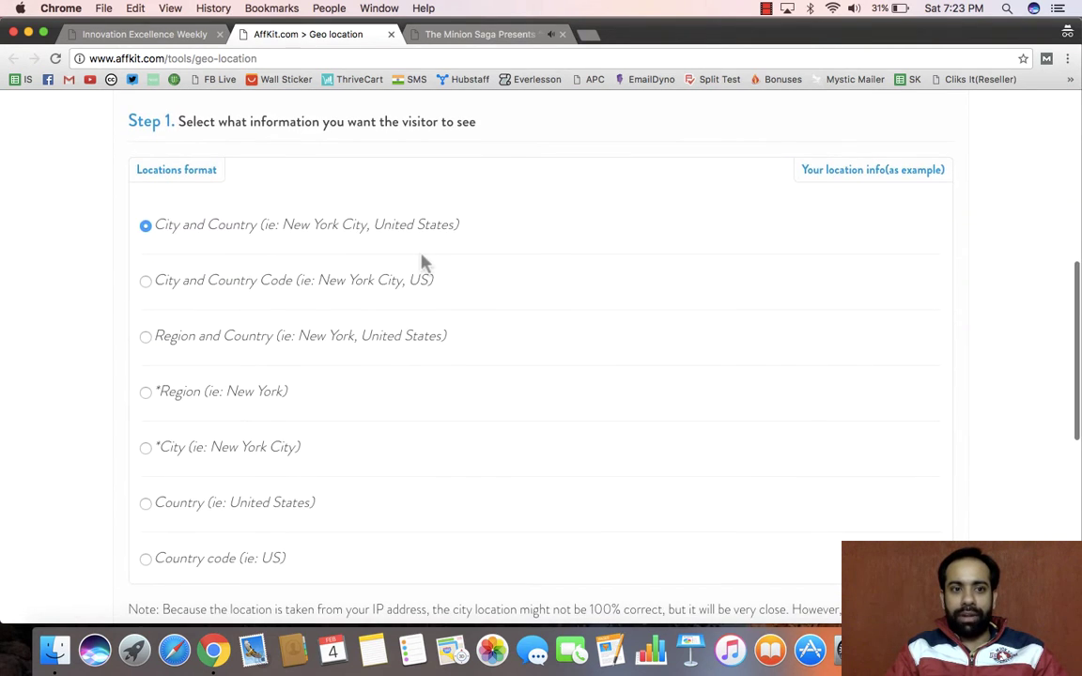
# Review the City and Country location format, then show the AffKit Tools list
pyautogui.scroll(-3, 425, 266)
pyautogui.scroll(2, 425, 264)
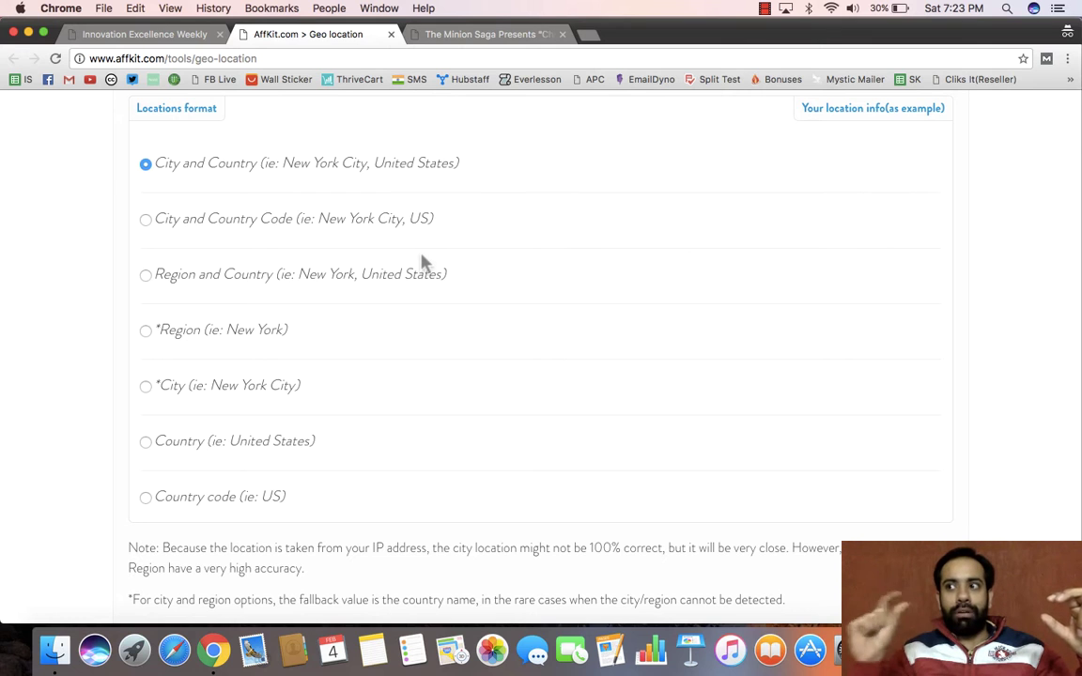
pyautogui.scroll(10, 424, 264)
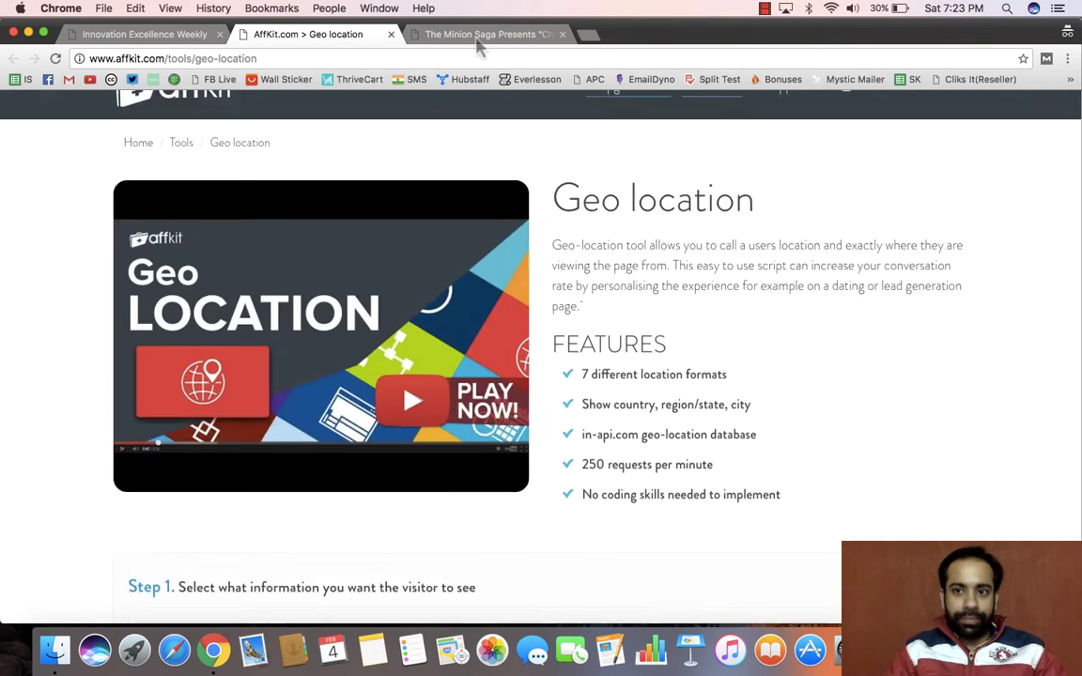
pyautogui.click(718, 141)
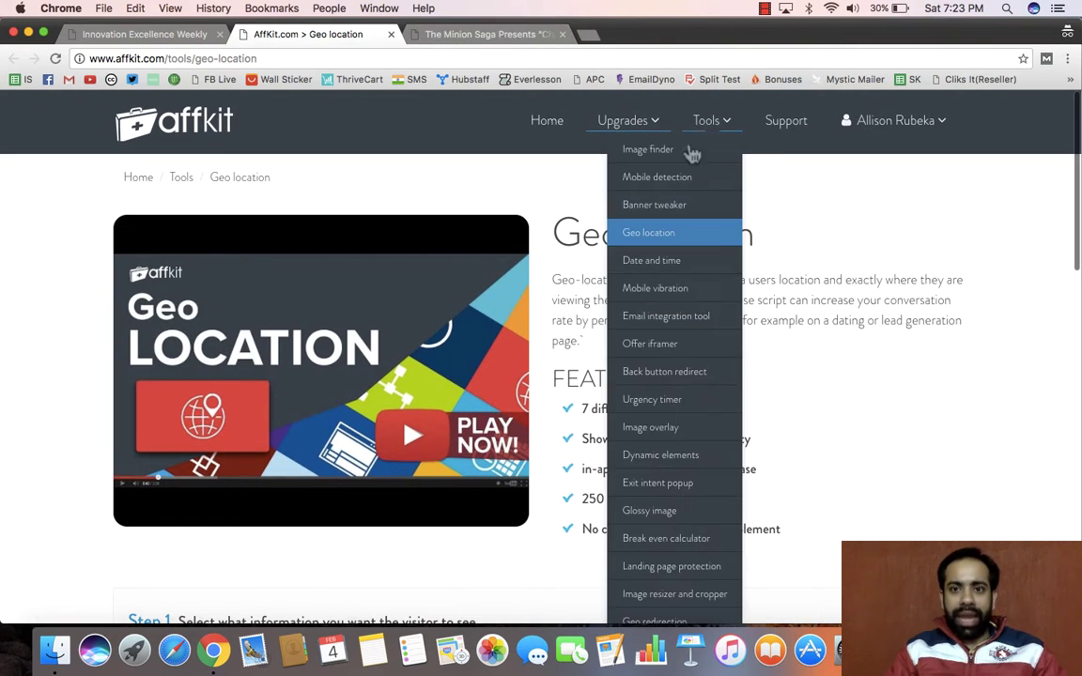
pyautogui.scroll(-2, 669, 167)
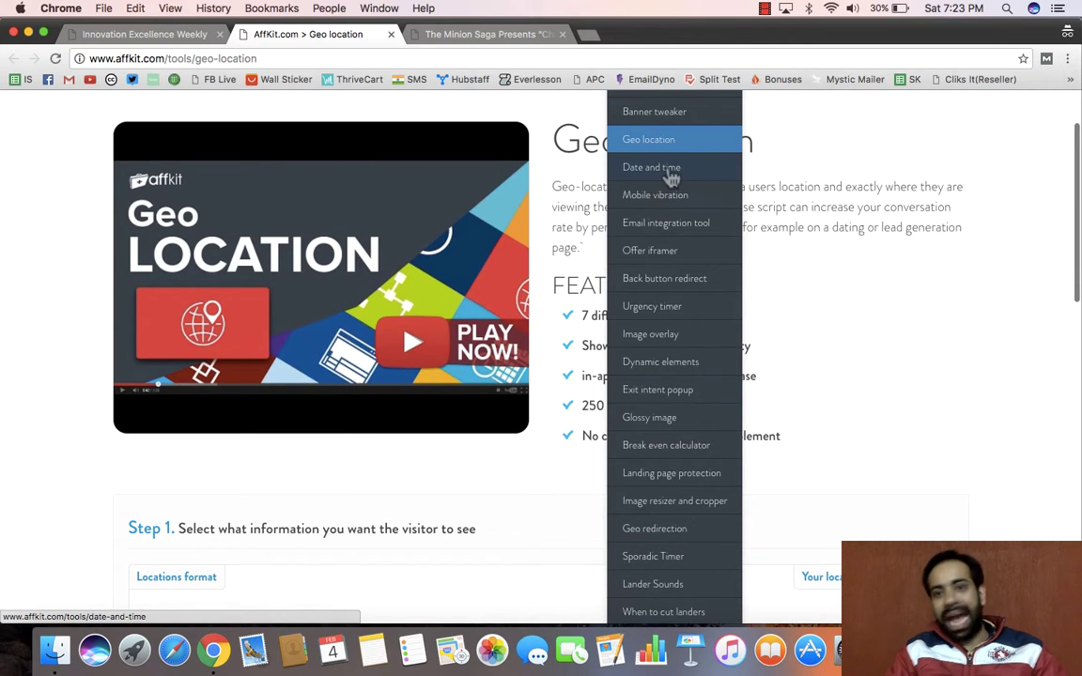
# Open the Mobile vibration tool page and read through its steps
pyautogui.click(668, 196)
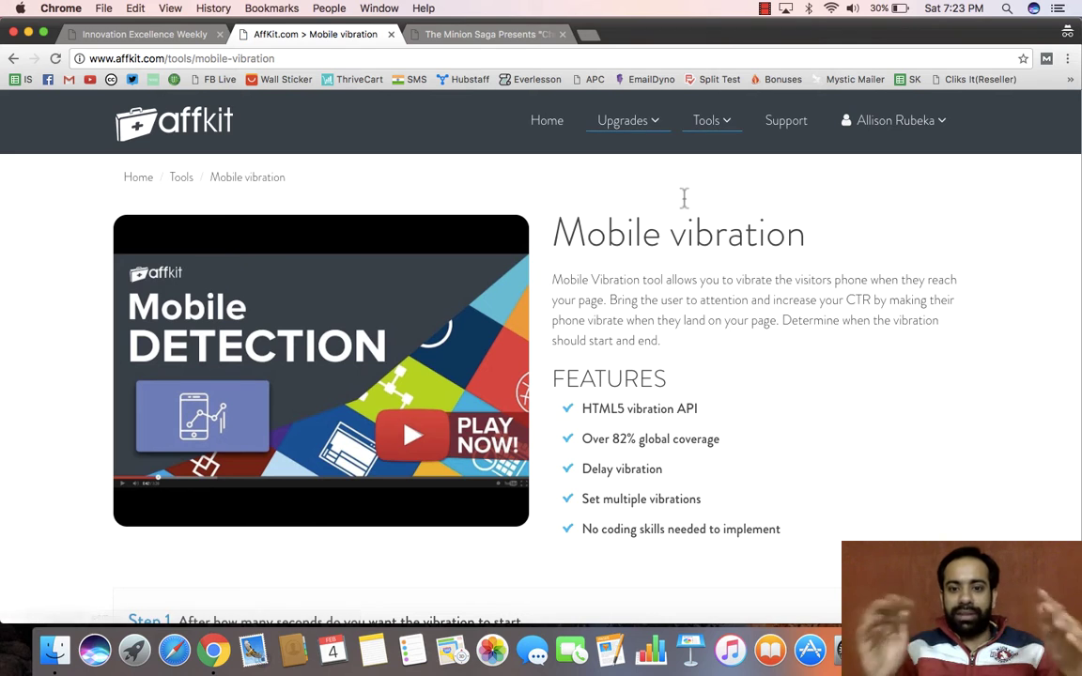
pyautogui.scroll(-10, 684, 197)
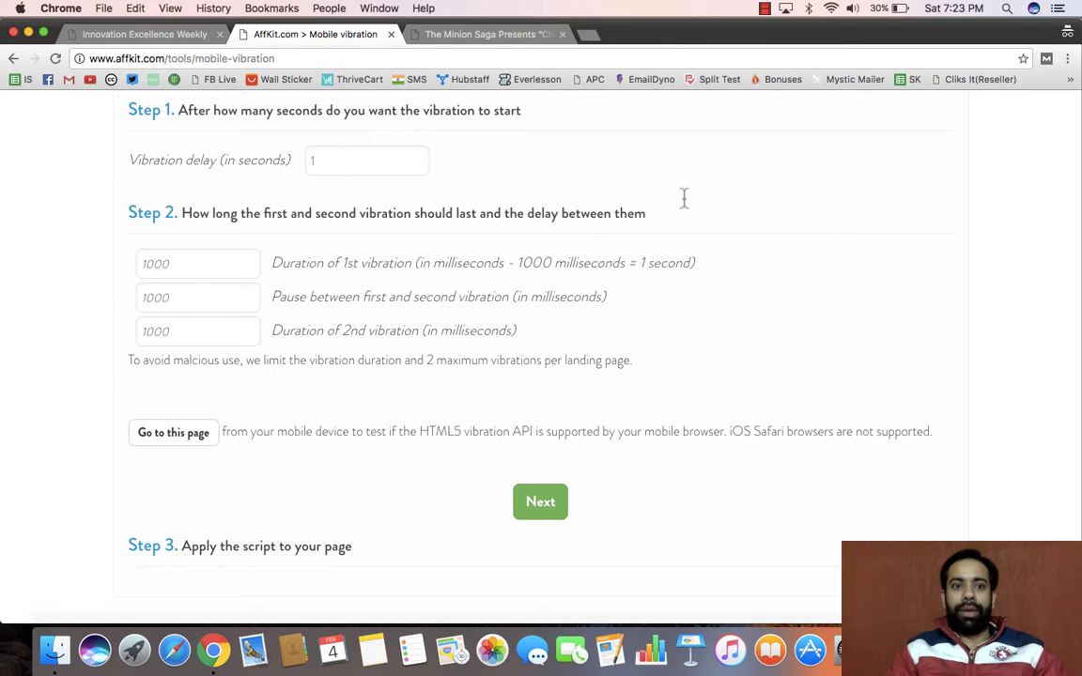
pyautogui.scroll(-2, 684, 197)
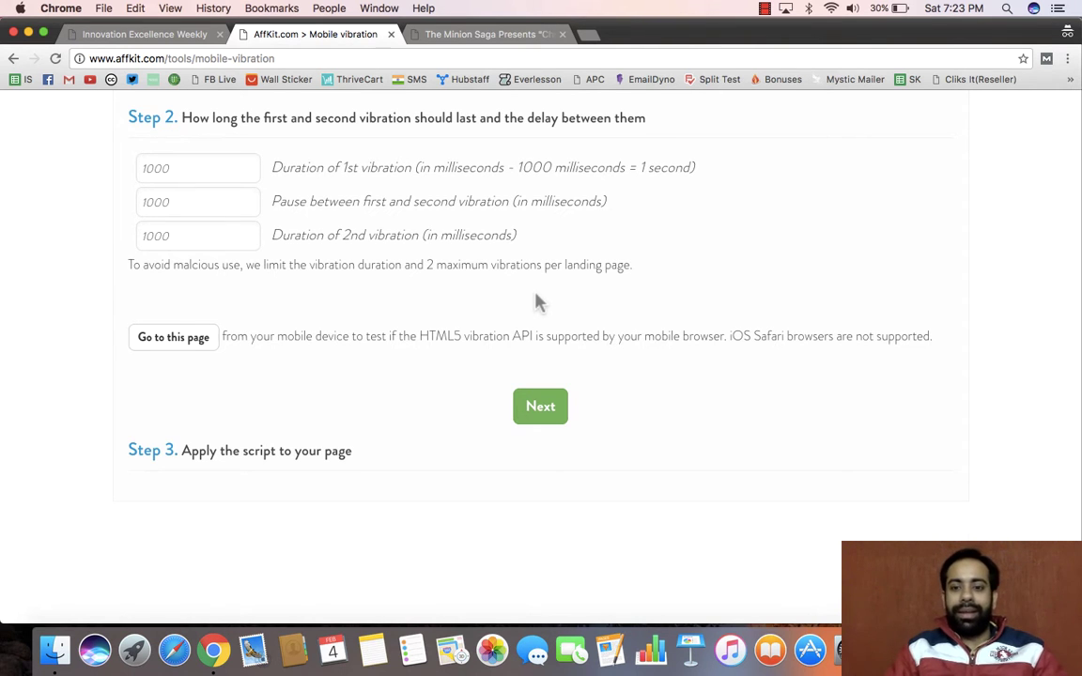
pyautogui.scroll(10, 535, 301)
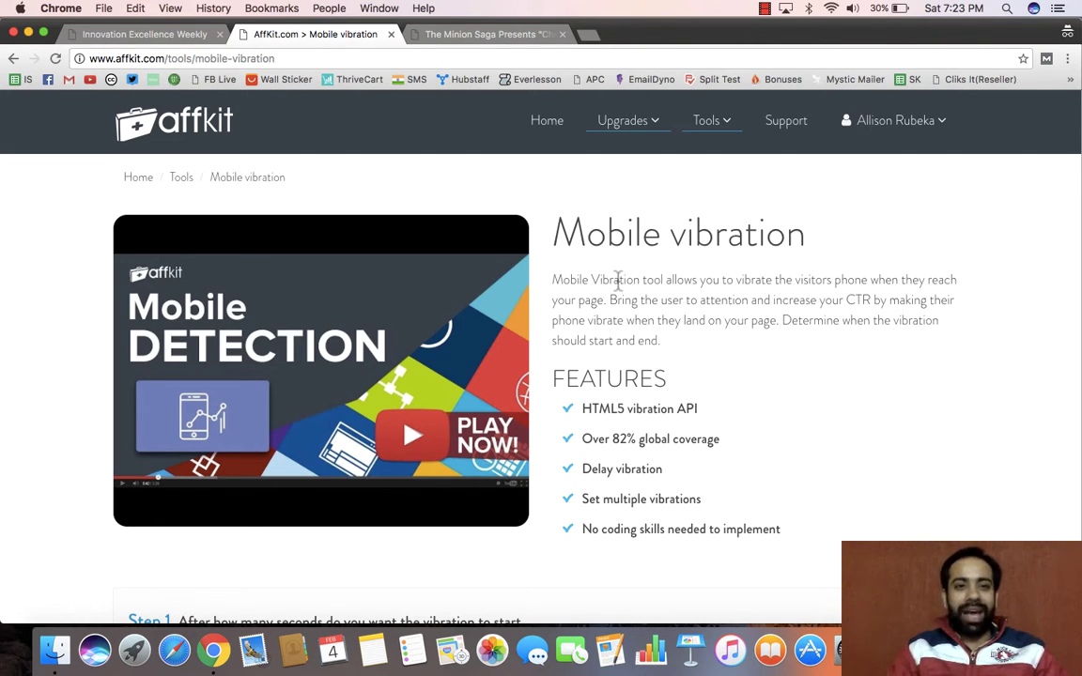
# Go to the Urgency timer tool page via the Tools menu
pyautogui.click(717, 134)
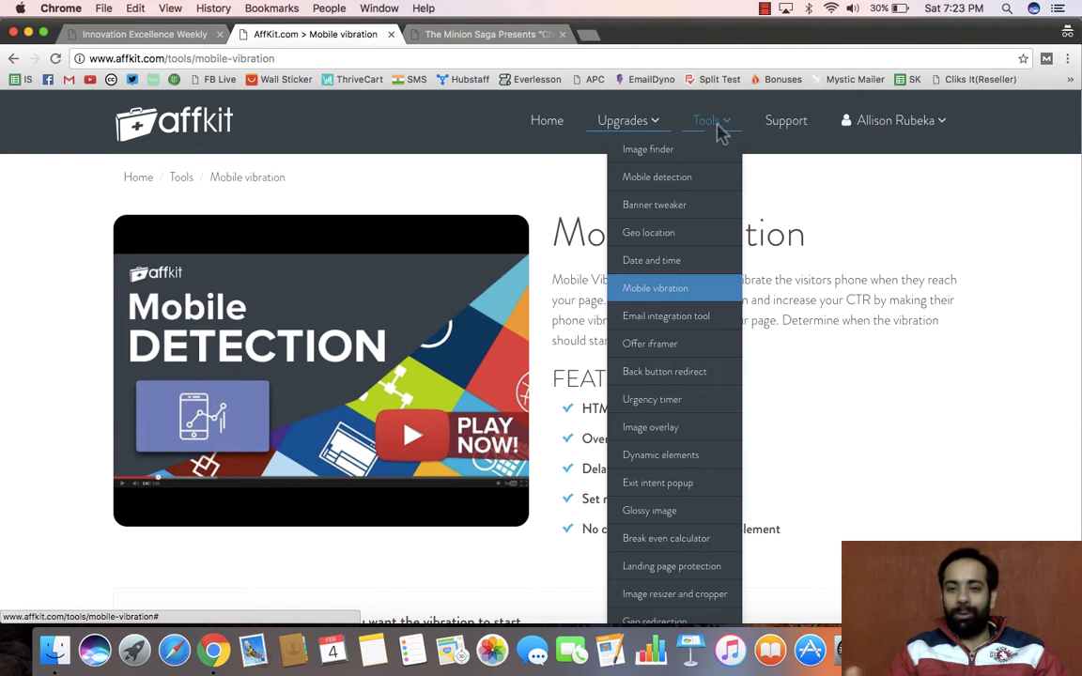
pyautogui.scroll(-2, 688, 328)
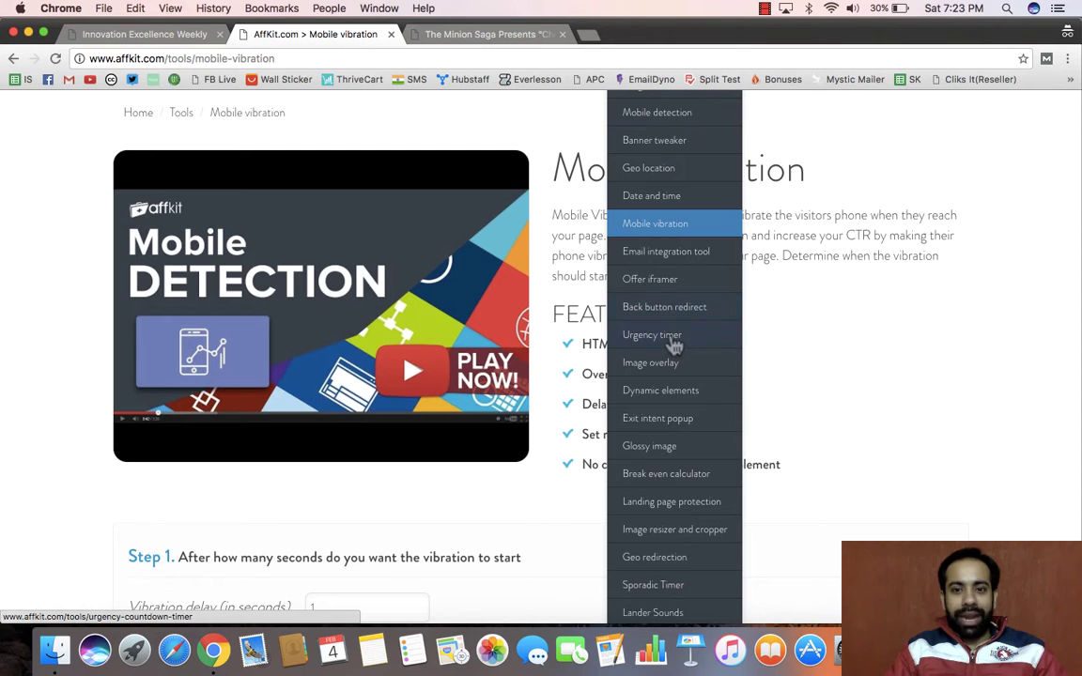
pyautogui.click(676, 342)
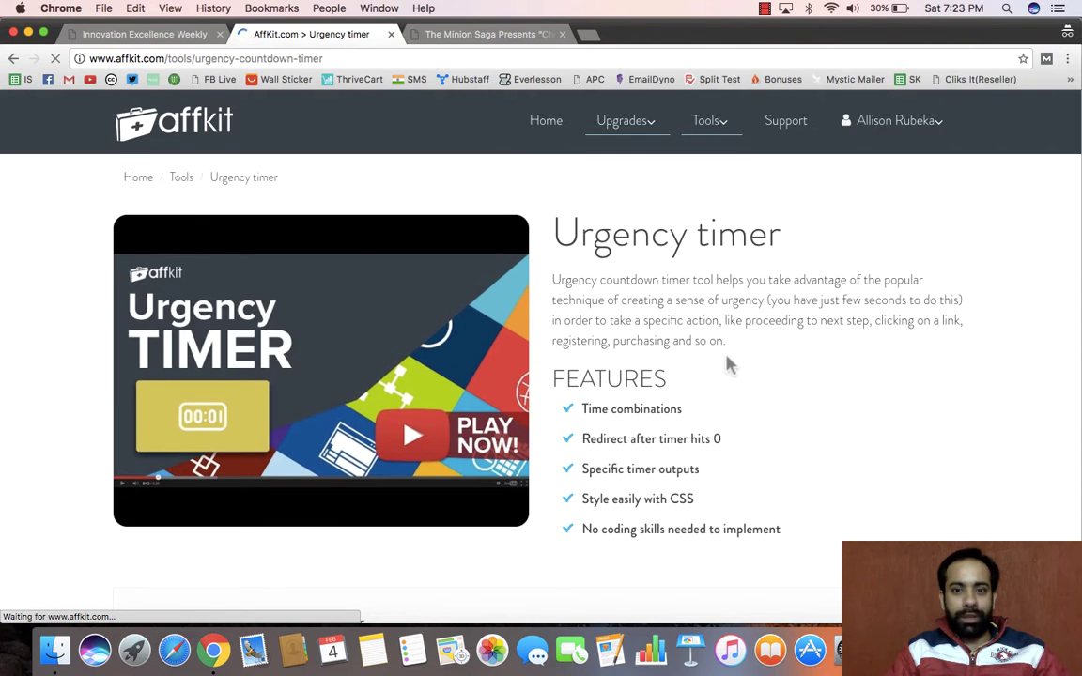
# Set the timer output to 'Hours, minutes and seconds', previewing 00:00:10
pyautogui.scroll(-5, 728, 365)
pyautogui.scroll(-5, 728, 364)
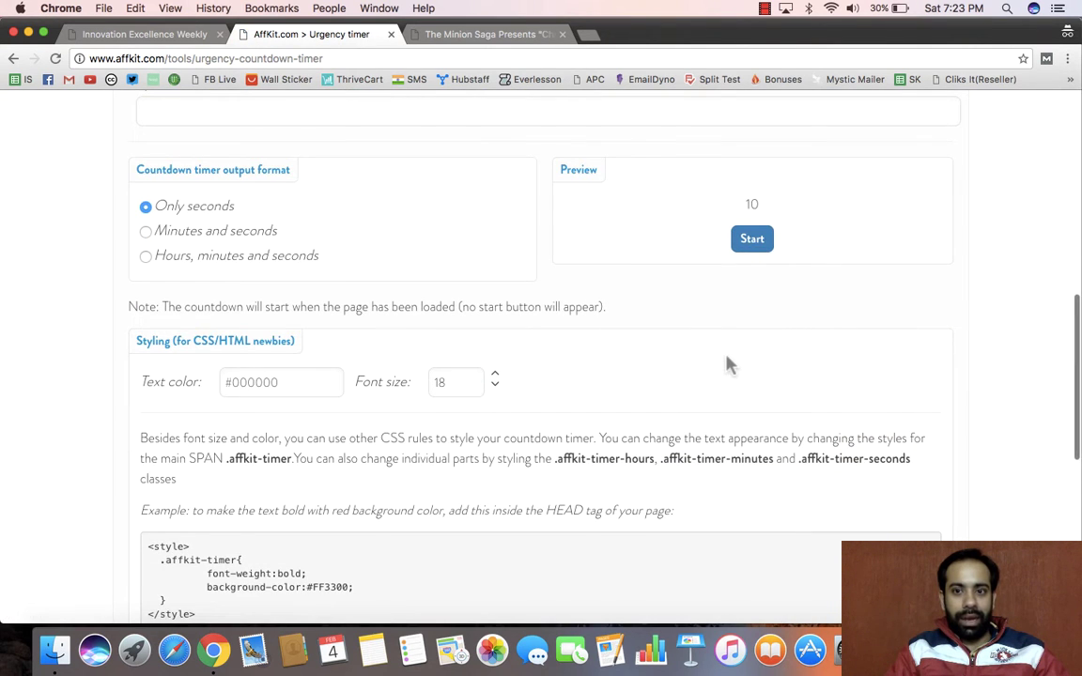
pyautogui.scroll(1, 139, 271)
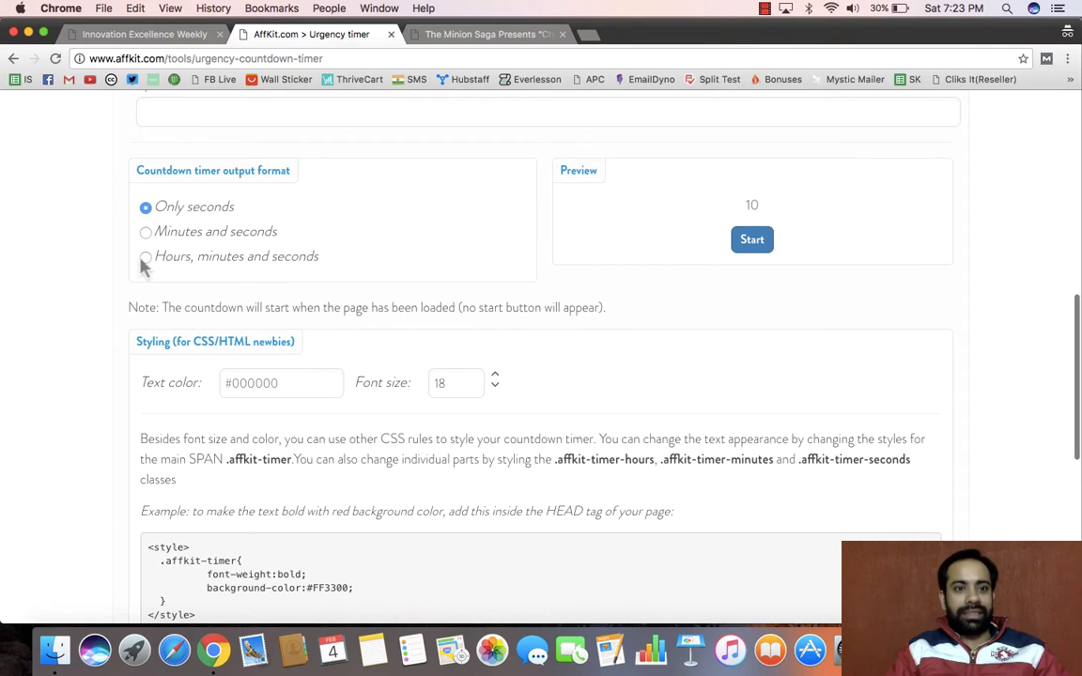
pyautogui.click(144, 258)
pyautogui.scroll(3, 463, 256)
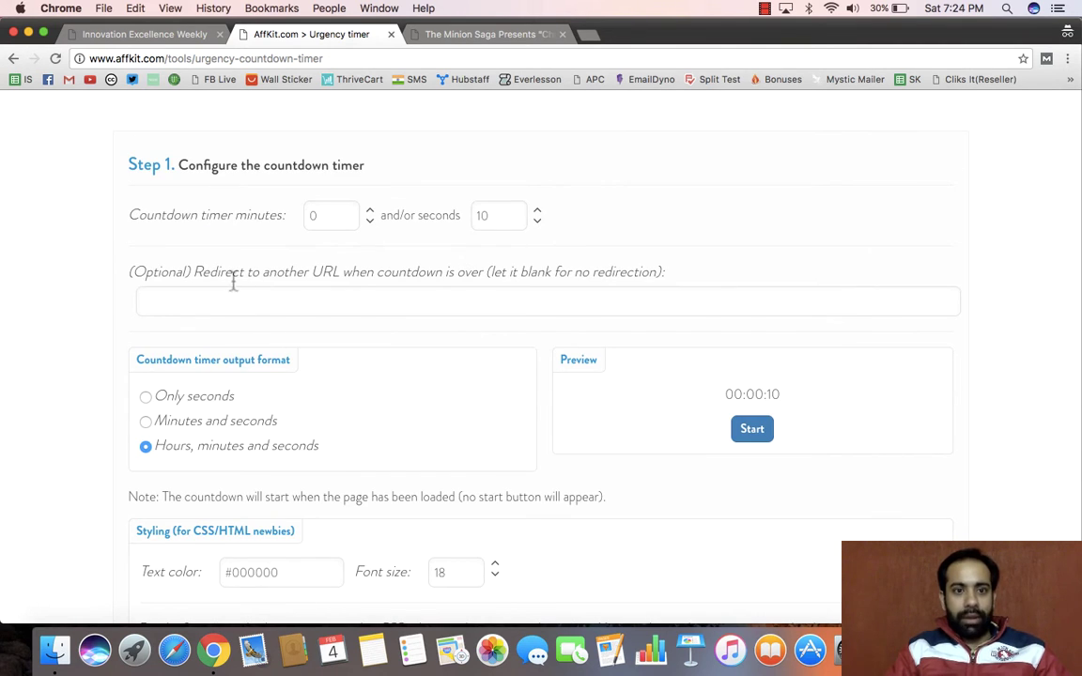
# Highlight the redirect URL explanation, focus its field, then reopen the Tools list
pyautogui.moveTo(232, 272); pyautogui.dragTo(485, 298)
pyautogui.click(470, 302)
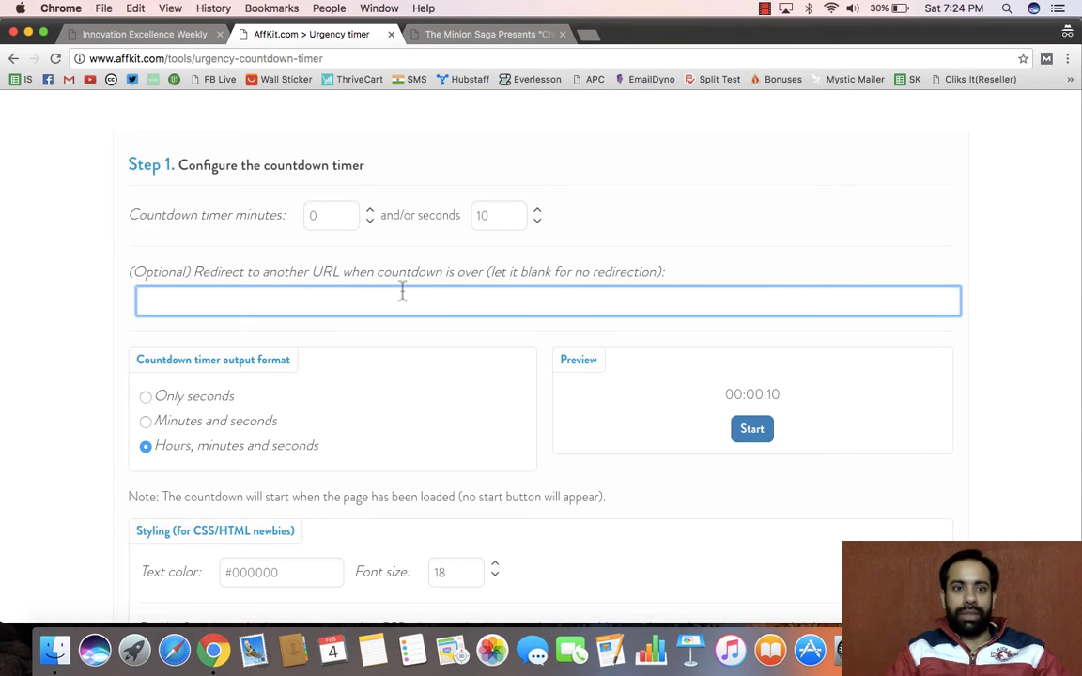
pyautogui.scroll(-8, 402, 293)
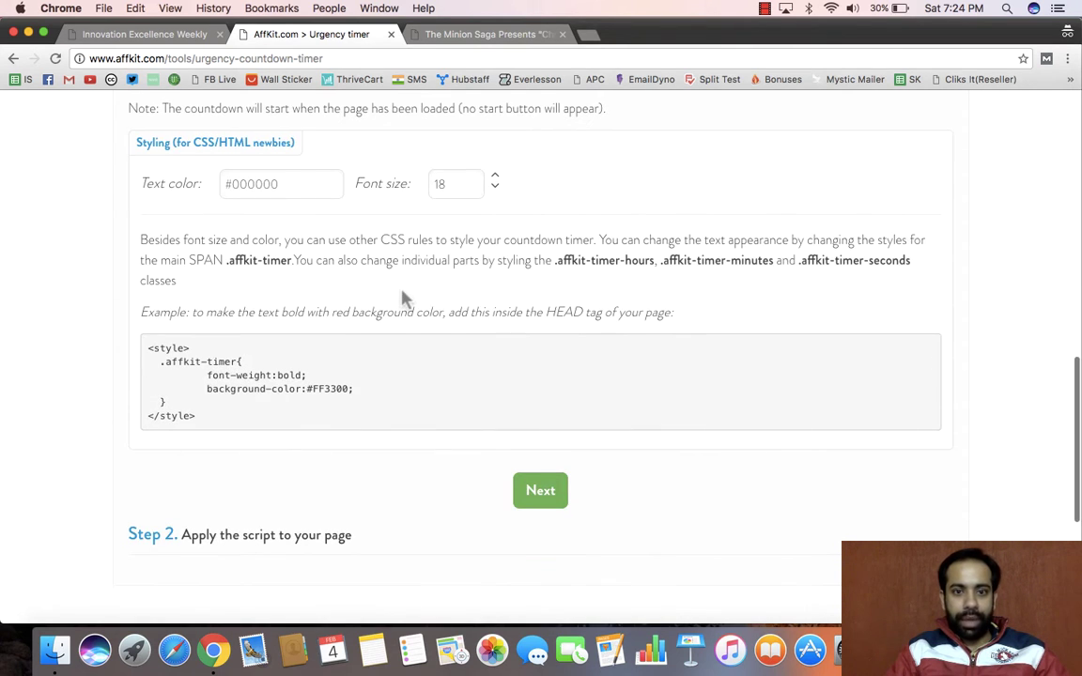
pyautogui.scroll(-3, 404, 299)
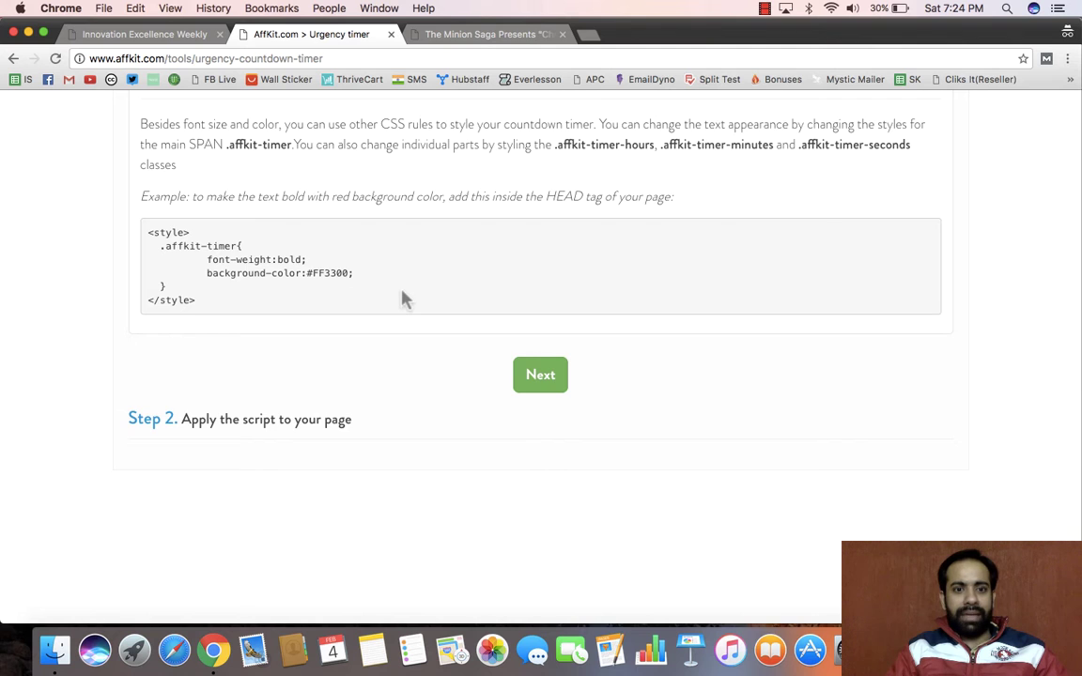
pyautogui.scroll(15, 690, 267)
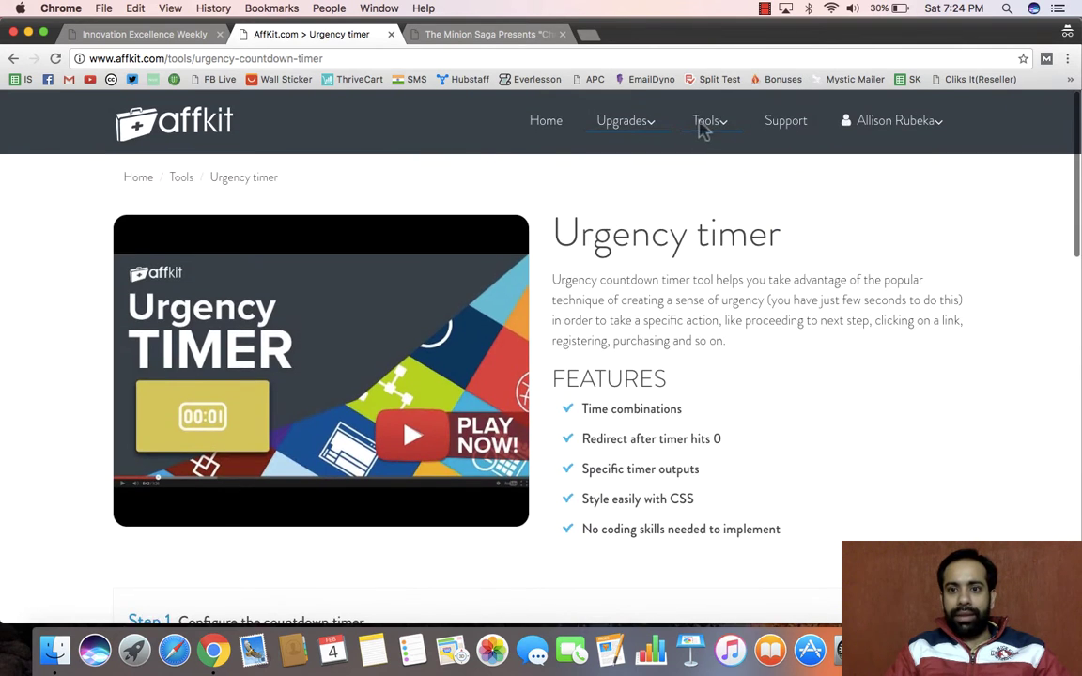
pyautogui.click(705, 122)
# Open the Dynamic elements tool page and scroll through its description
pyautogui.scroll(-2, 664, 376)
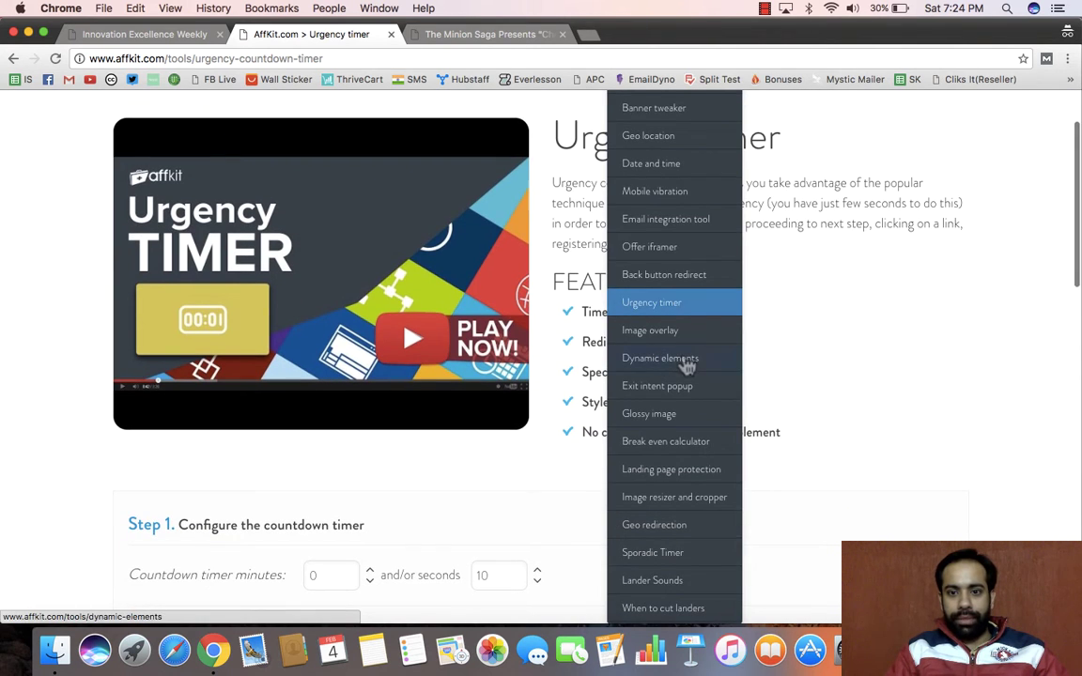
pyautogui.click(689, 368)
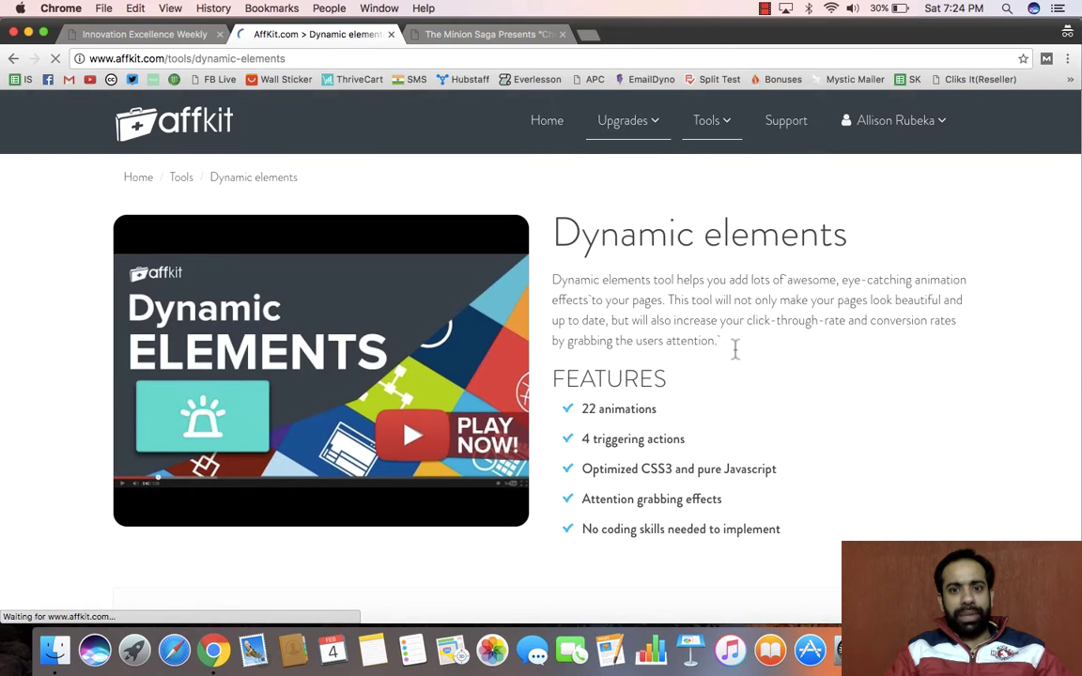
pyautogui.scroll(-5, 735, 350)
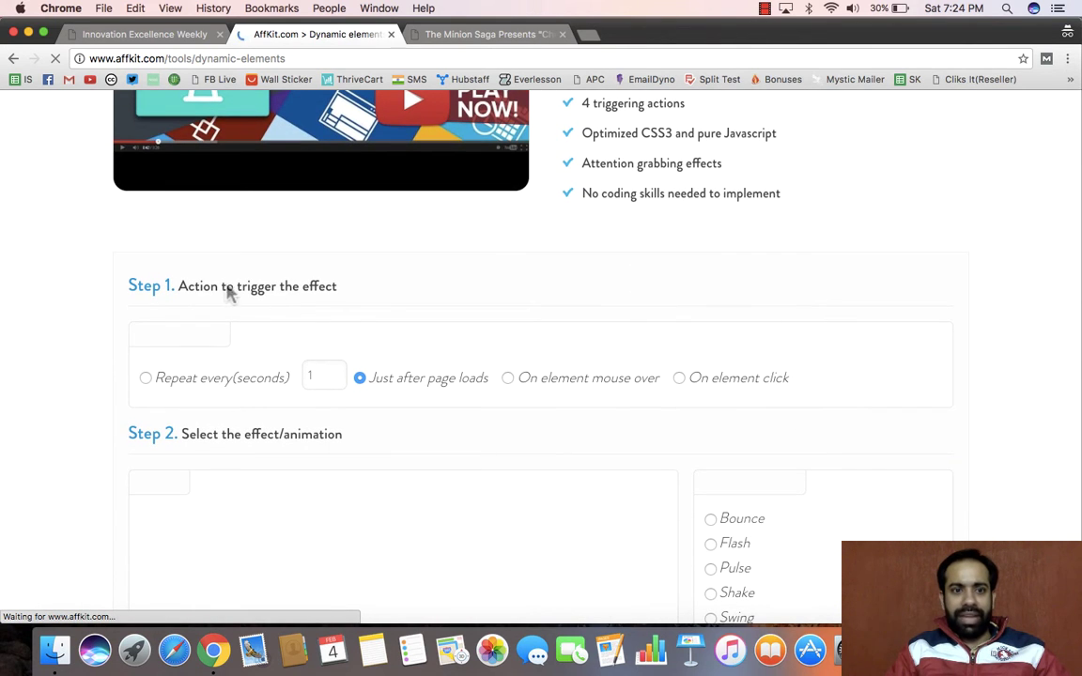
pyautogui.scroll(-2, 352, 299)
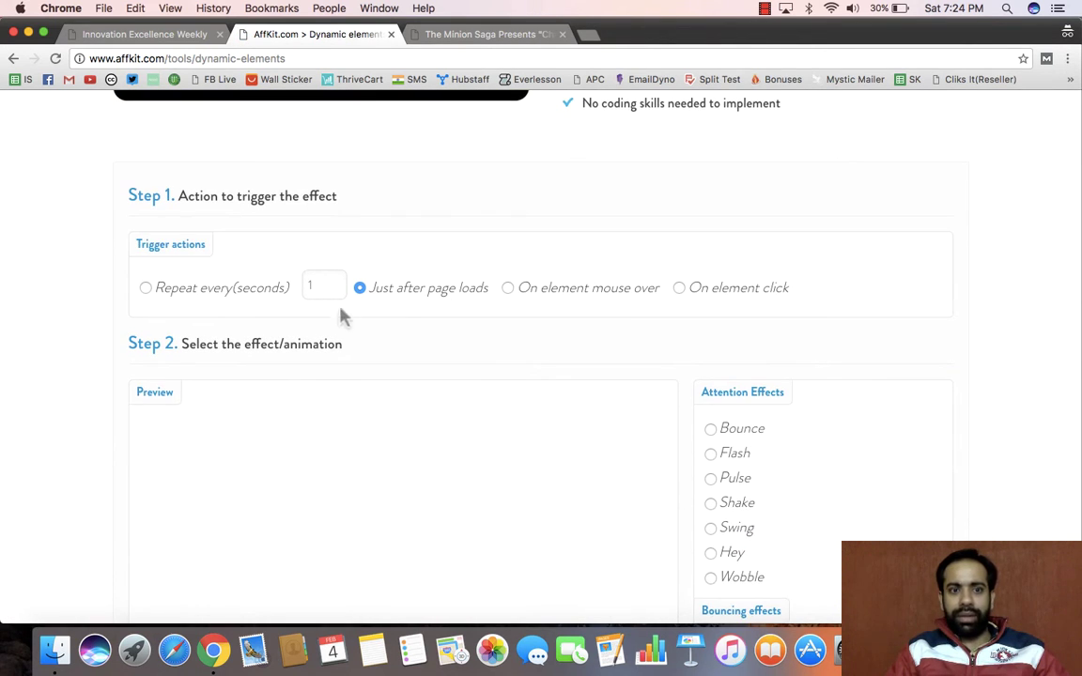
pyautogui.scroll(-10, 757, 307)
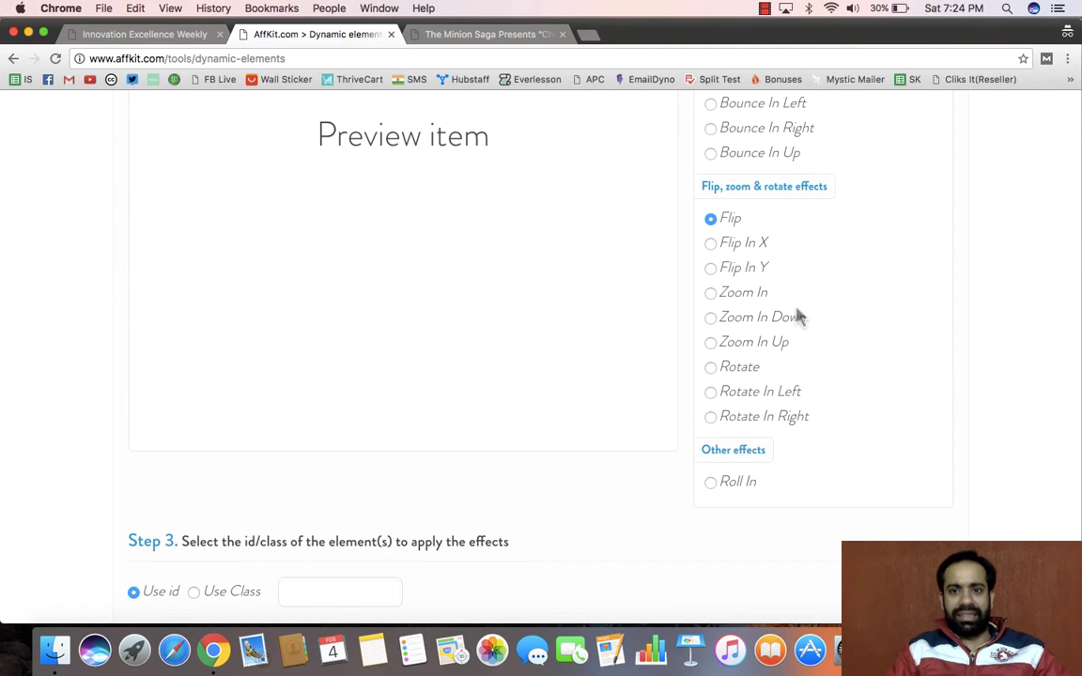
pyautogui.scroll(-5, 798, 318)
pyautogui.scroll(8, 799, 318)
pyautogui.scroll(15, 793, 282)
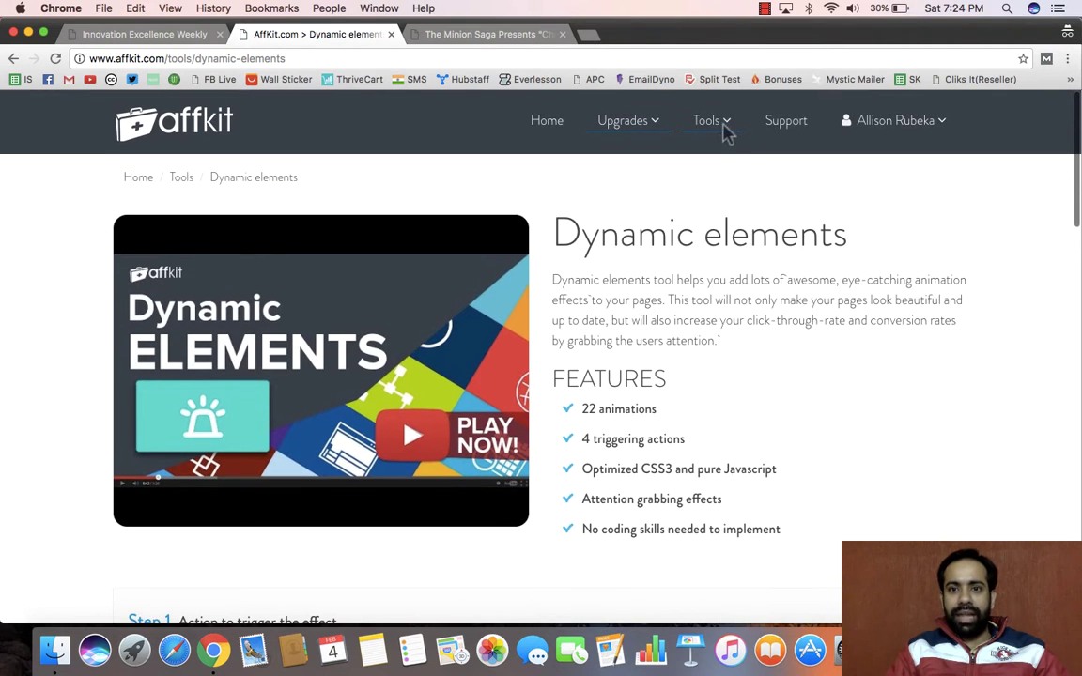
# Choose Landing page protection from the AffKit Tools menu
pyautogui.click(726, 127)
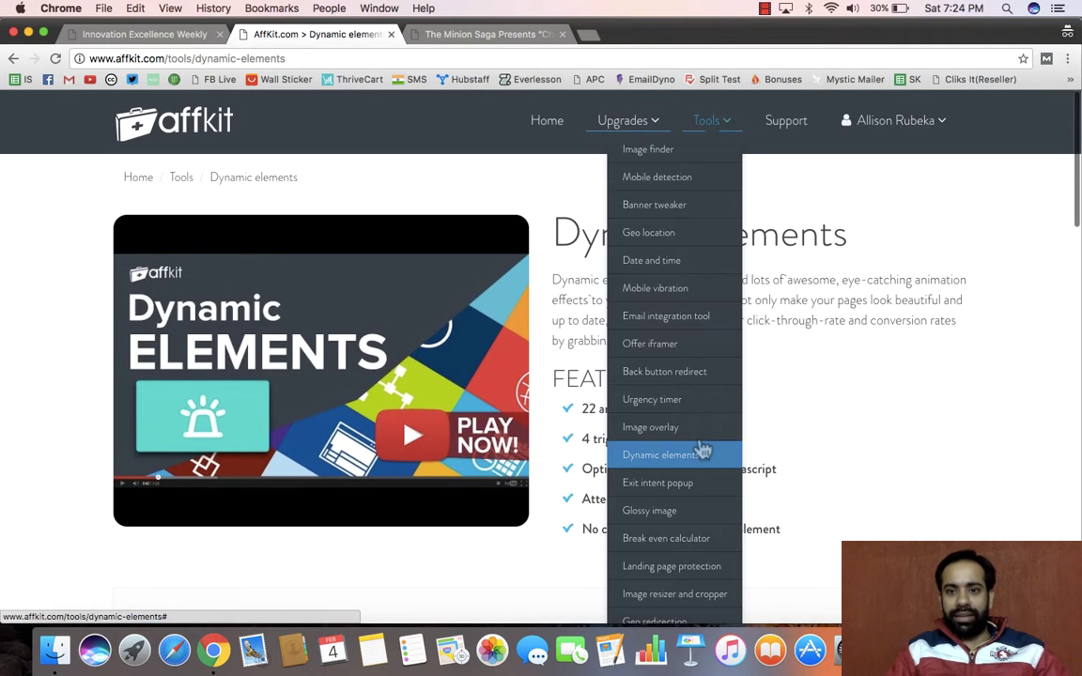
pyautogui.scroll(-3, 701, 442)
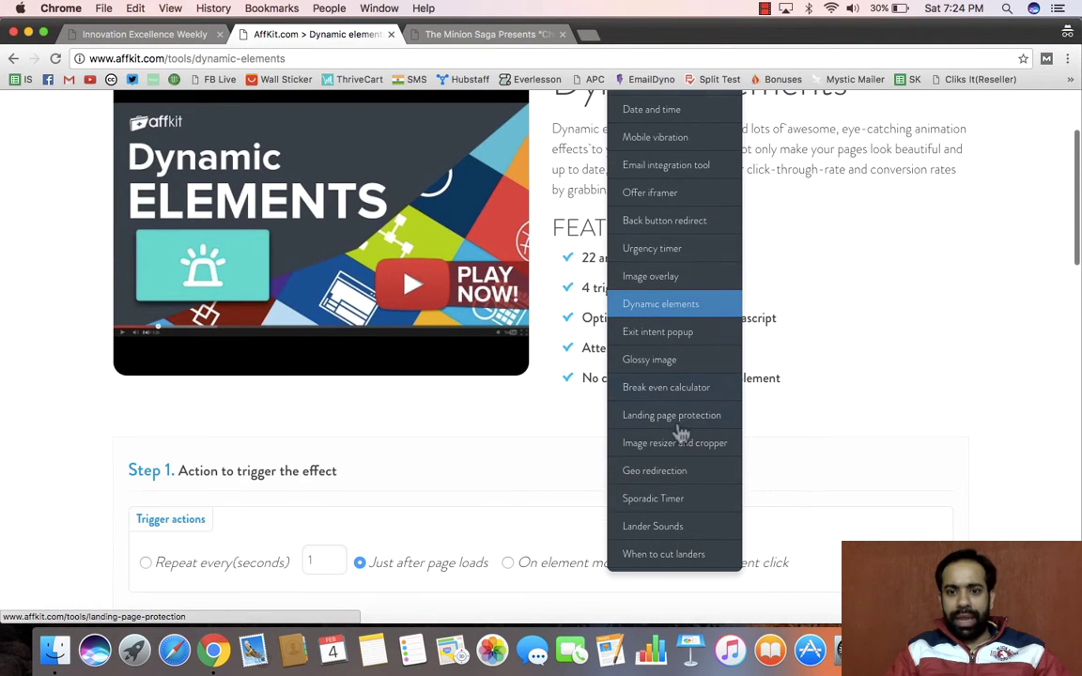
pyautogui.click(690, 417)
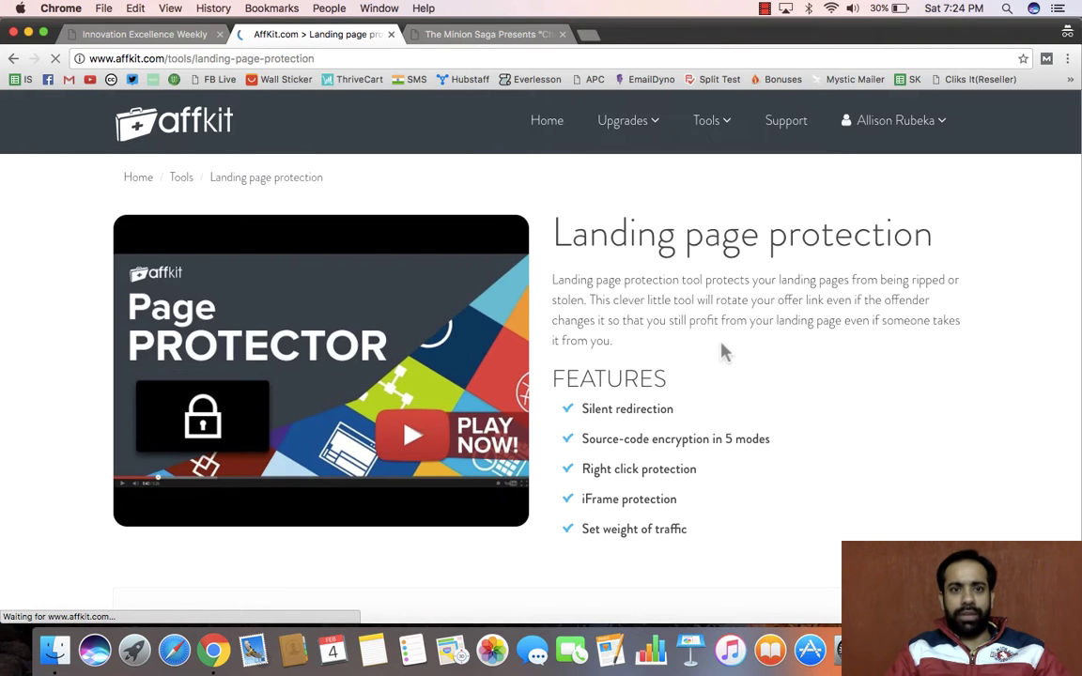
# Review the Landing page protection form and keep Encryption 1 as the encryption mode
pyautogui.scroll(-5, 721, 352)
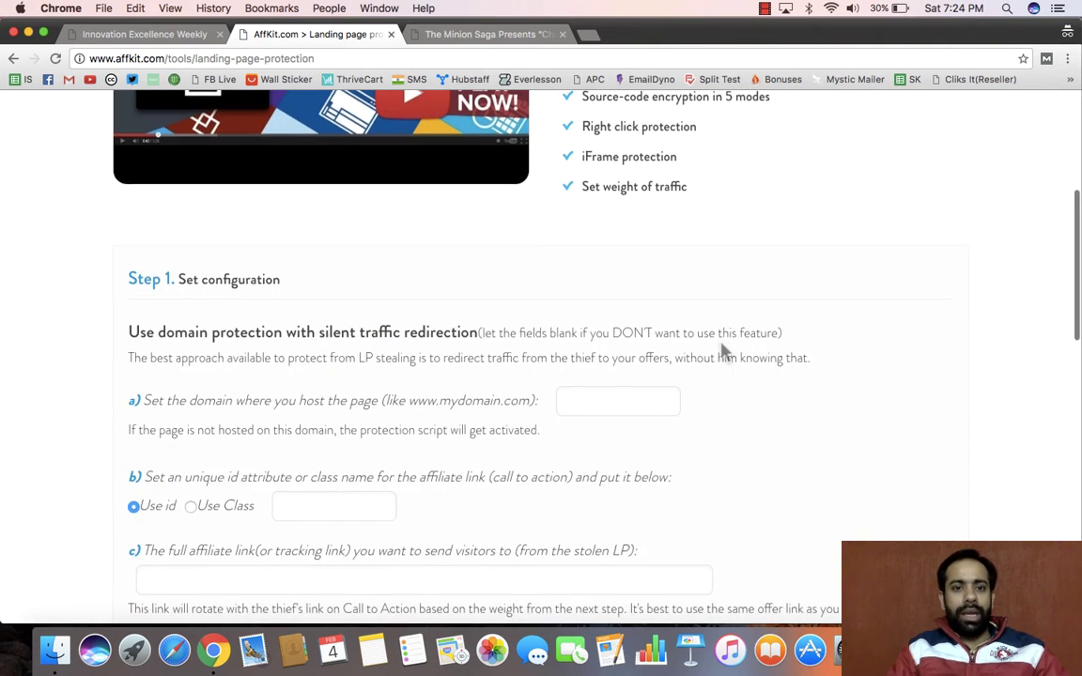
pyautogui.scroll(-3, 723, 351)
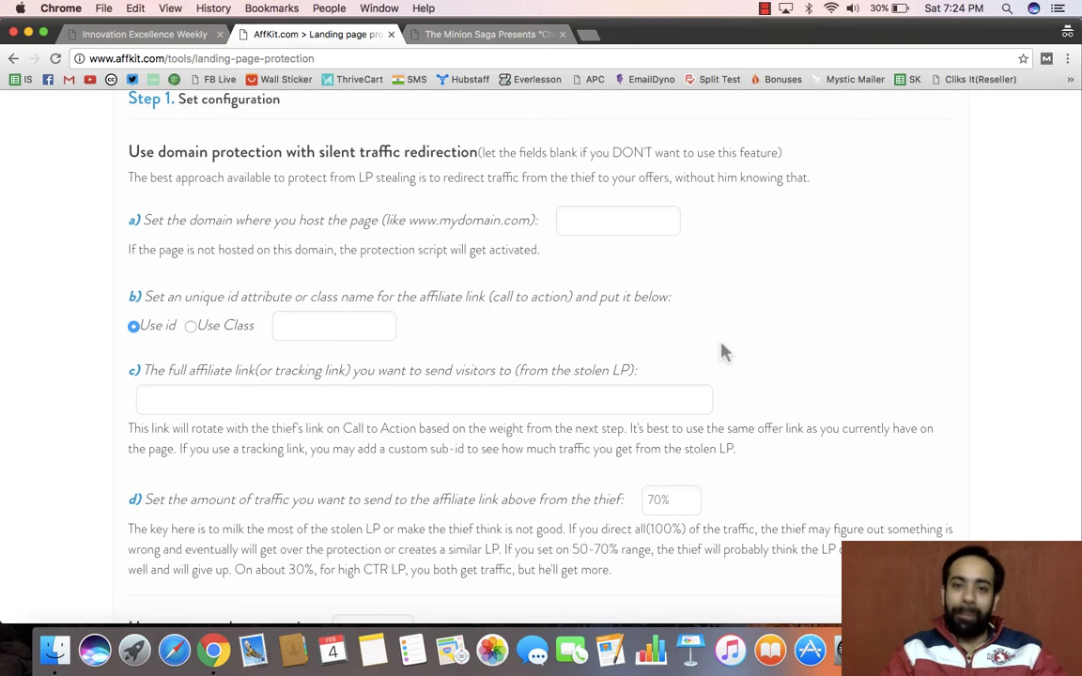
pyautogui.scroll(-8, 723, 352)
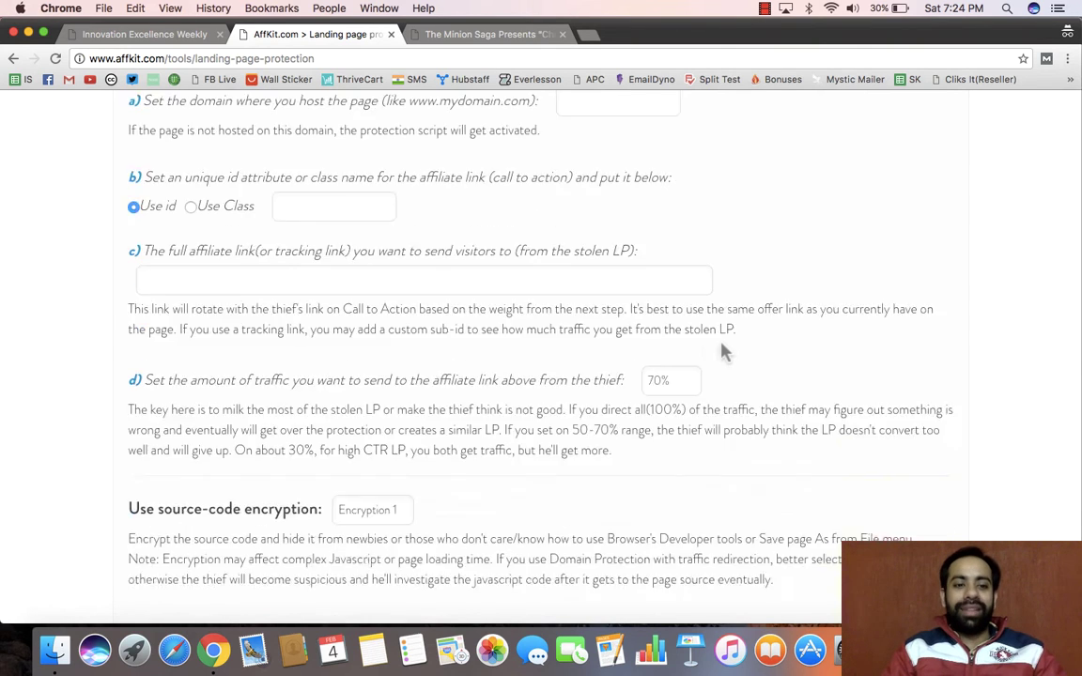
pyautogui.scroll(-2, 723, 352)
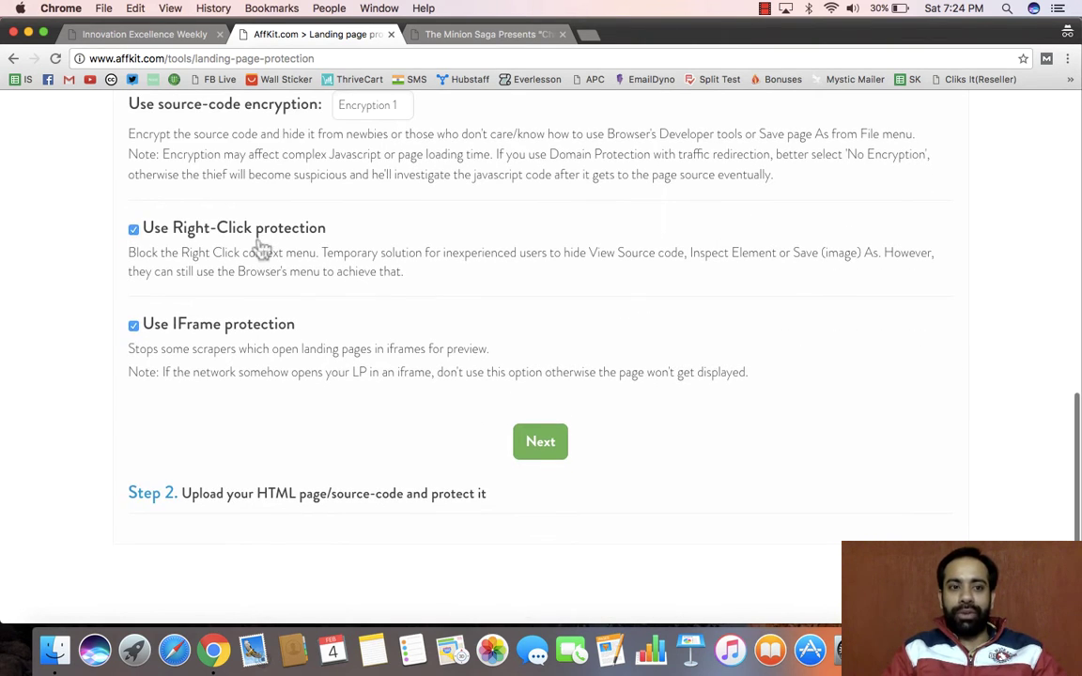
pyautogui.scroll(-1, 423, 352)
pyautogui.scroll(4, 418, 338)
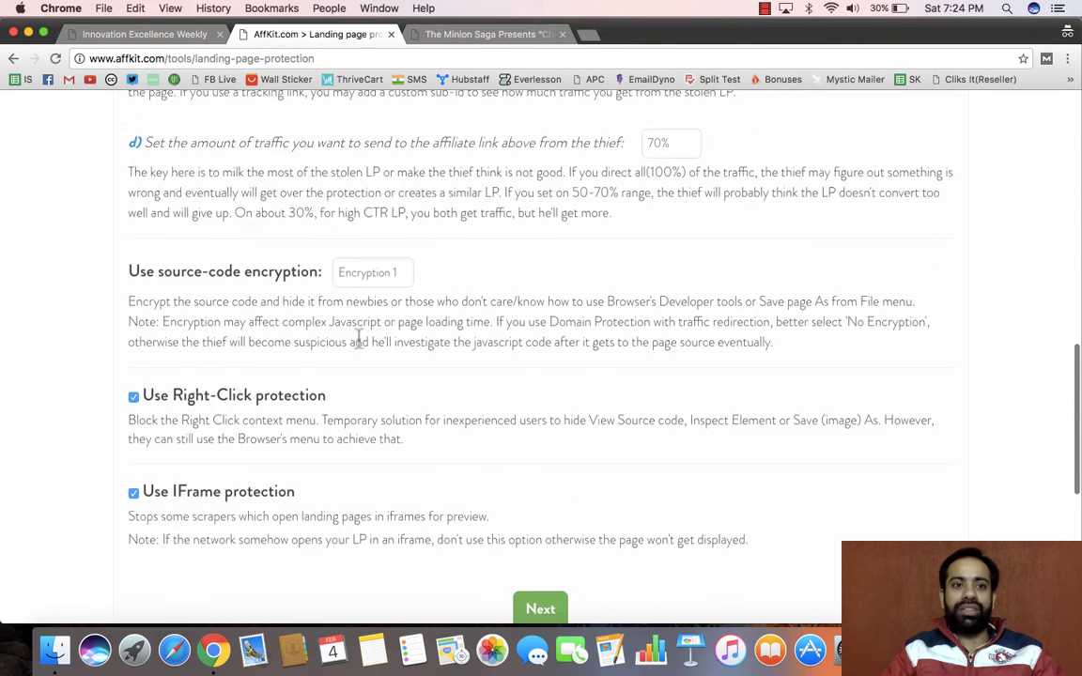
pyautogui.click(390, 284)
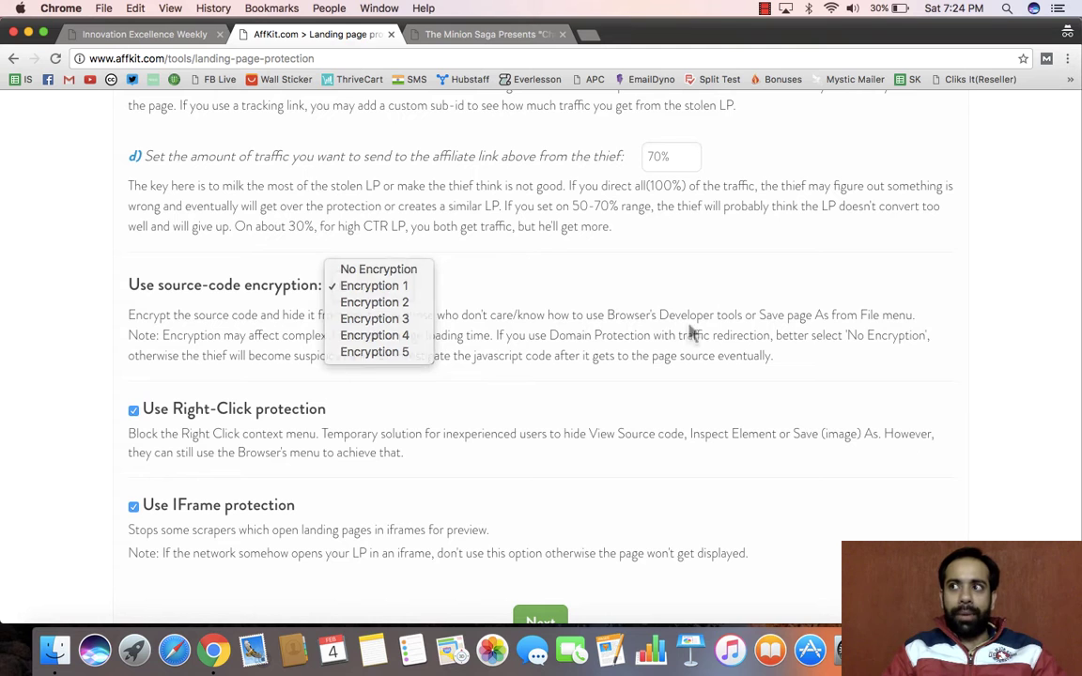
pyautogui.click(650, 311)
pyautogui.scroll(10, 719, 336)
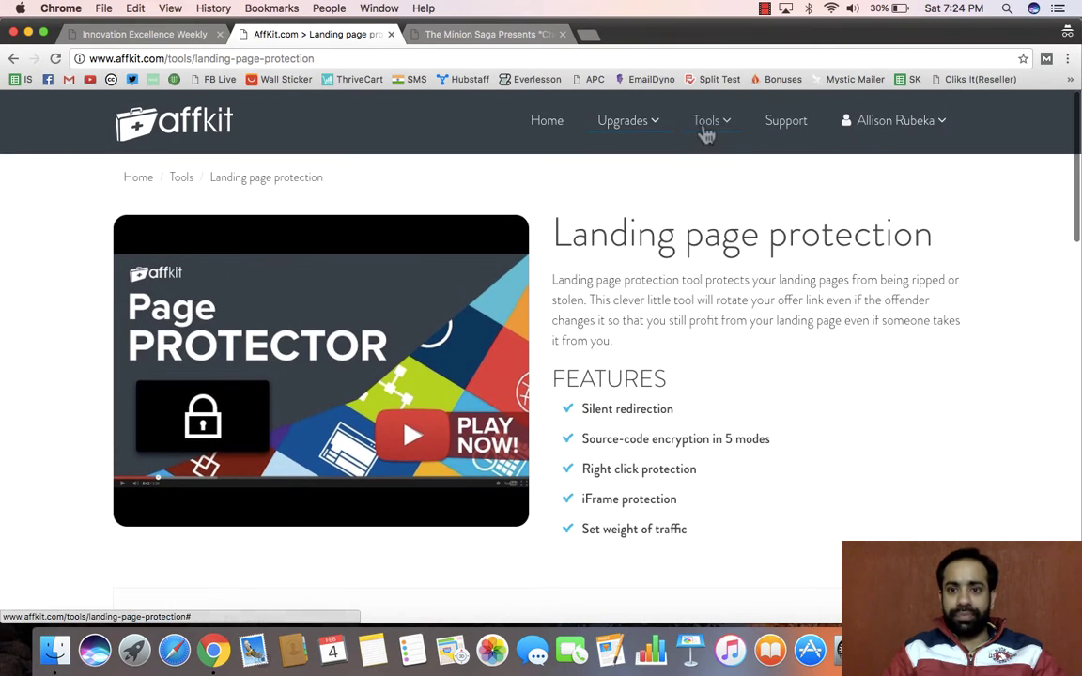
# Choose Geo redirection from the AffKit Tools menu
pyautogui.click(707, 131)
pyautogui.scroll(-3, 658, 414)
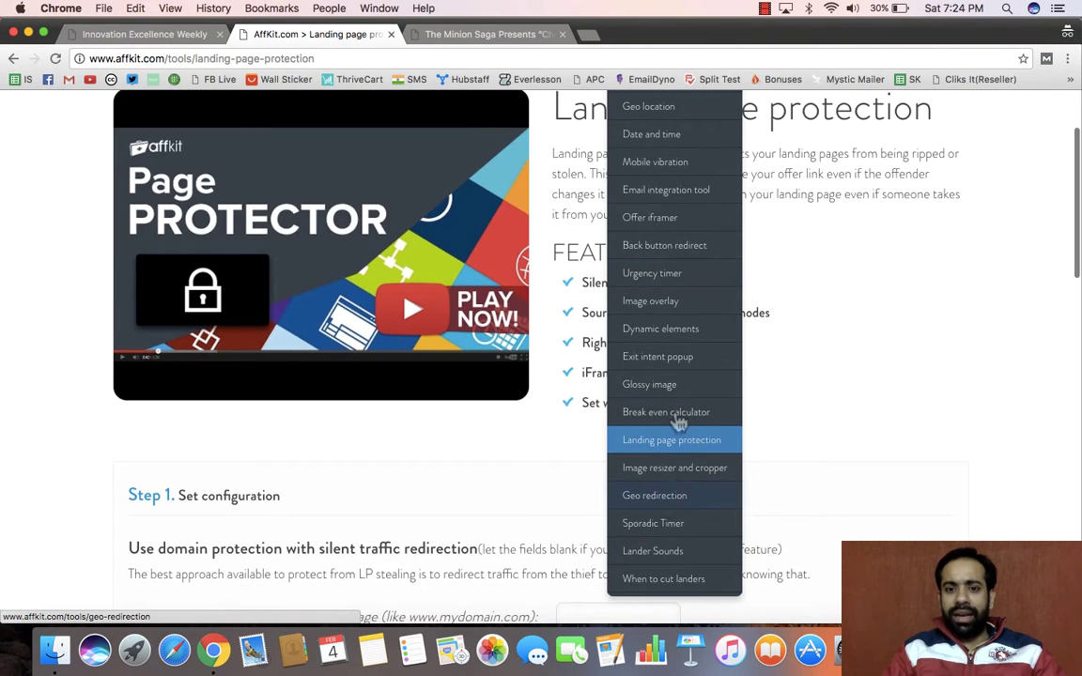
pyautogui.click(675, 502)
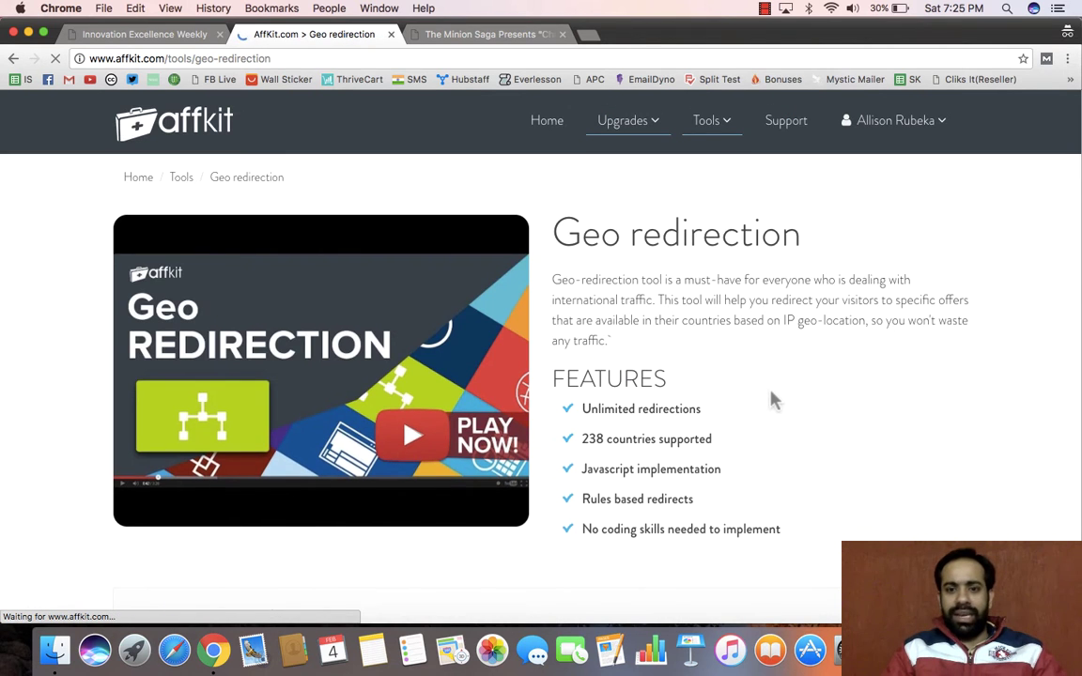
# Set India as the country for the first redirection rule
pyautogui.scroll(-5, 773, 399)
pyautogui.scroll(1, 357, 292)
pyautogui.scroll(-1, 365, 282)
pyautogui.click(372, 269)
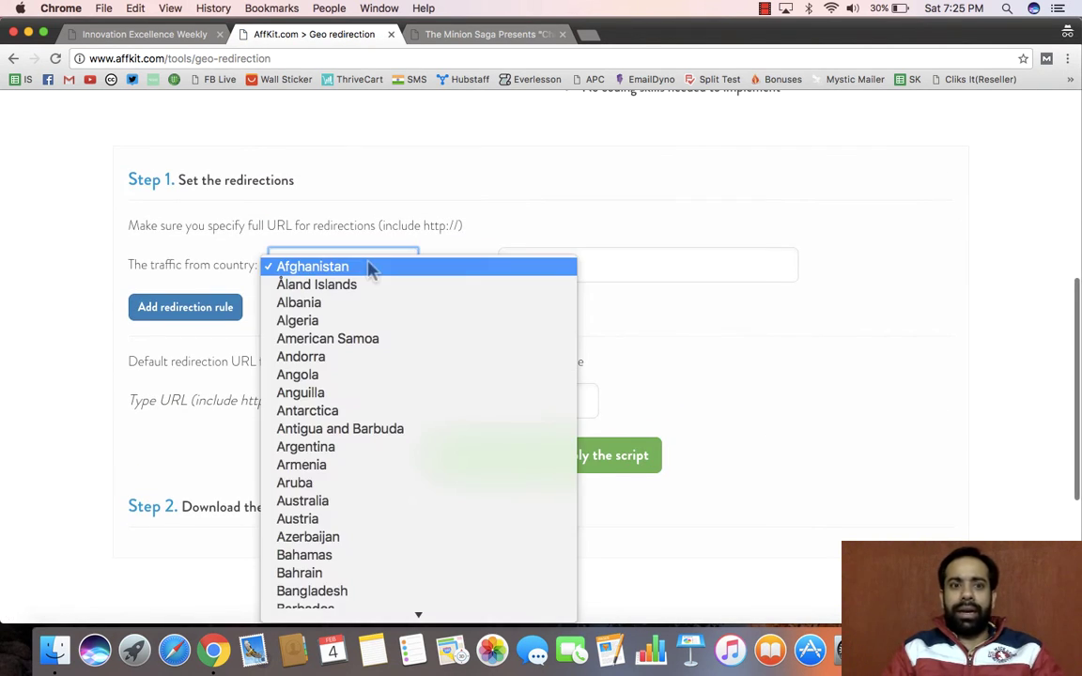
pyautogui.write('india')
pyautogui.press('Return')
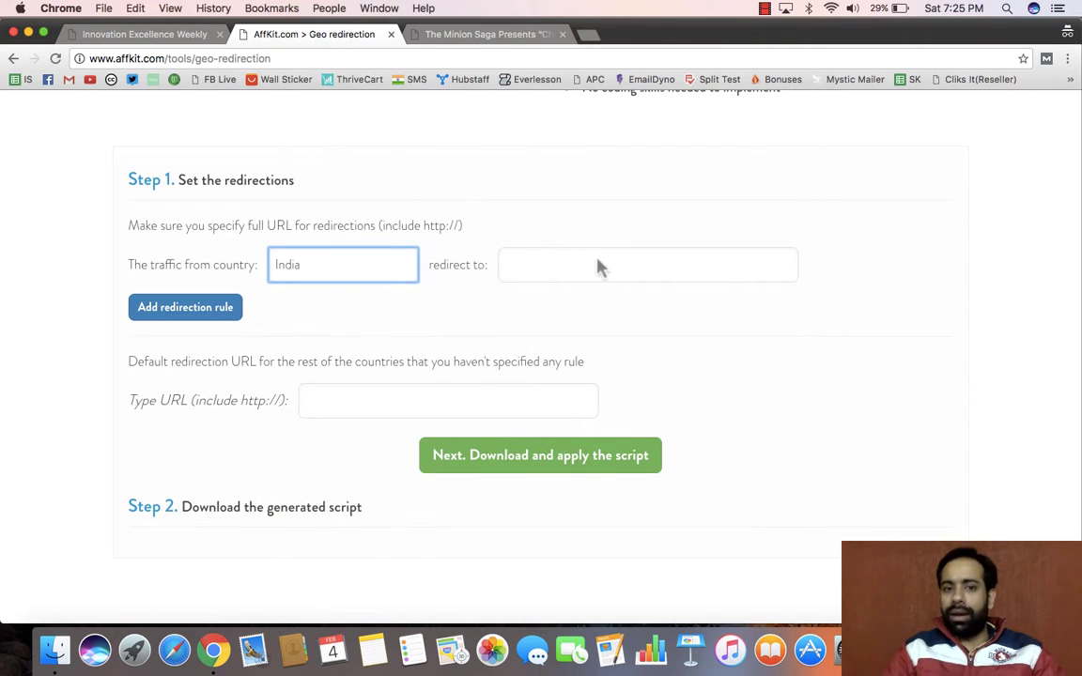
# Copy theminionsaga.com/en/ from the Minion Saga tab and paste it as India's redirect URL
pyautogui.click(598, 262)
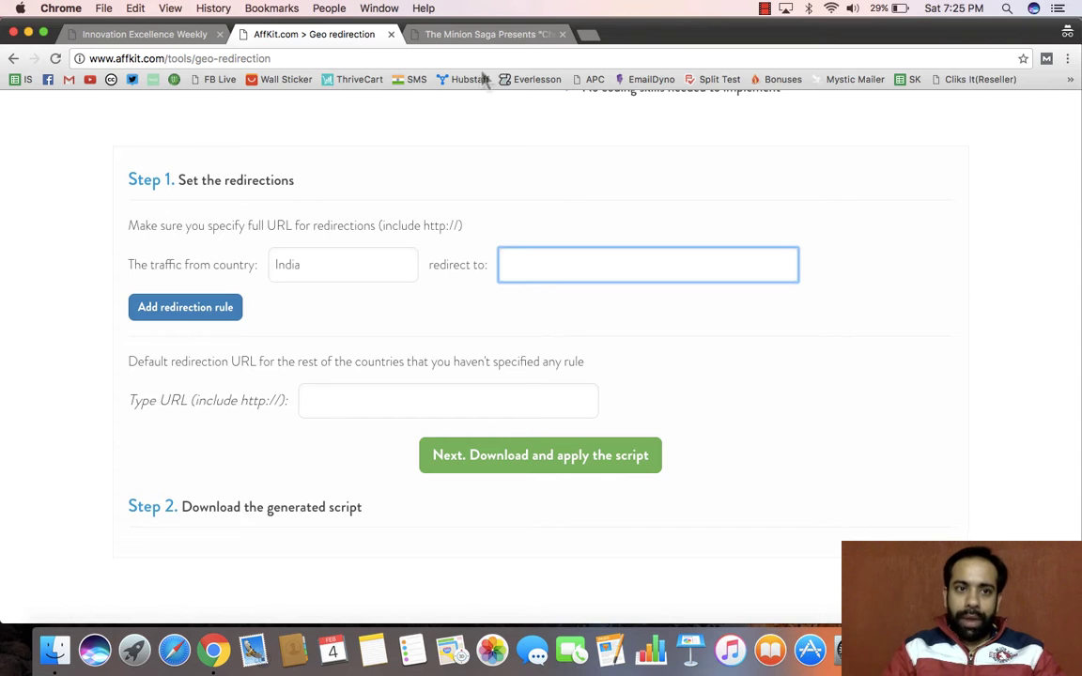
pyautogui.click(489, 34)
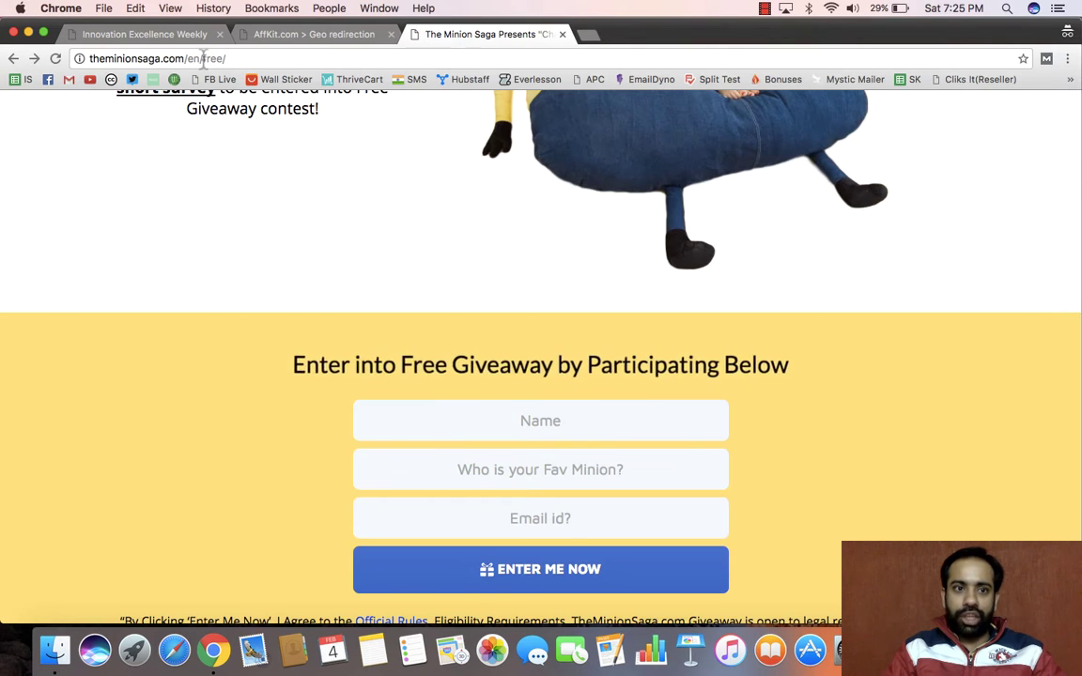
pyautogui.moveTo(236, 58); pyautogui.dragTo(200, 59)
pyautogui.press('BackSpace')
pyautogui.press('super+a')
pyautogui.press('super+c')
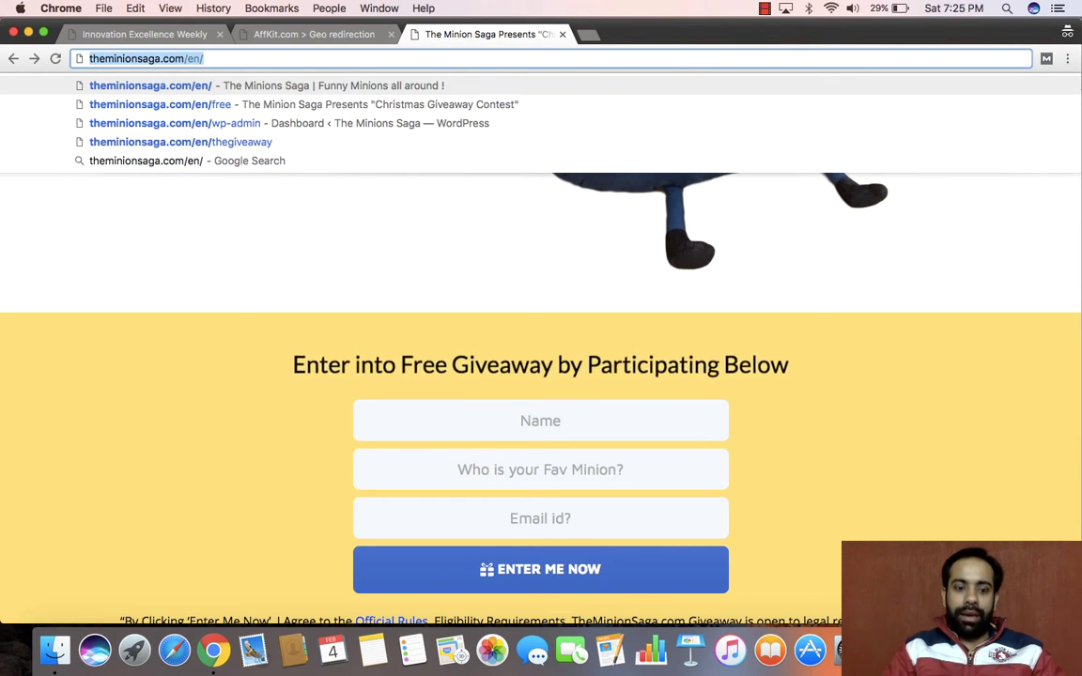
pyautogui.click(314, 34)
pyautogui.press('super+v')
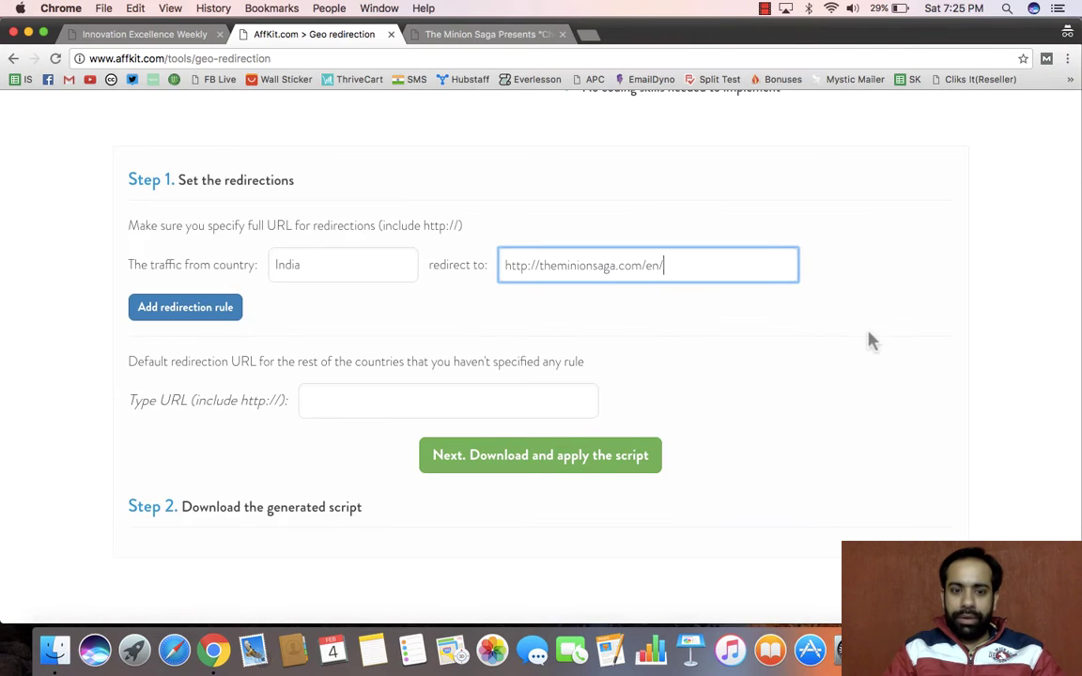
pyautogui.click(870, 341)
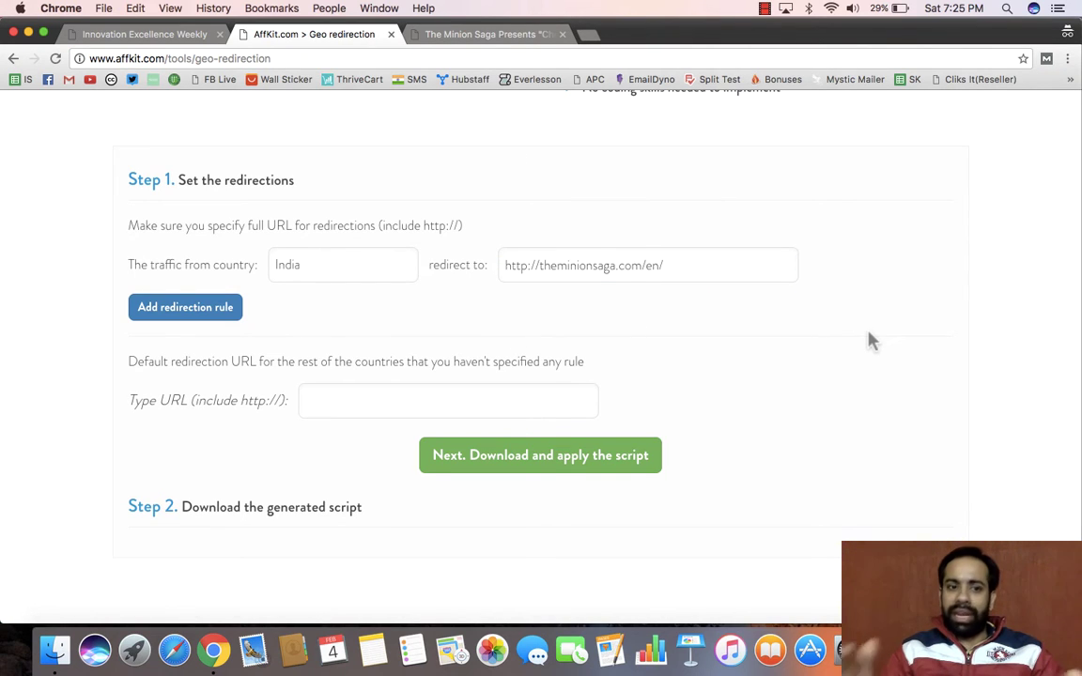
# Add a second redirection rule, then remove the extra Afghanistan rule
pyautogui.click(199, 307)
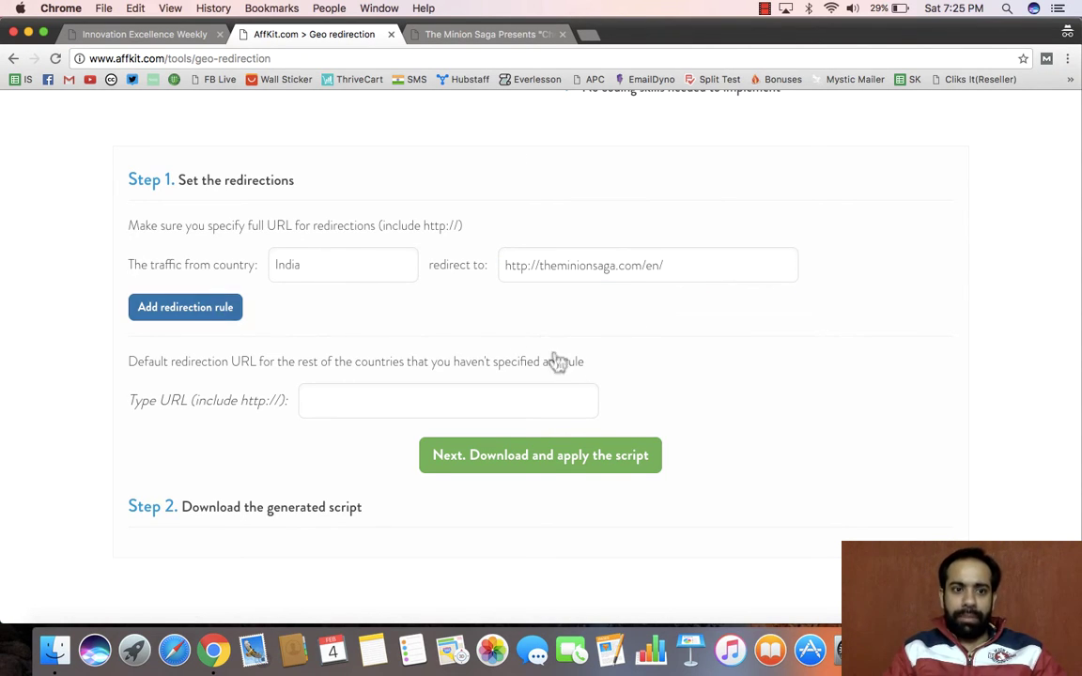
pyautogui.click(818, 312)
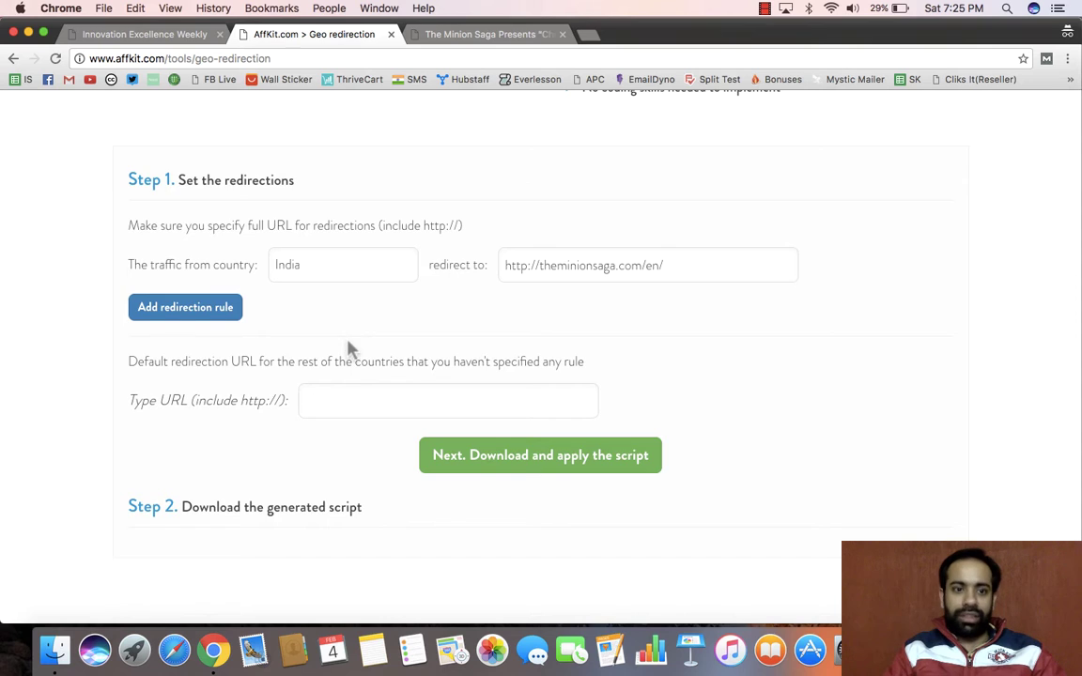
pyautogui.scroll(-2, 350, 351)
pyautogui.moveTo(172, 274); pyautogui.dragTo(630, 276)
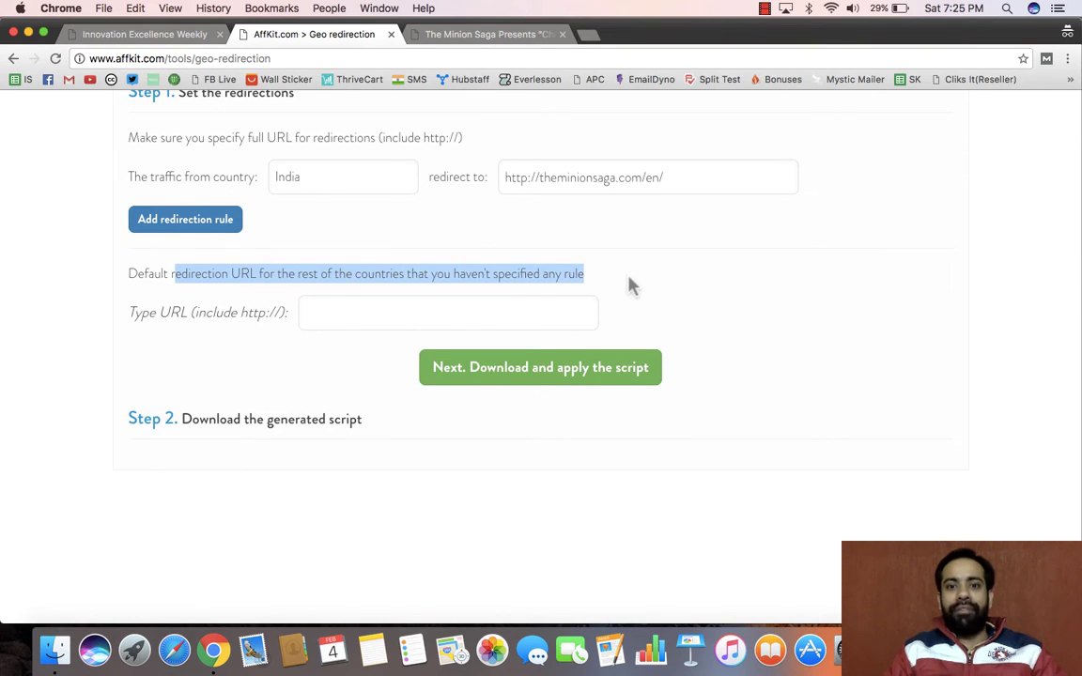
# Paste the Minion Saga address as the default URL and generate the redirect script
pyautogui.click(385, 305)
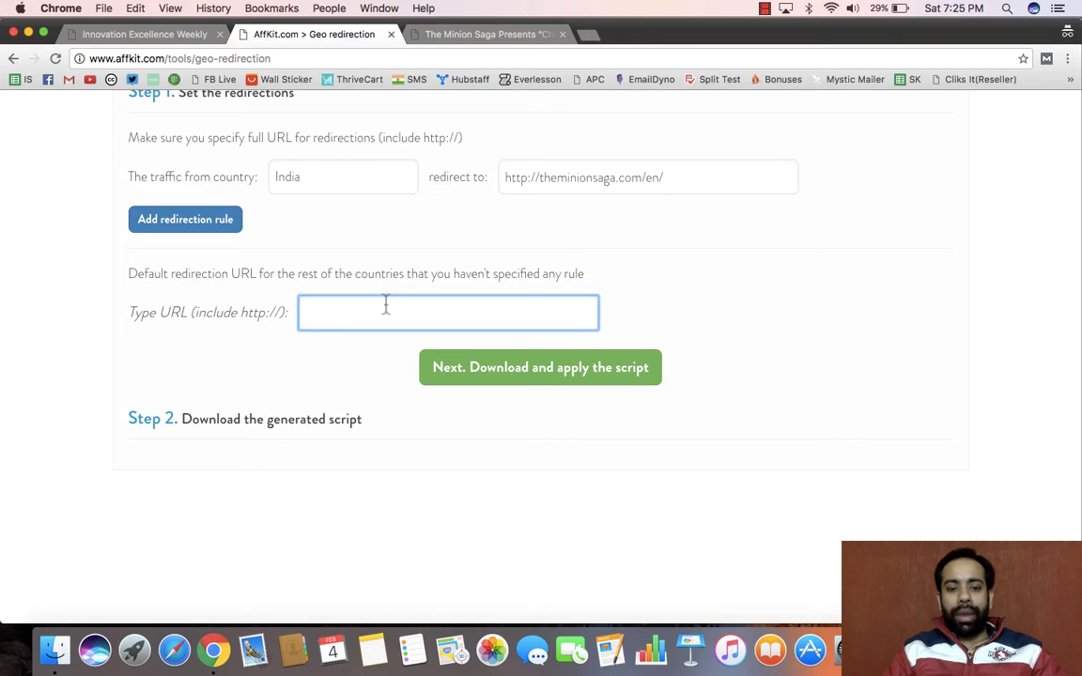
pyautogui.press('super+v')
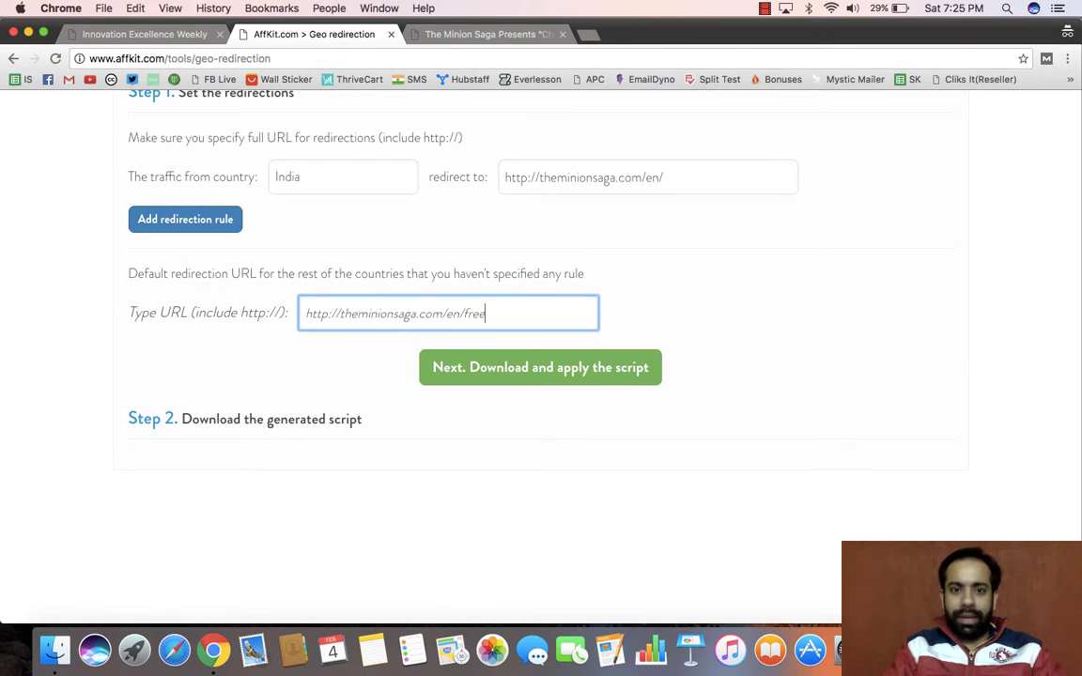
pyautogui.click(770, 282)
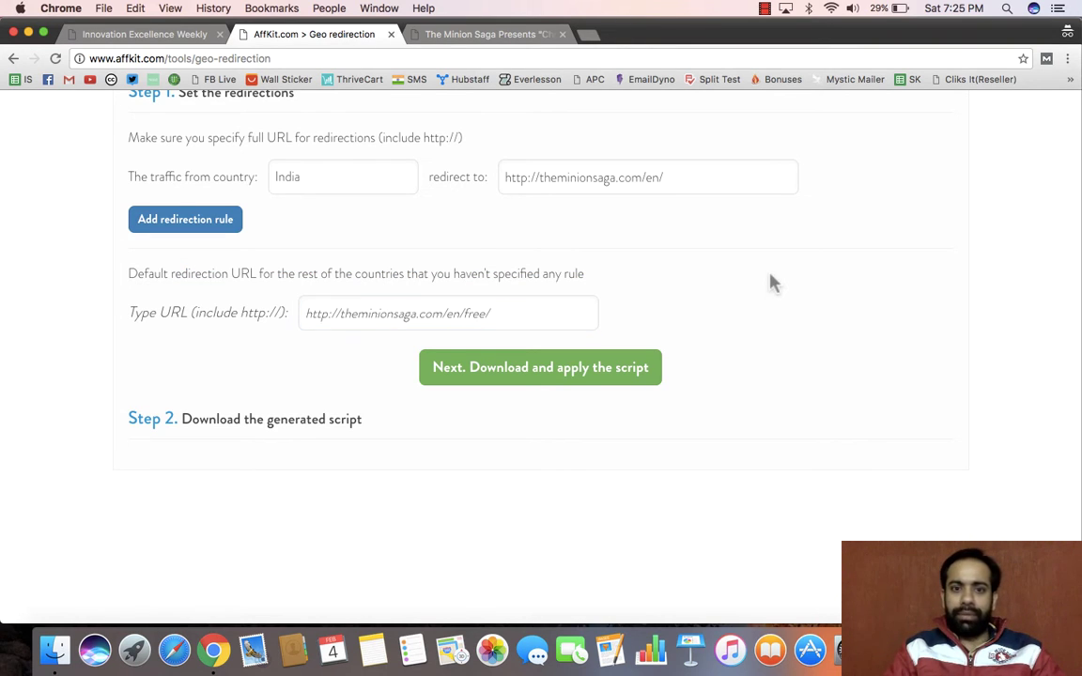
pyautogui.click(596, 369)
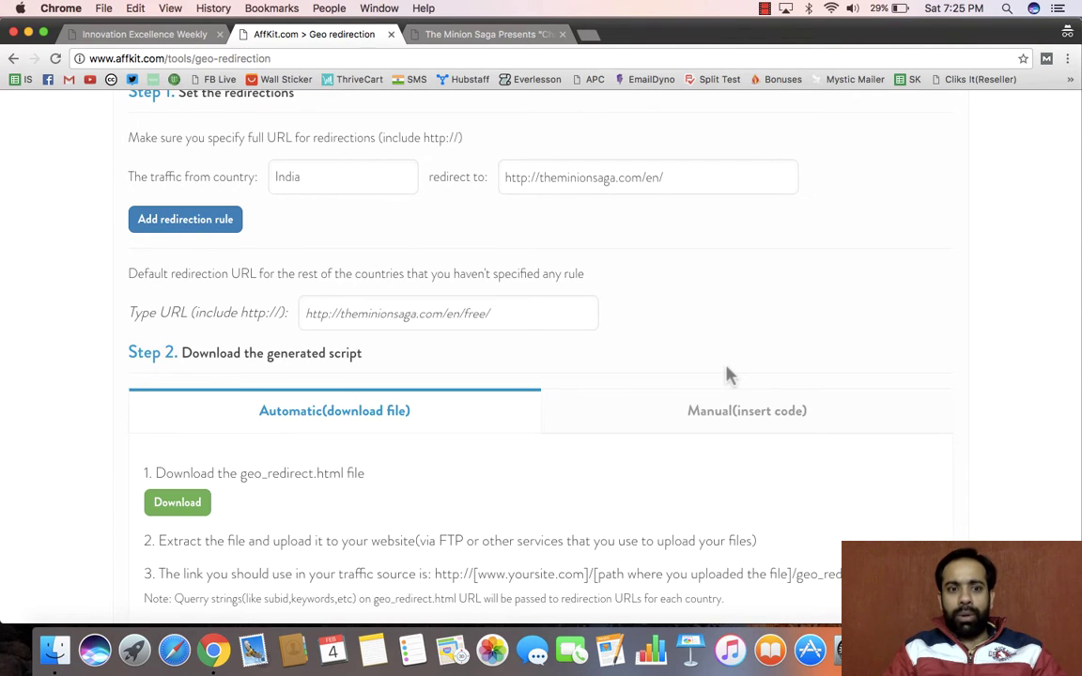
# Read through the Automatic steps: geo_redirect.html download, upload and traffic-source link instructions
pyautogui.scroll(-5, 729, 376)
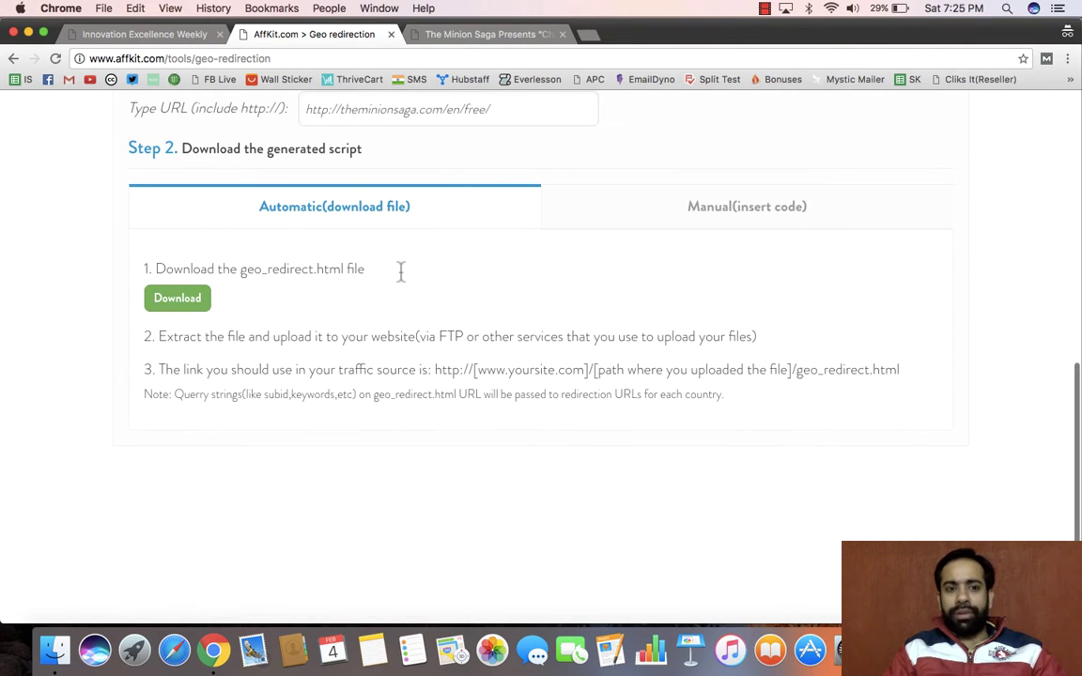
pyautogui.moveTo(400, 273); pyautogui.dragTo(222, 271)
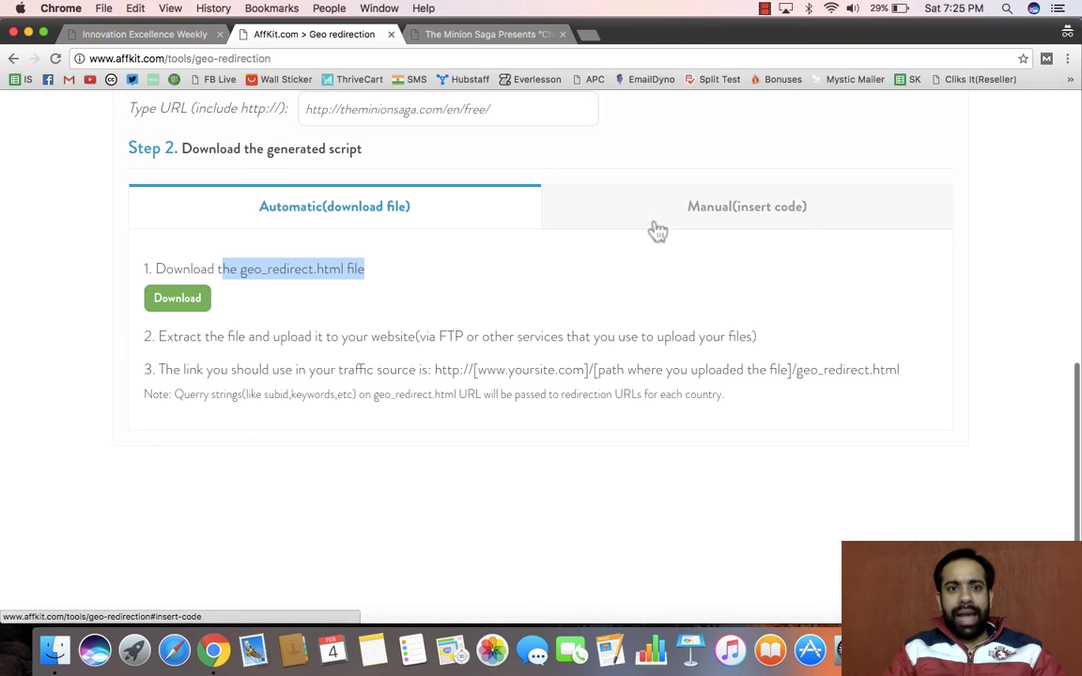
pyautogui.moveTo(229, 338); pyautogui.dragTo(683, 354)
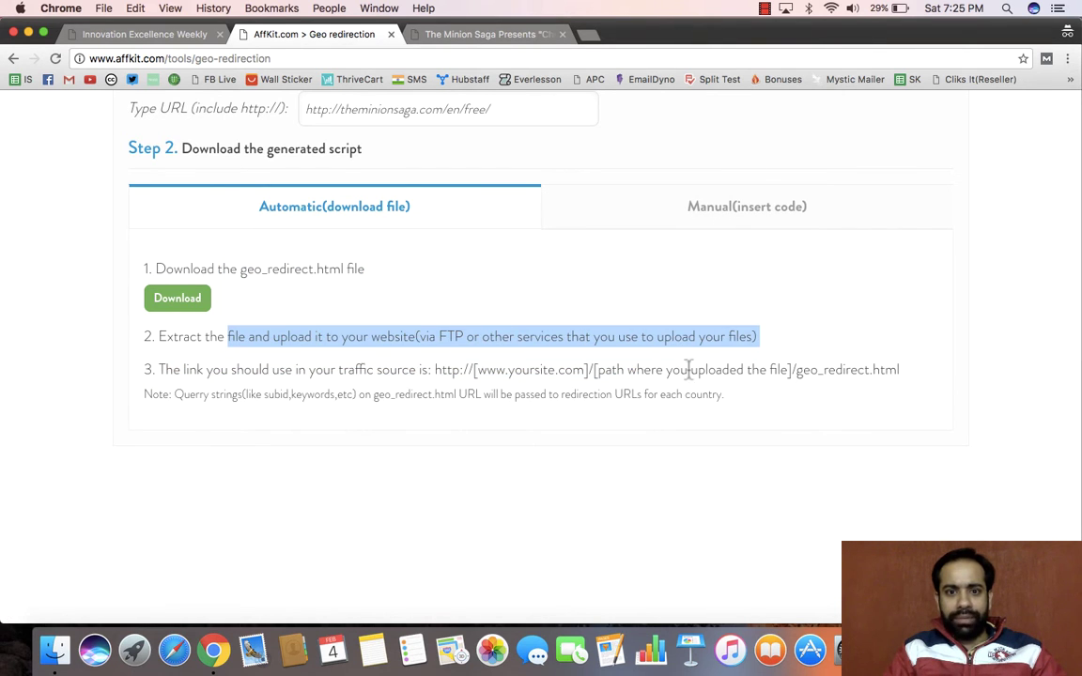
pyautogui.moveTo(306, 369); pyautogui.dragTo(719, 371)
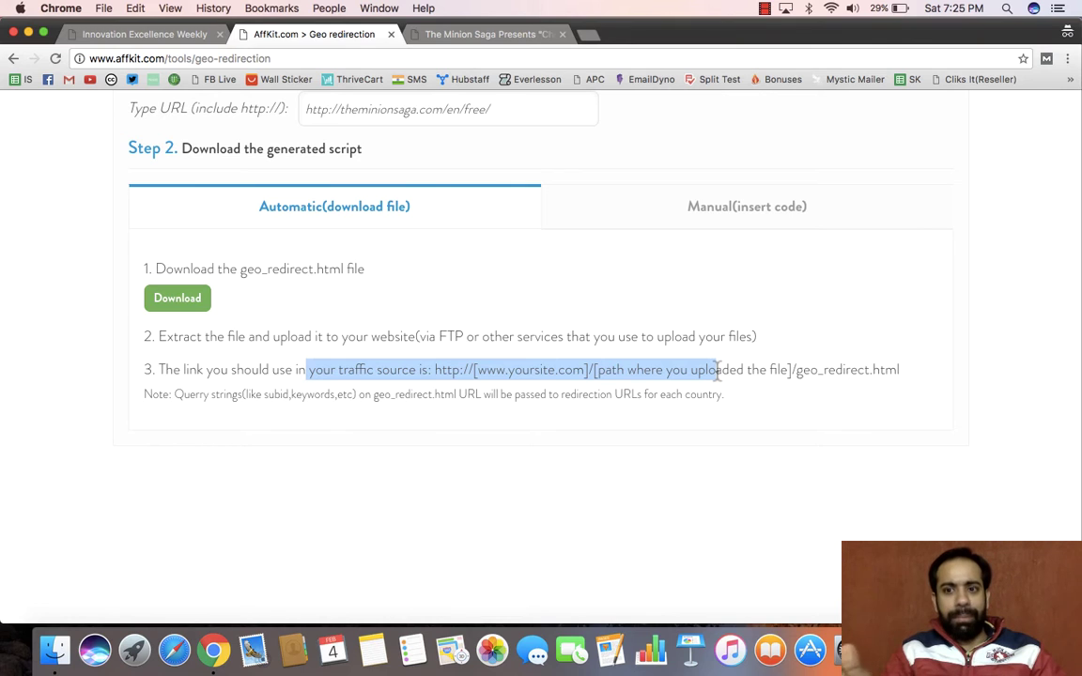
pyautogui.moveTo(280, 370); pyautogui.dragTo(759, 381)
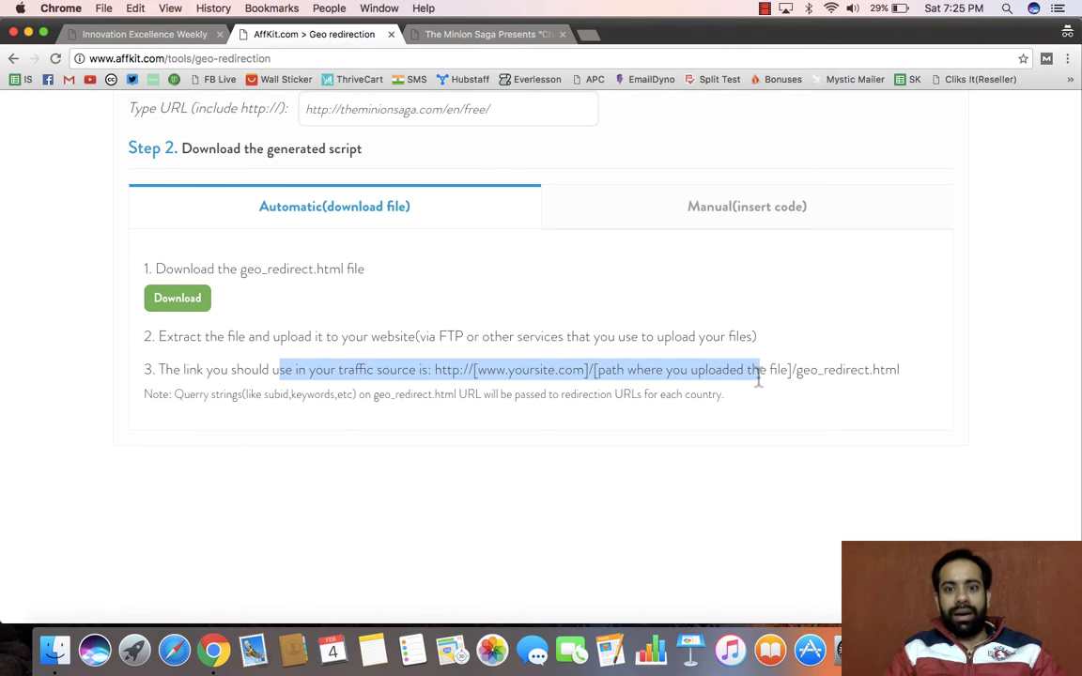
pyautogui.moveTo(942, 369); pyautogui.dragTo(201, 394)
pyautogui.click(441, 401)
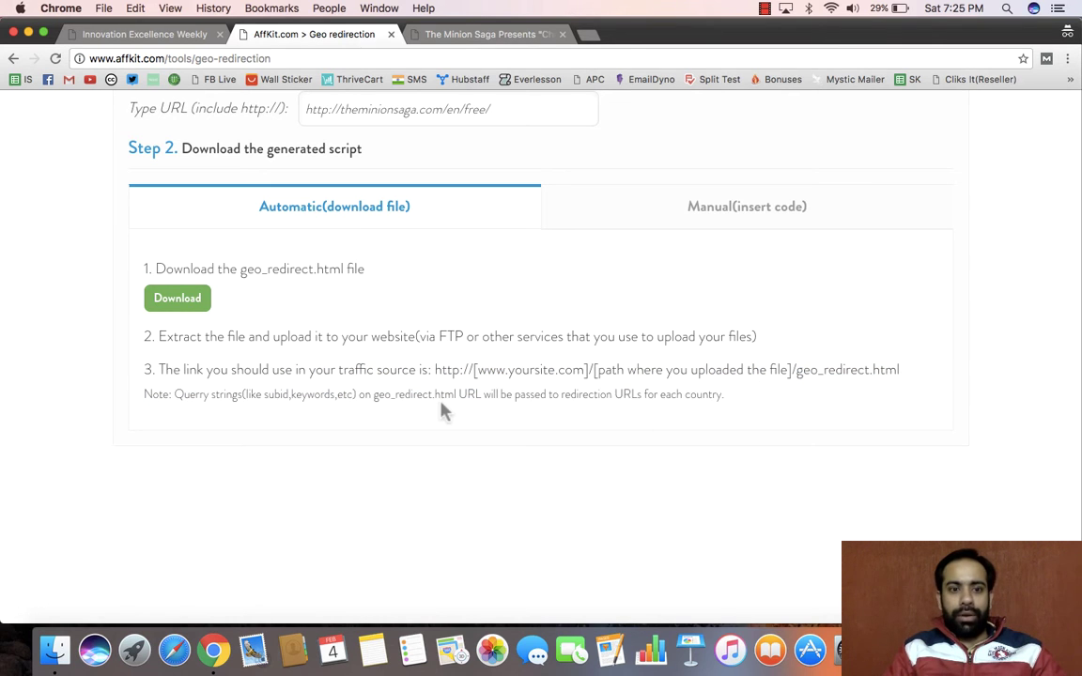
# Show the Manual (insert code) script and select the generated code for the head section
pyautogui.click(751, 208)
pyautogui.doubleClick(283, 316)
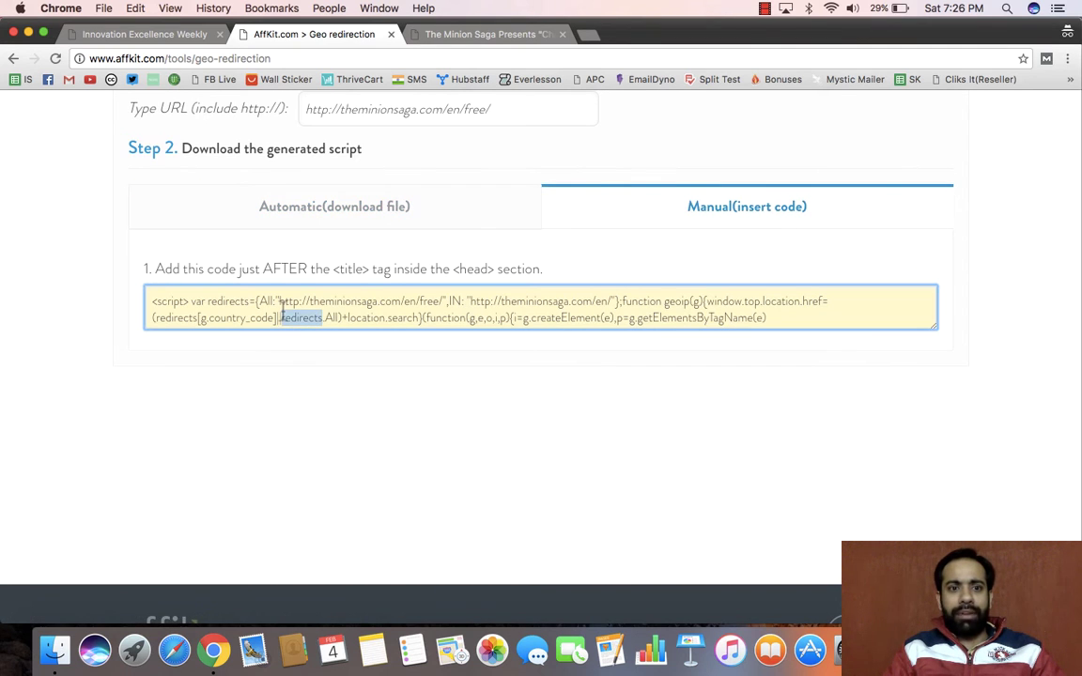
pyautogui.click(279, 286)
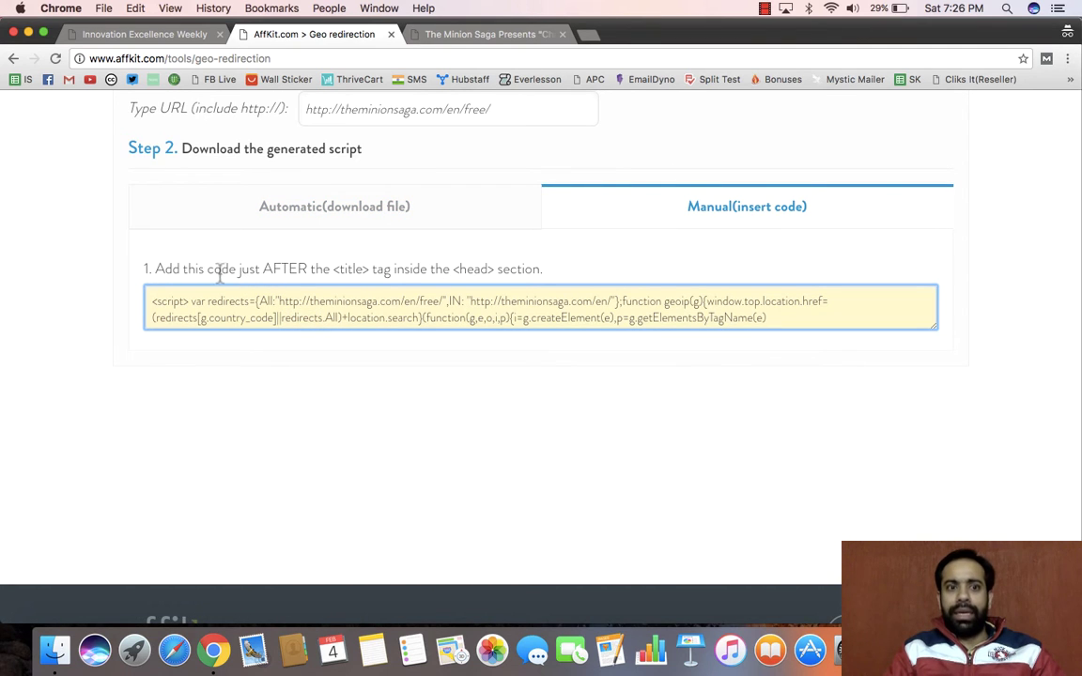
pyautogui.moveTo(278, 273); pyautogui.dragTo(591, 272)
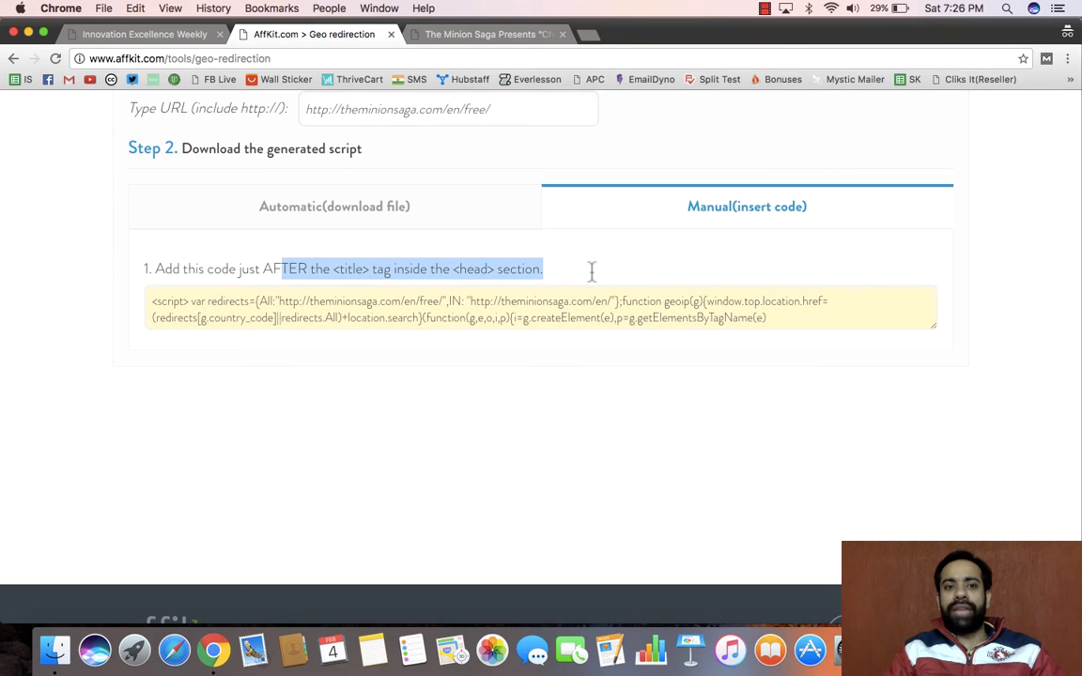
pyautogui.moveTo(343, 301); pyautogui.dragTo(710, 326)
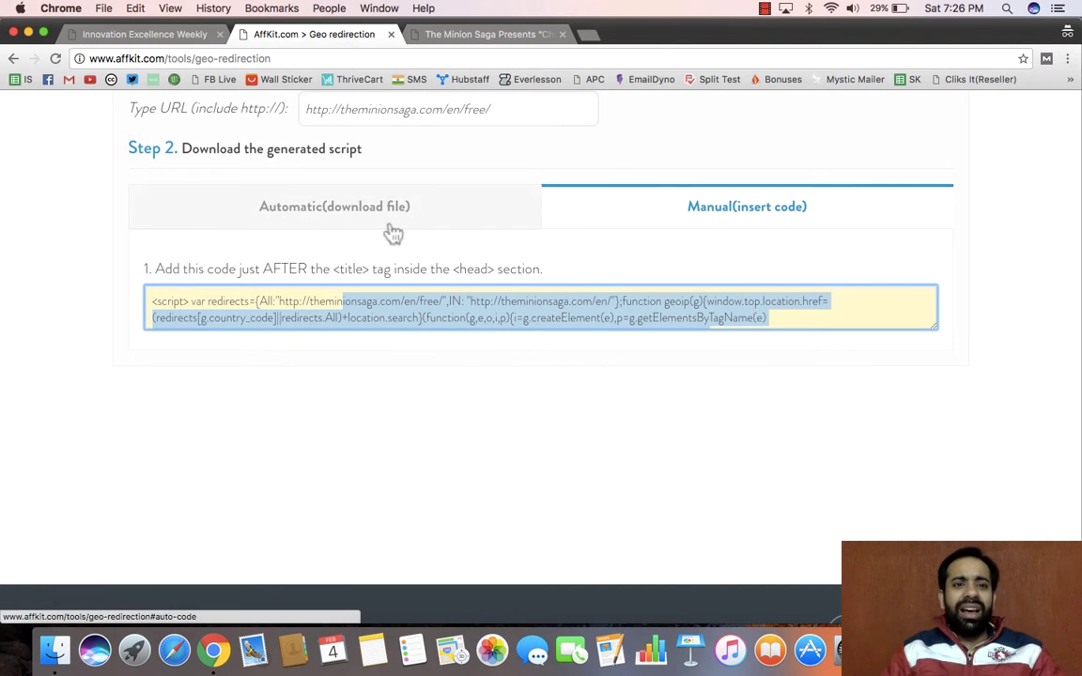
pyautogui.scroll(10, 392, 230)
pyautogui.scroll(4, 761, 315)
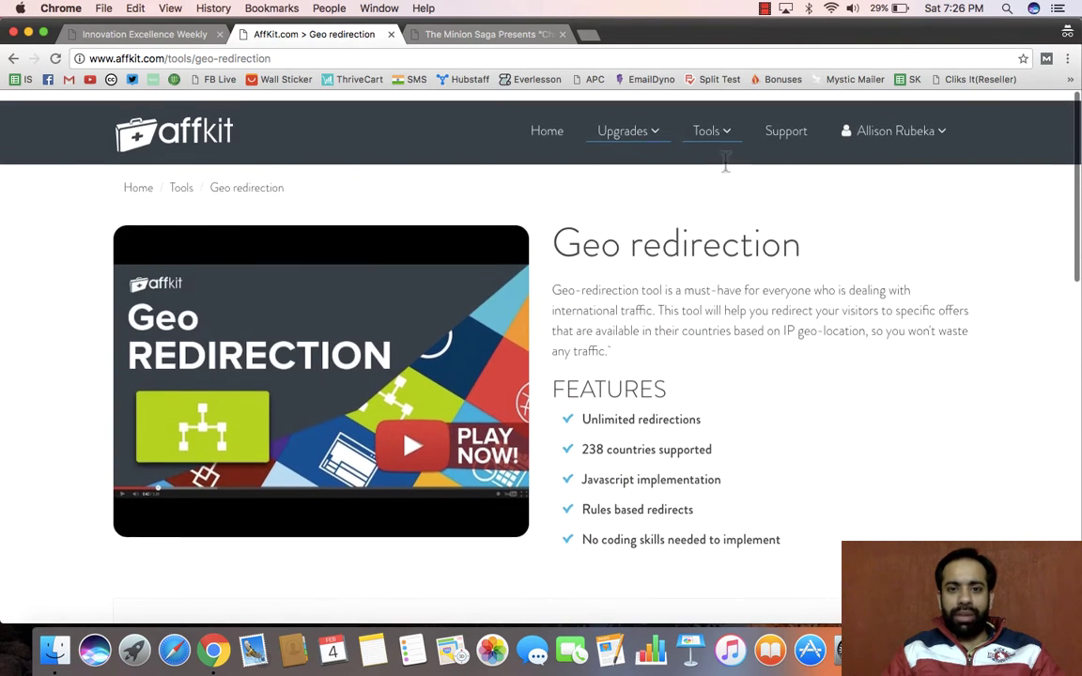
# Open the Lander Sounds tool, scroll to Step 1, then switch to The Minion Saga tab
pyautogui.click(712, 121)
pyautogui.scroll(-2, 679, 406)
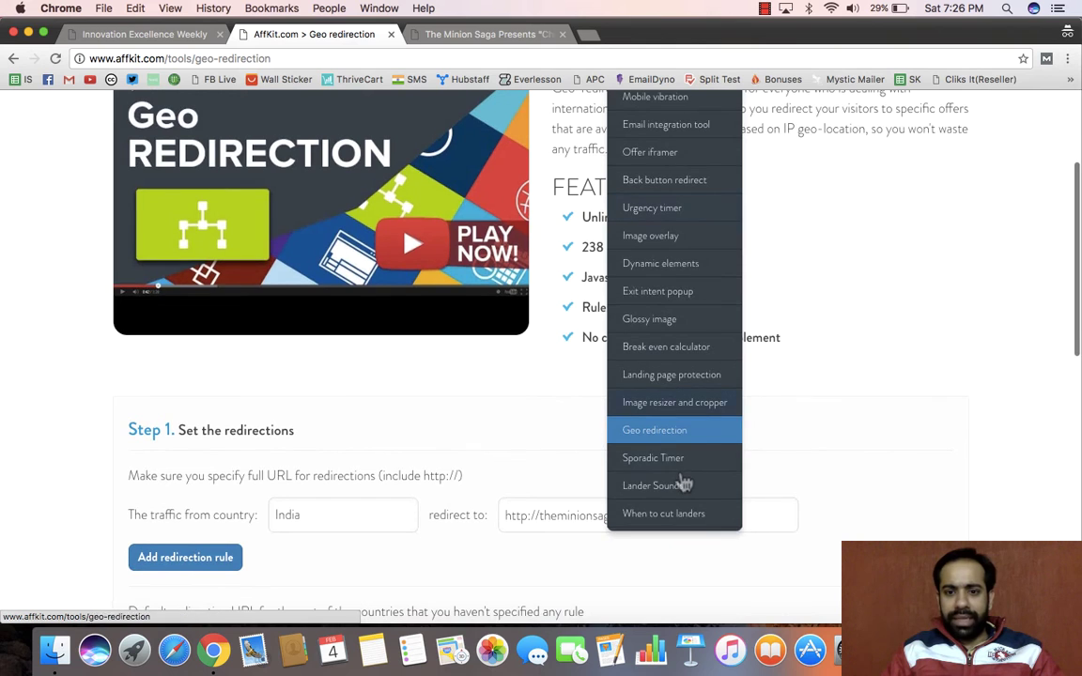
pyautogui.click(680, 490)
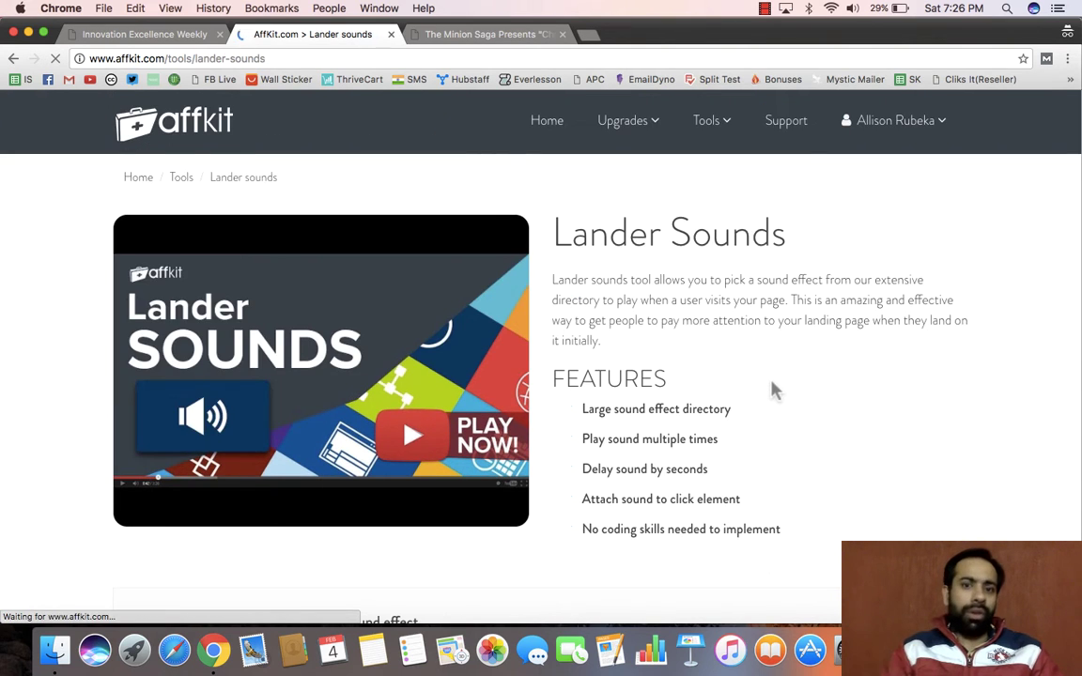
pyautogui.scroll(-1, 776, 389)
pyautogui.rightClick(773, 390)
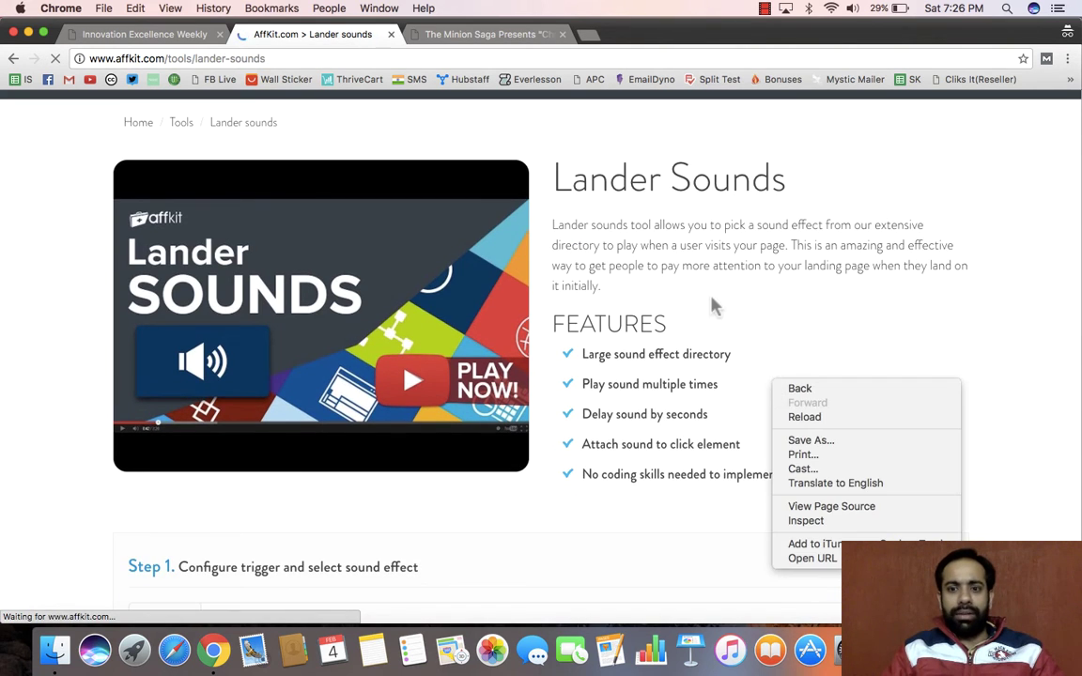
pyautogui.click(712, 304)
pyautogui.scroll(-6, 712, 306)
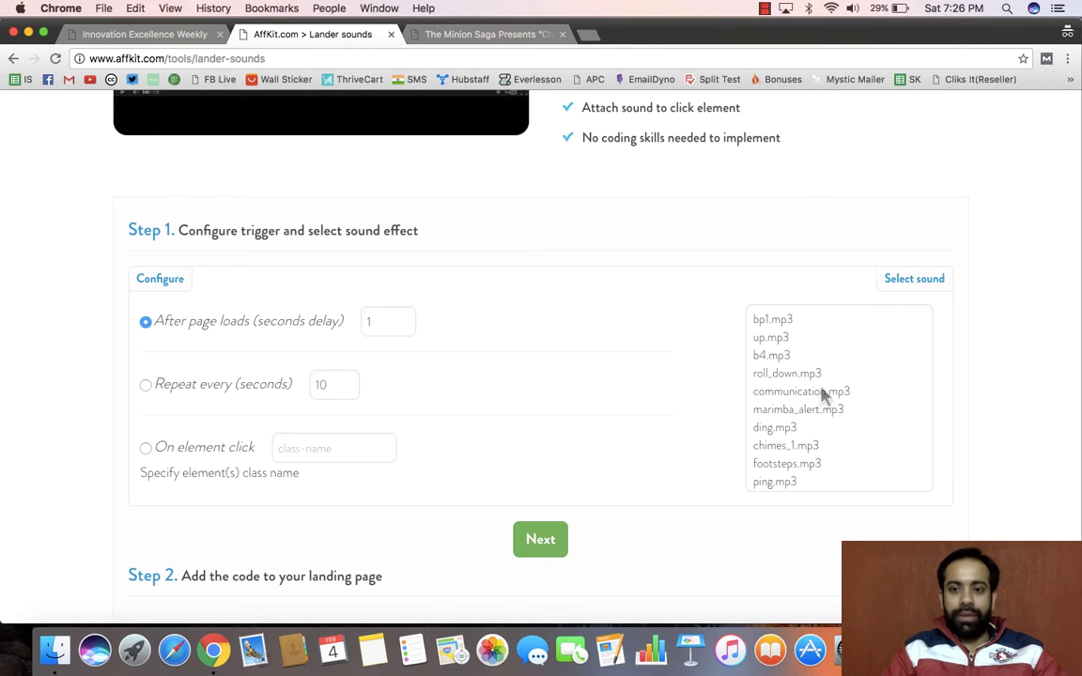
pyautogui.click(470, 35)
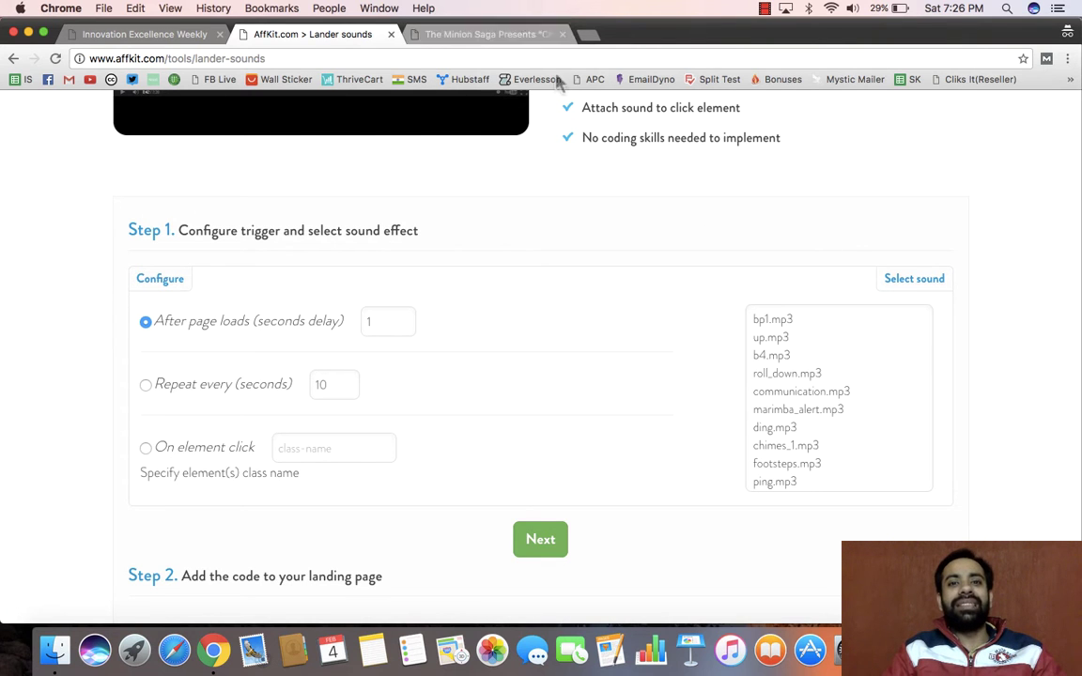
pyautogui.scroll(10, 524, 242)
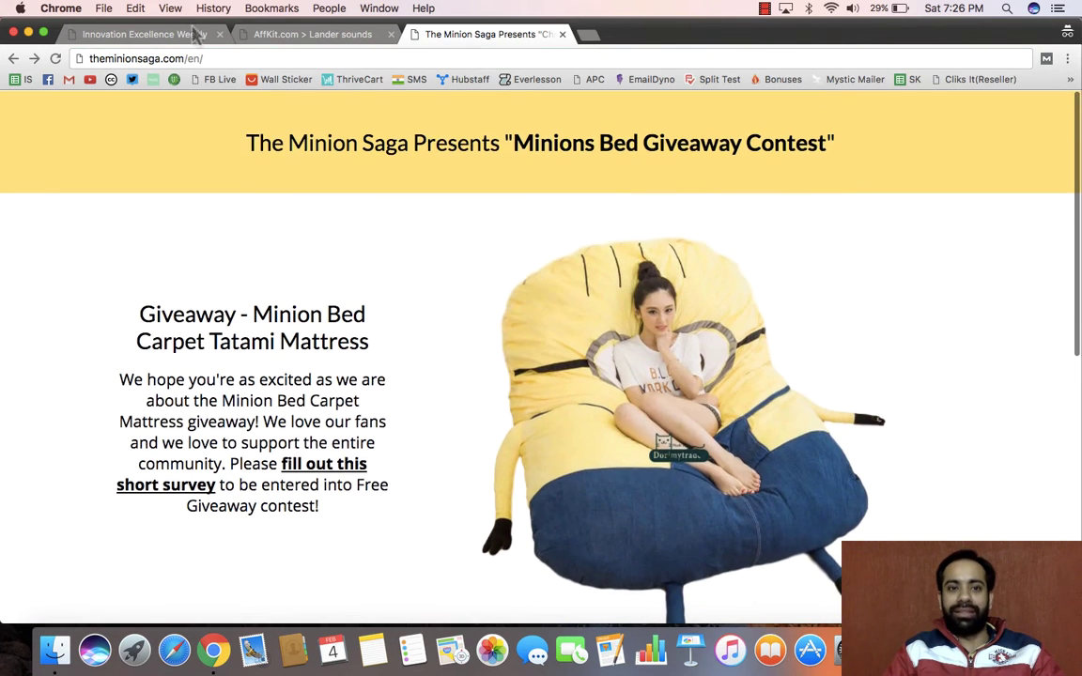
# Revisit the Innovation Excellence Weekly and Minion Saga tabs, then return to AffKit's Lander Sounds page
pyautogui.click(141, 34)
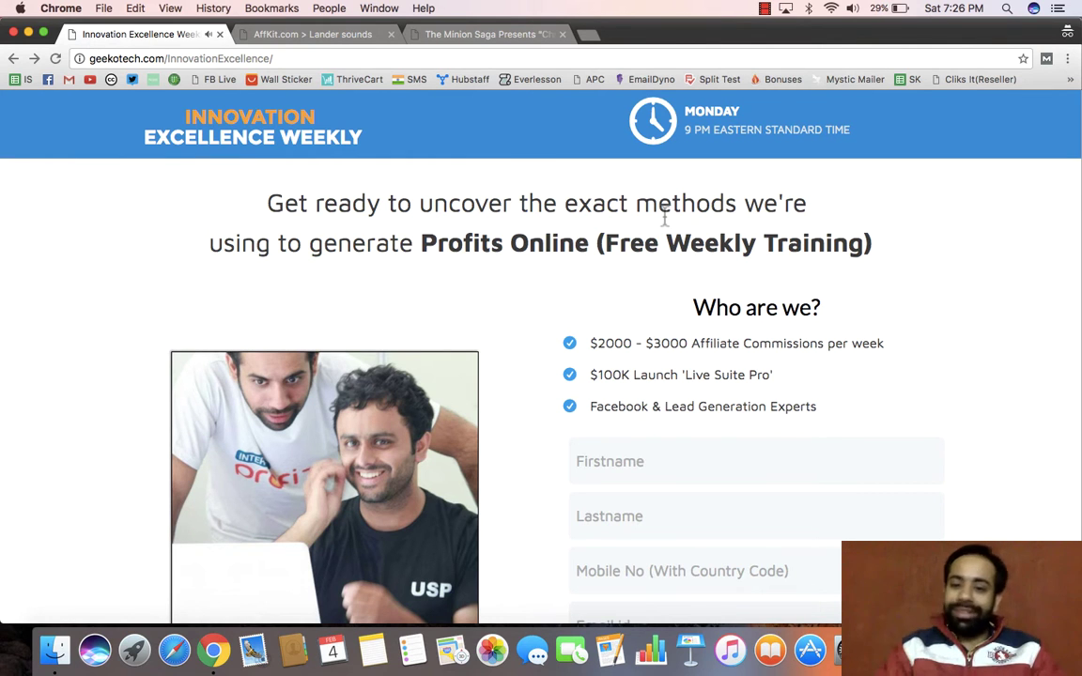
pyautogui.scroll(-10, 686, 338)
pyautogui.scroll(10, 686, 338)
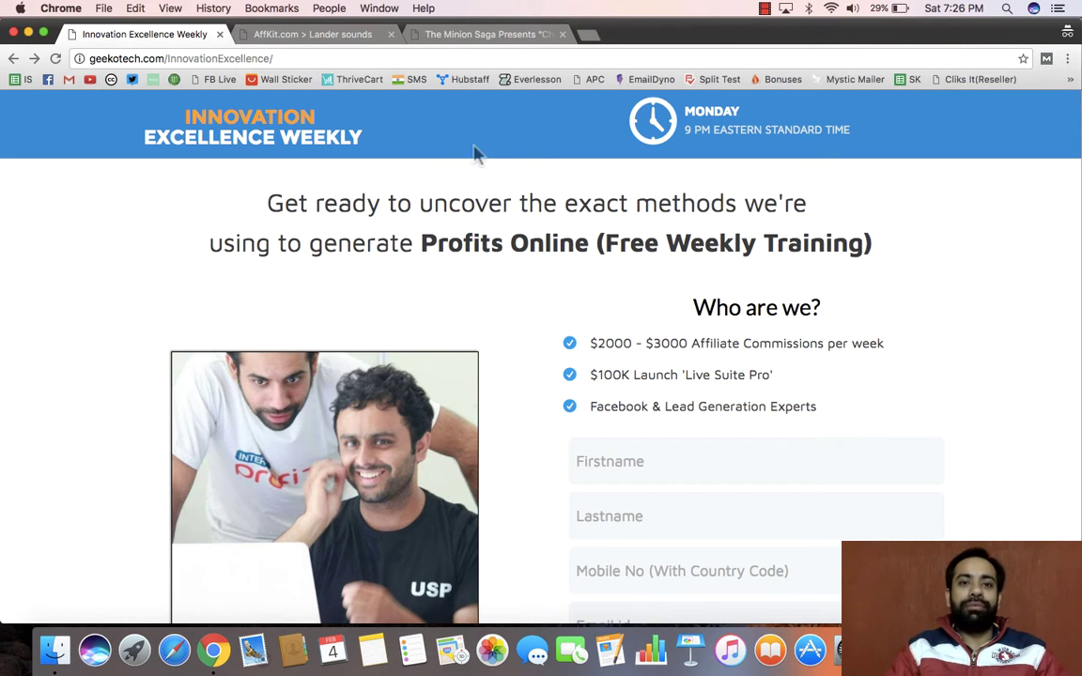
pyautogui.click(461, 38)
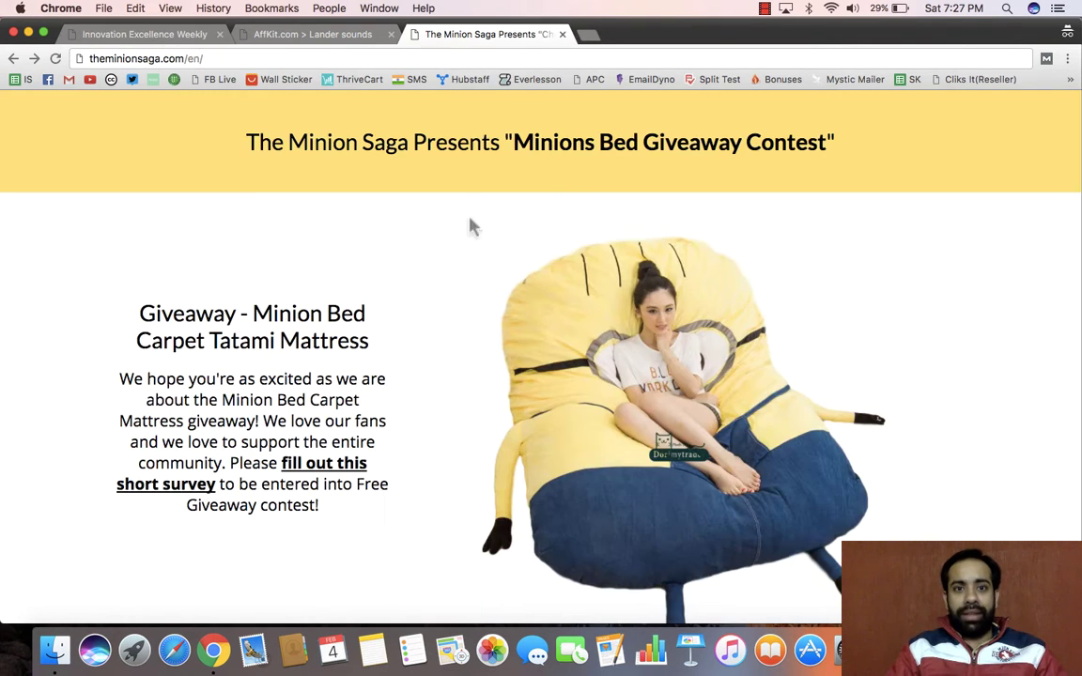
pyautogui.scroll(-15, 469, 225)
pyautogui.scroll(15, 469, 225)
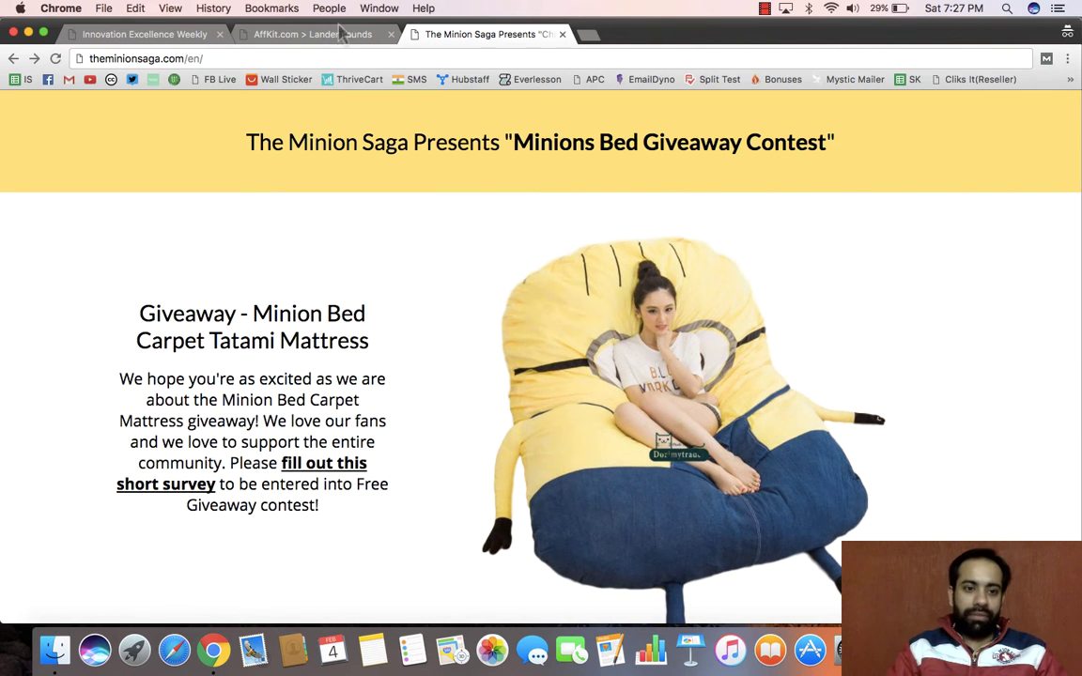
pyautogui.click(296, 36)
pyautogui.scroll(3, 790, 284)
pyautogui.scroll(3, 790, 285)
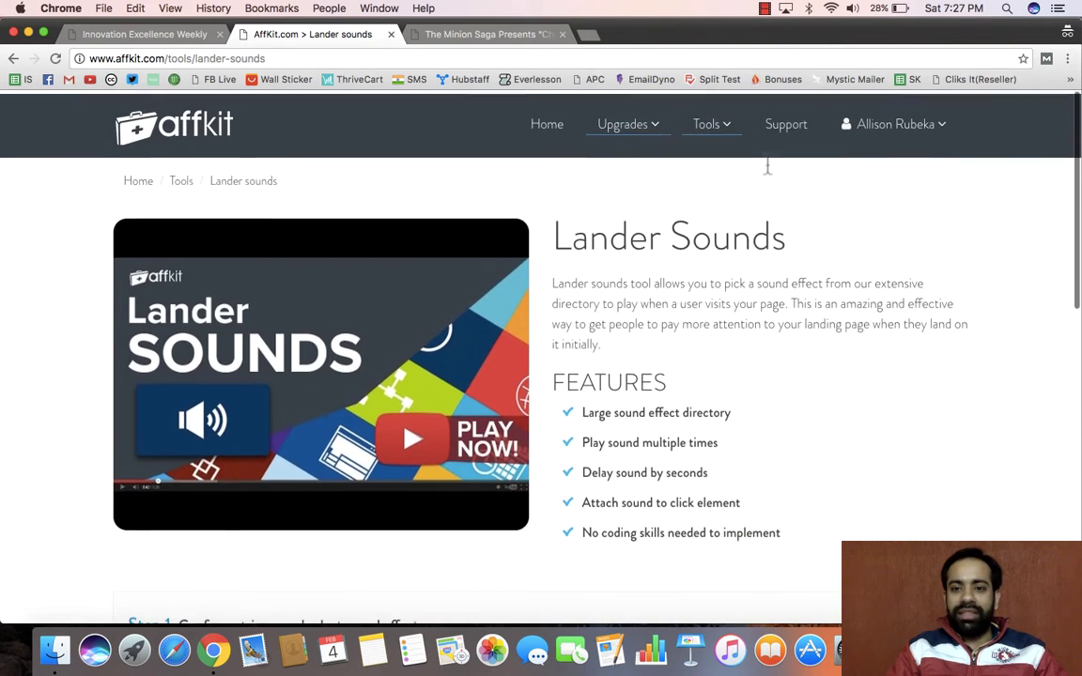
pyautogui.click(720, 122)
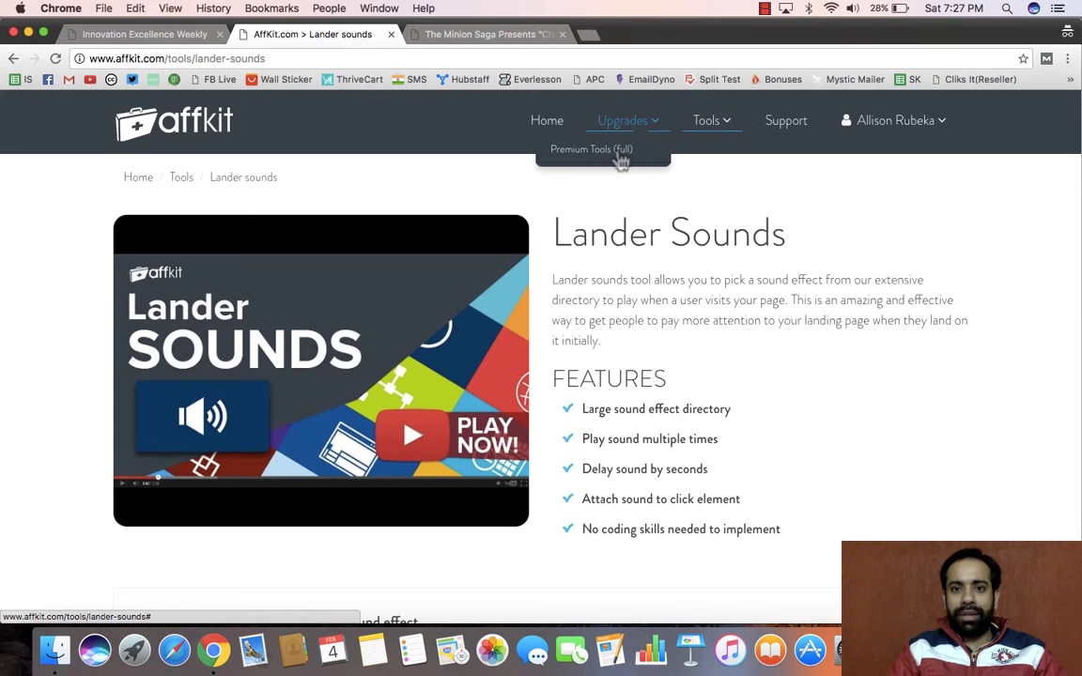
pyautogui.click(580, 149)
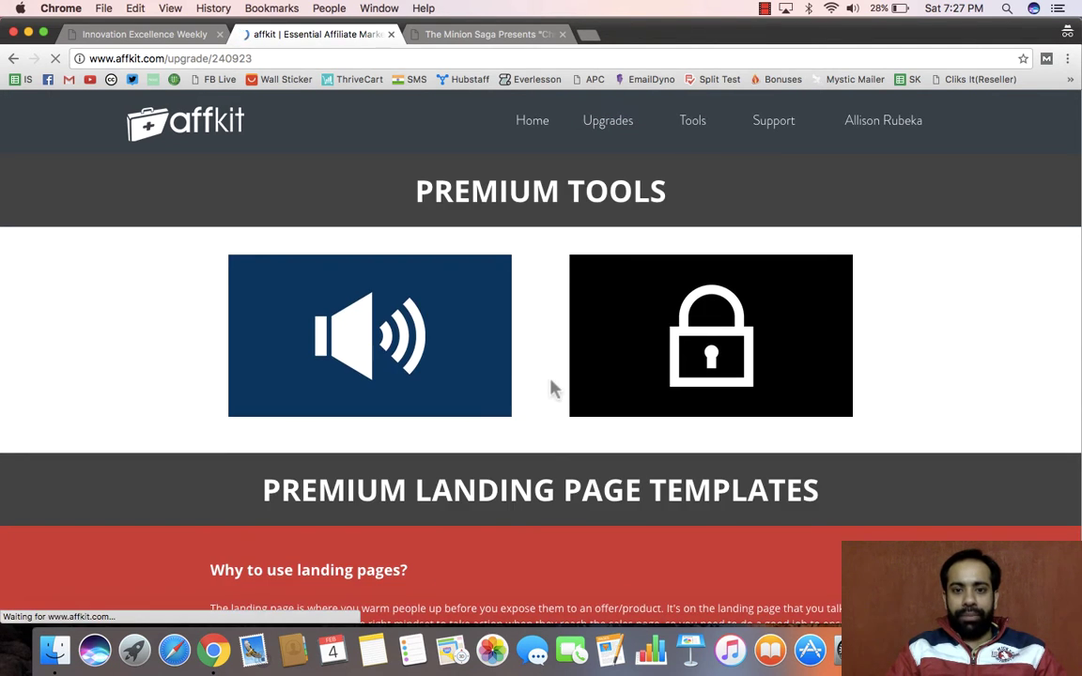
pyautogui.scroll(-10, 552, 389)
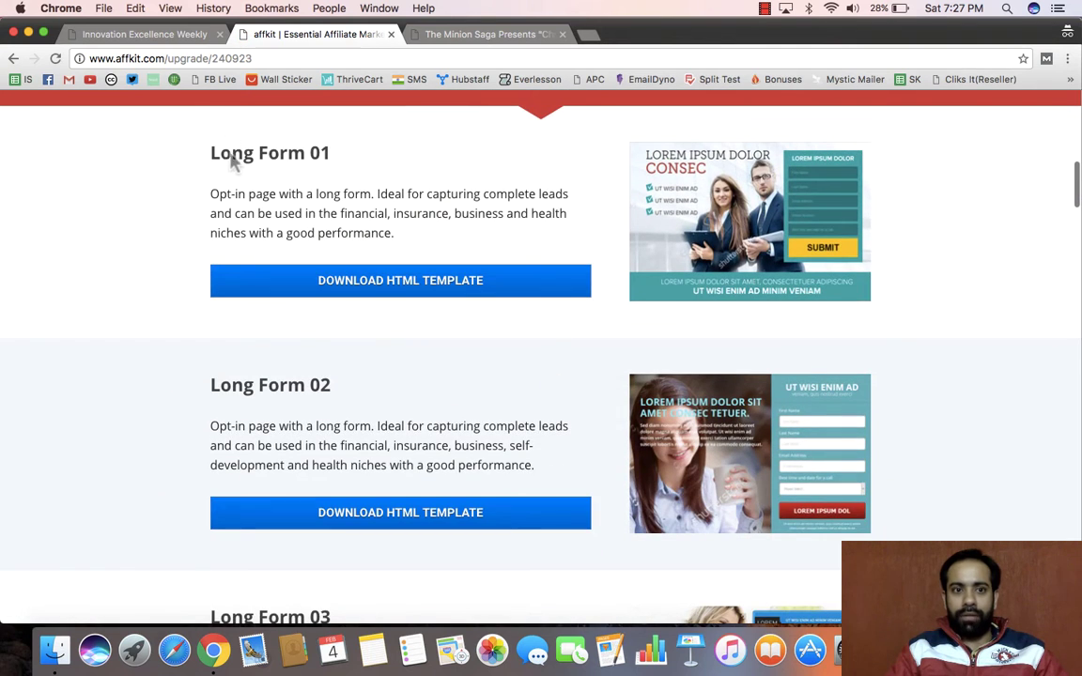
pyautogui.moveTo(189, 131); pyautogui.dragTo(452, 242)
pyautogui.scroll(3, 456, 213)
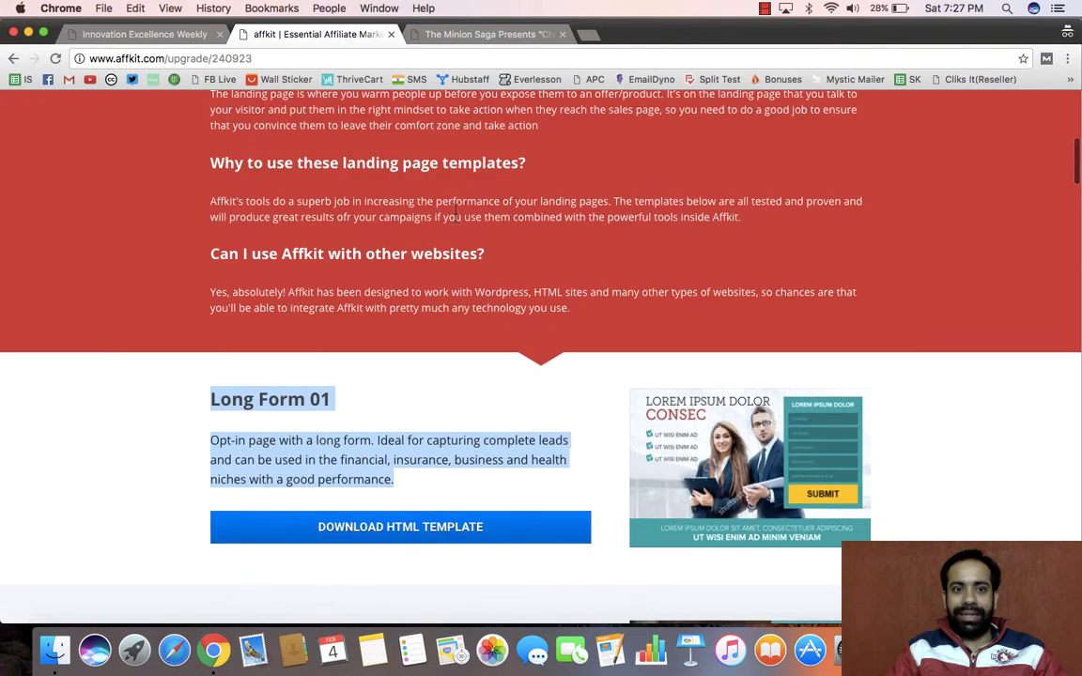
pyautogui.scroll(-3, 457, 214)
pyautogui.click(749, 247)
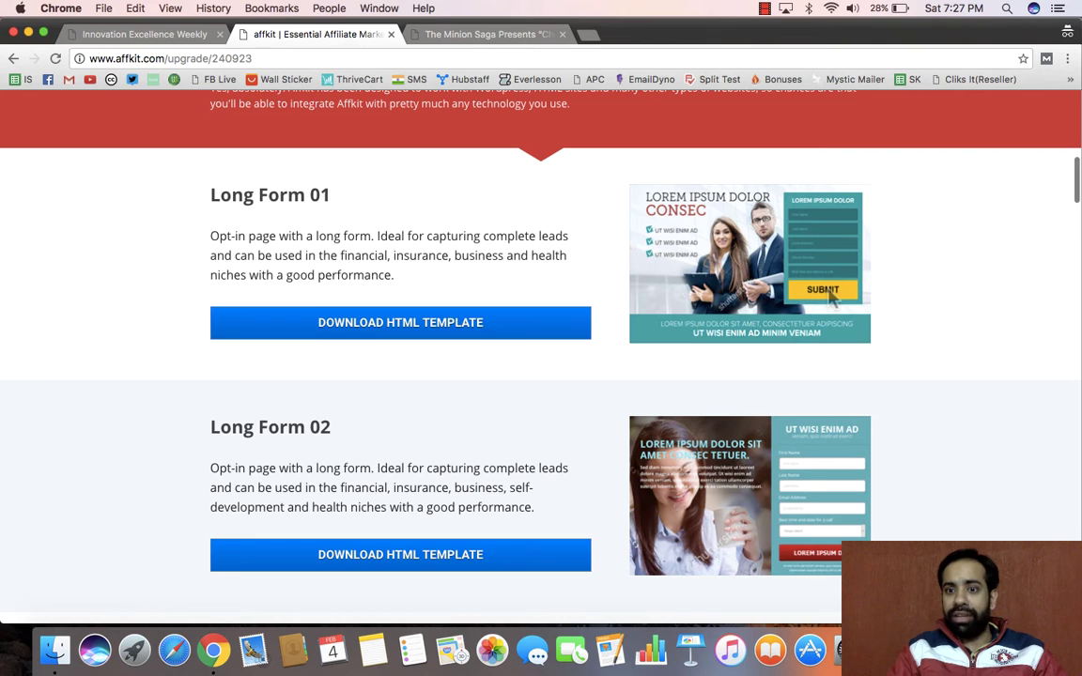
pyautogui.scroll(-3, 827, 273)
pyautogui.scroll(-3, 798, 274)
pyautogui.scroll(-3, 796, 275)
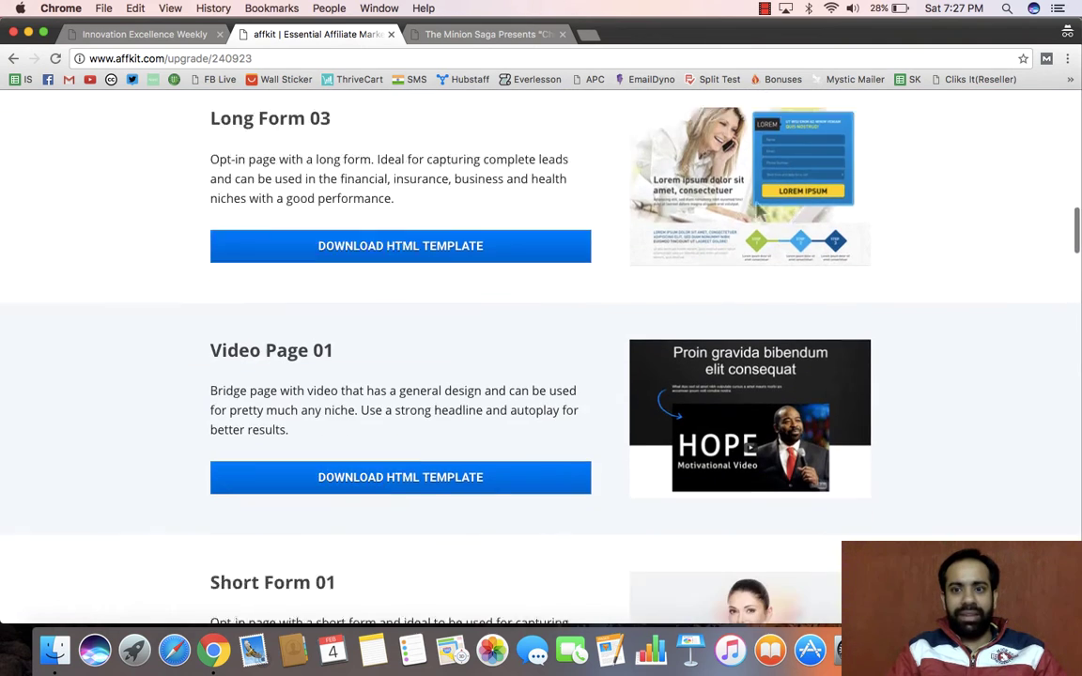
pyautogui.scroll(-2, 778, 282)
pyautogui.scroll(-3, 778, 282)
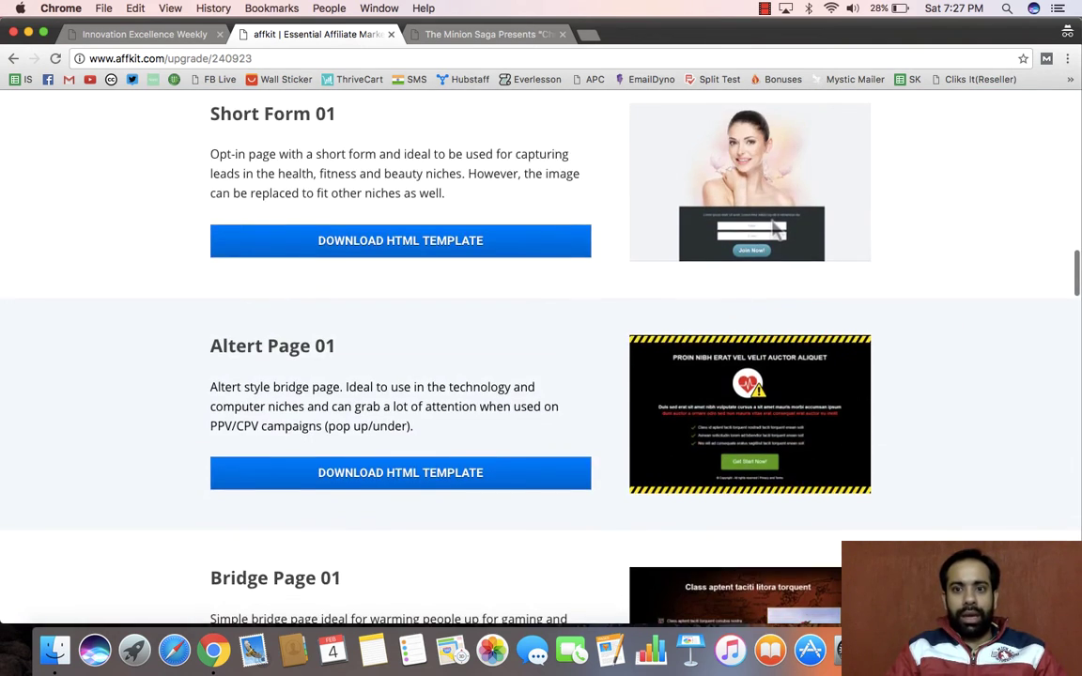
pyautogui.scroll(-3, 761, 249)
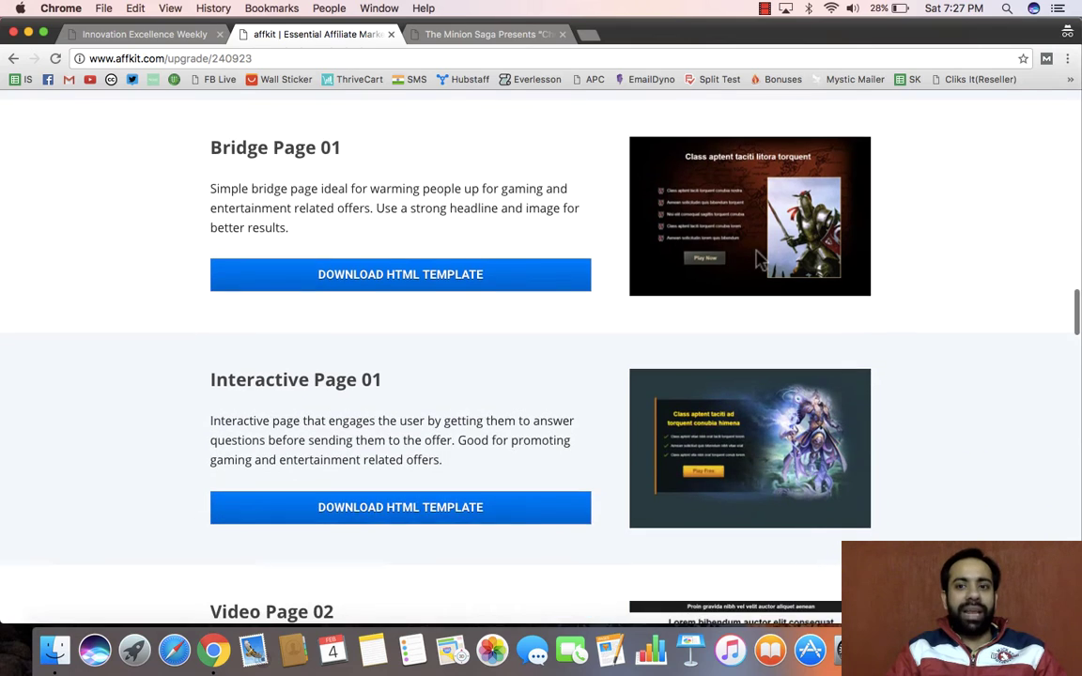
pyautogui.scroll(-3, 751, 281)
pyautogui.scroll(-5, 783, 333)
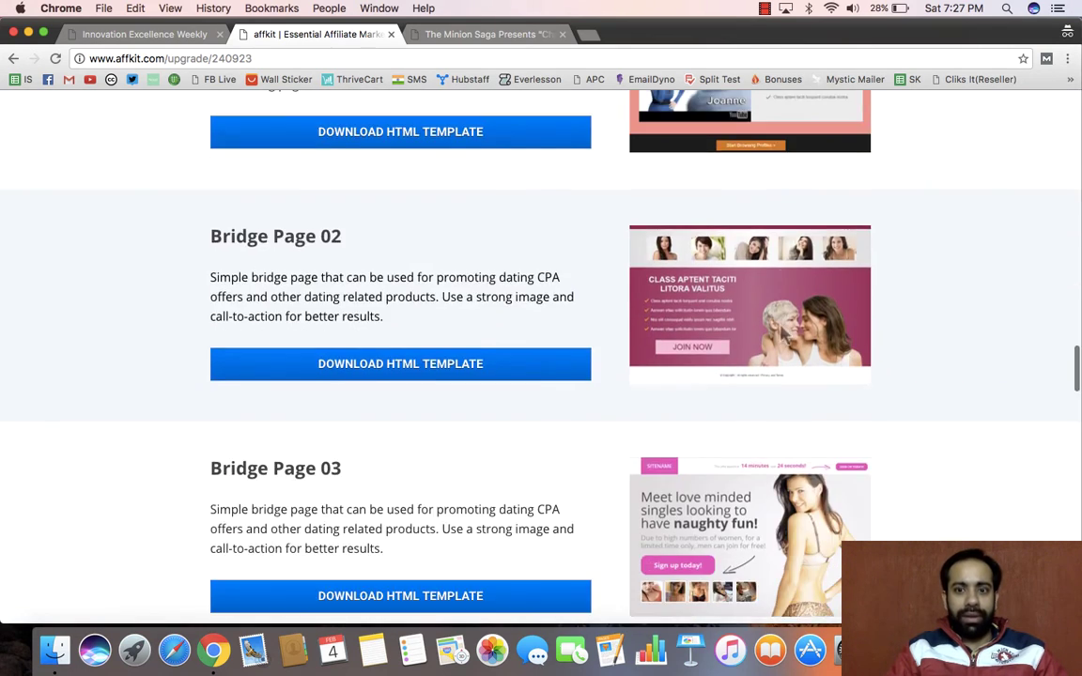
pyautogui.scroll(-15, 784, 336)
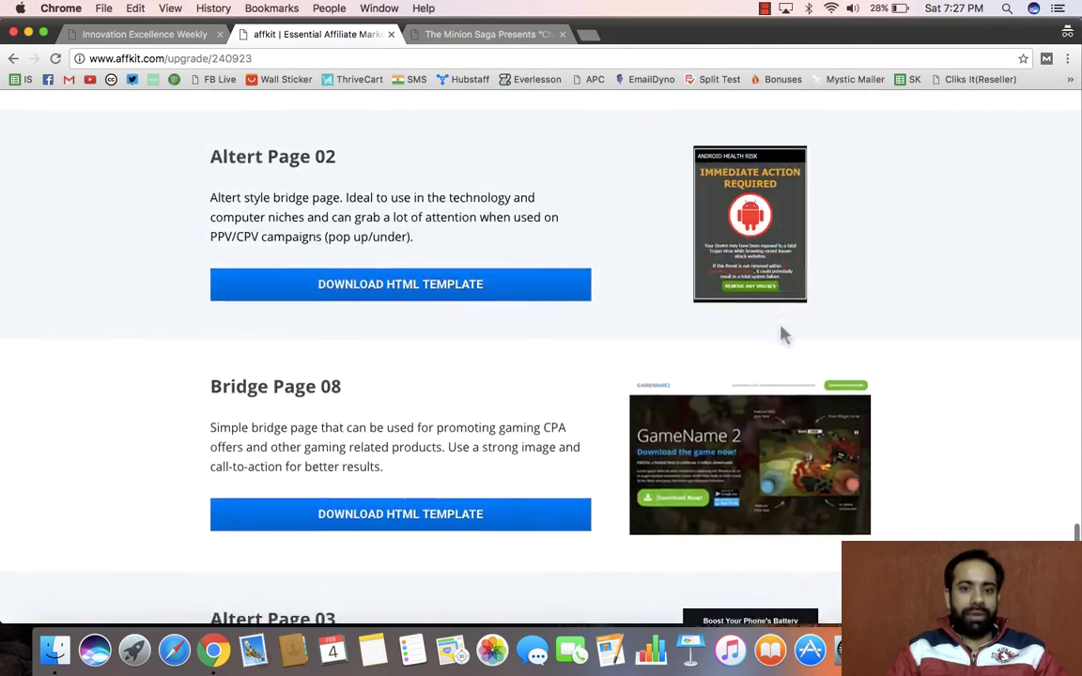
pyautogui.scroll(-10, 781, 335)
pyautogui.scroll(6, 784, 336)
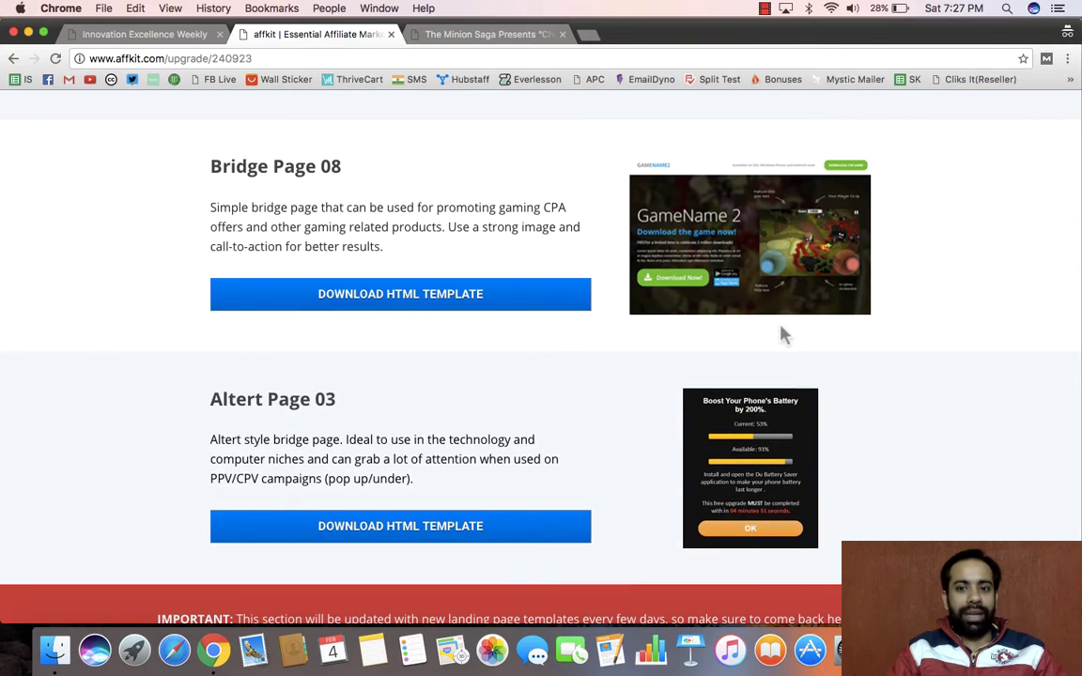
pyautogui.scroll(20, 785, 335)
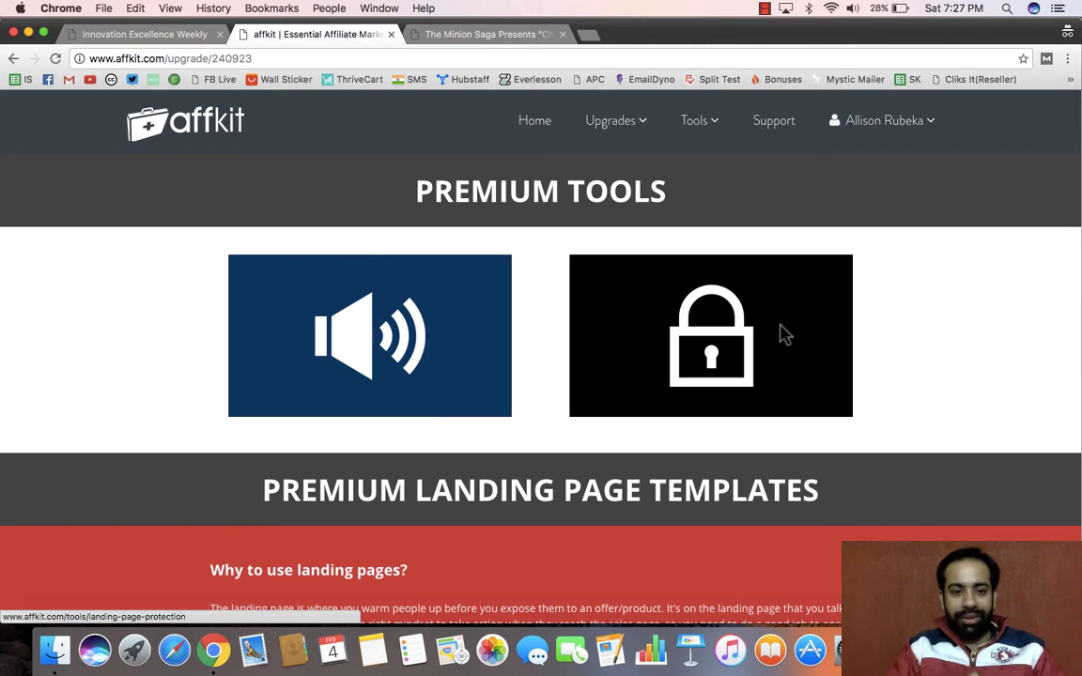
# Open When to cut landers from Tools, adding then removing a third lander row
pyautogui.click(706, 124)
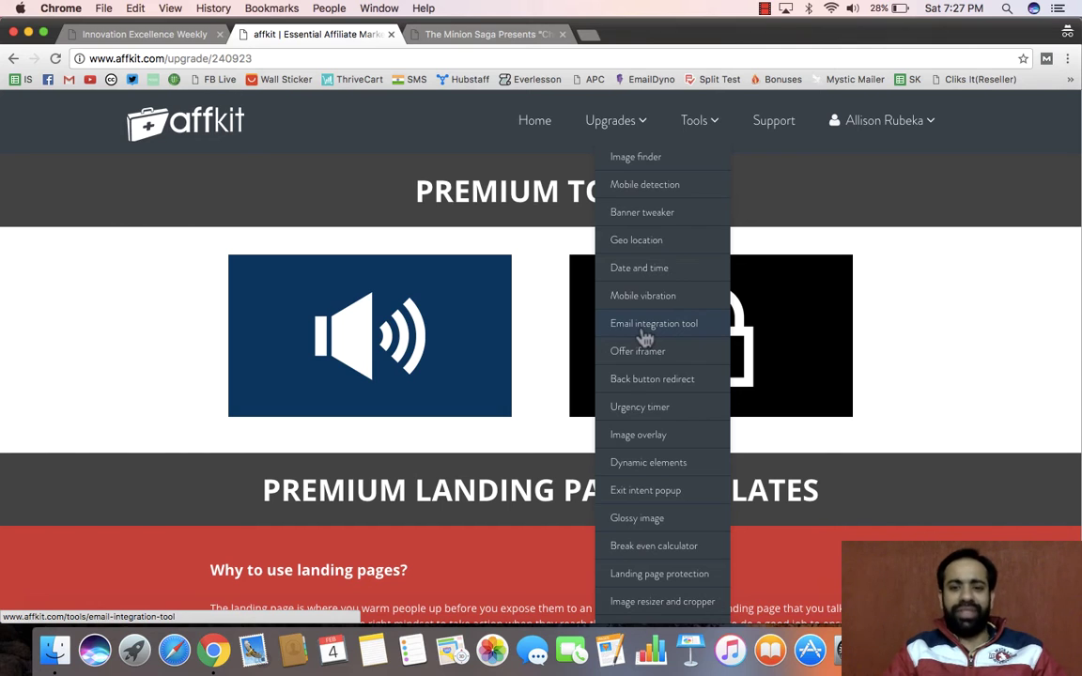
pyautogui.scroll(-2, 662, 451)
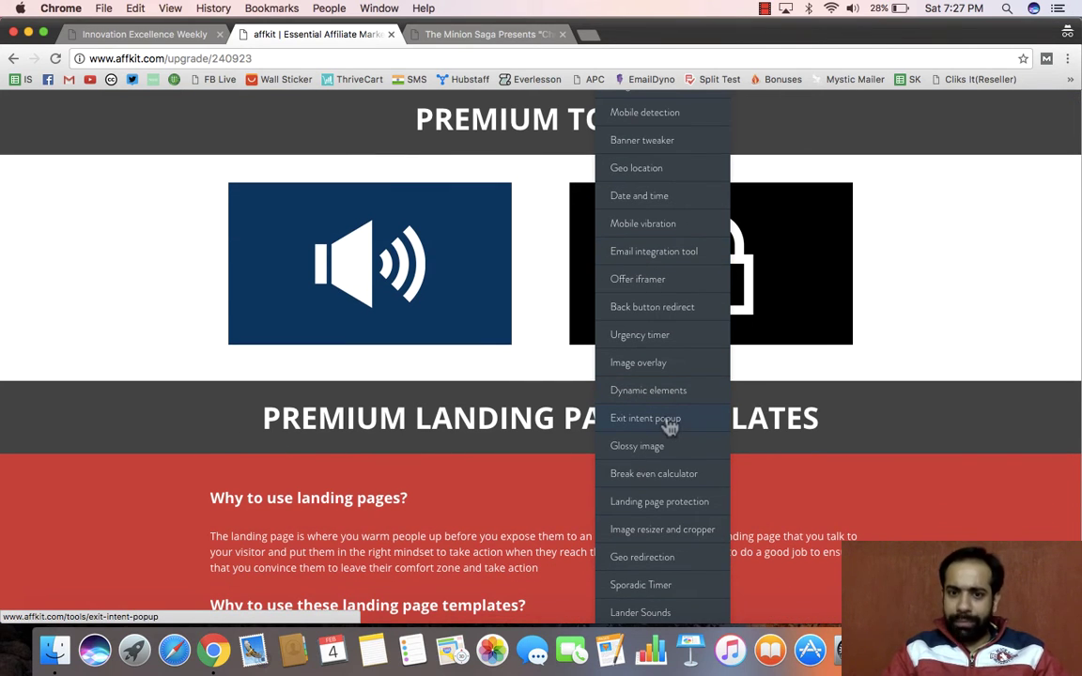
pyautogui.scroll(-3, 669, 428)
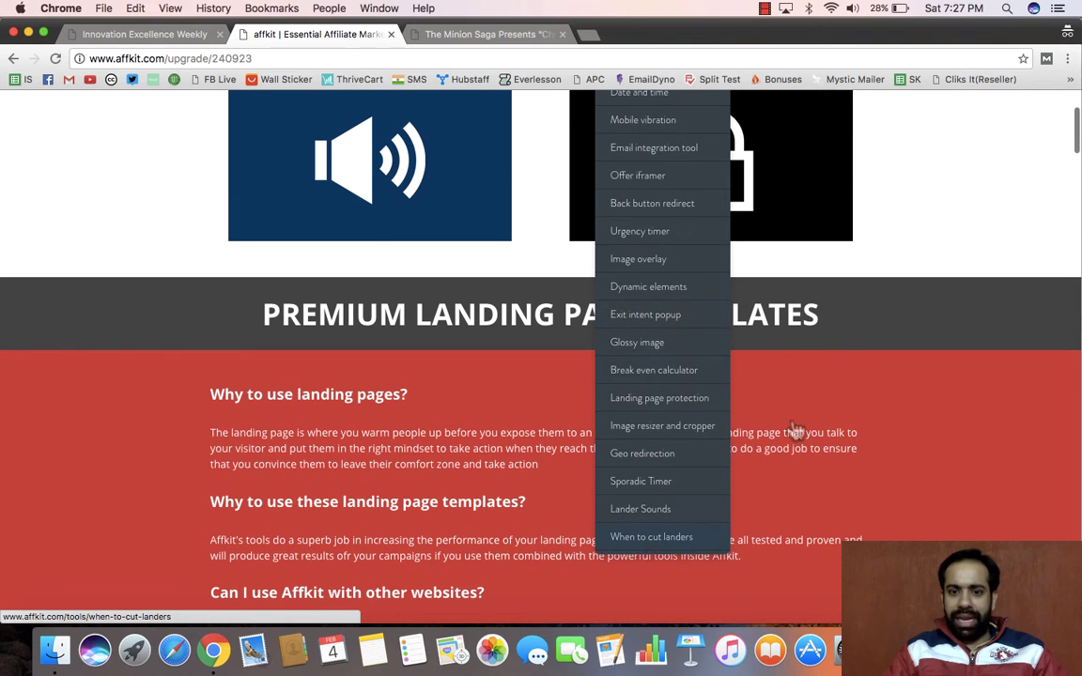
pyautogui.scroll(-5, 728, 429)
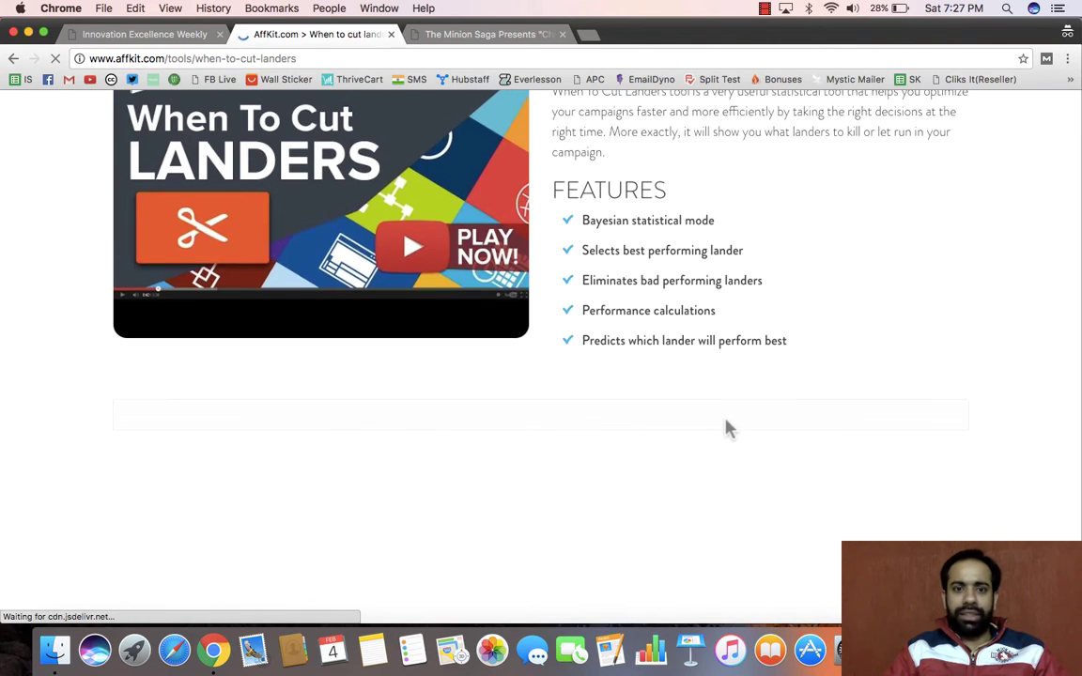
pyautogui.scroll(-8, 729, 429)
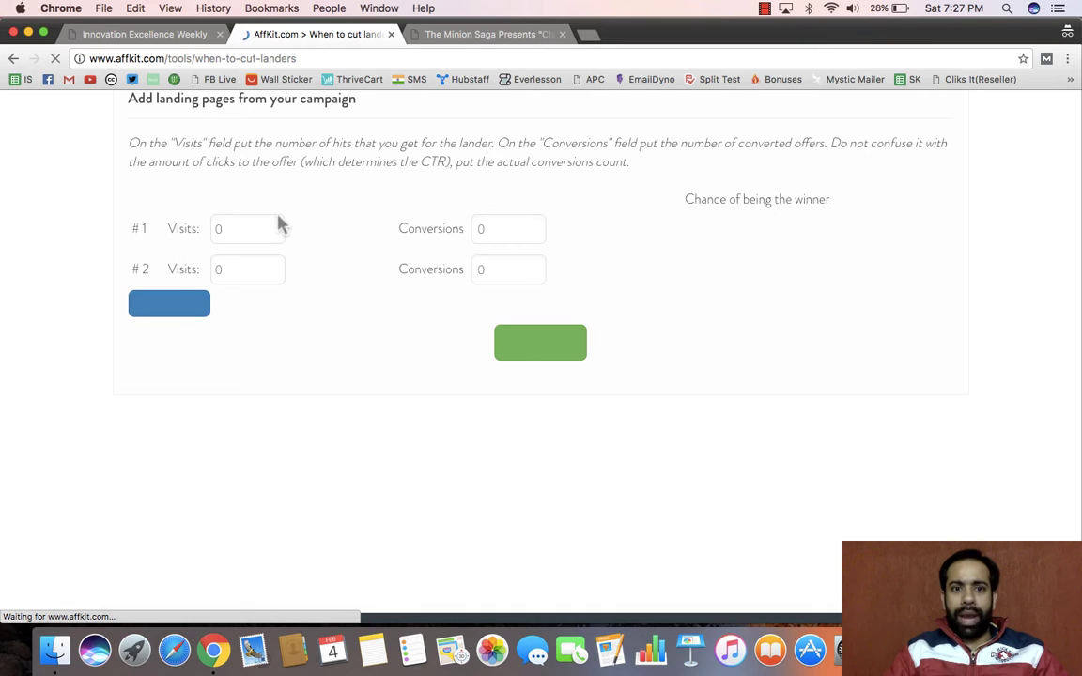
pyautogui.click(249, 228)
pyautogui.click(522, 229)
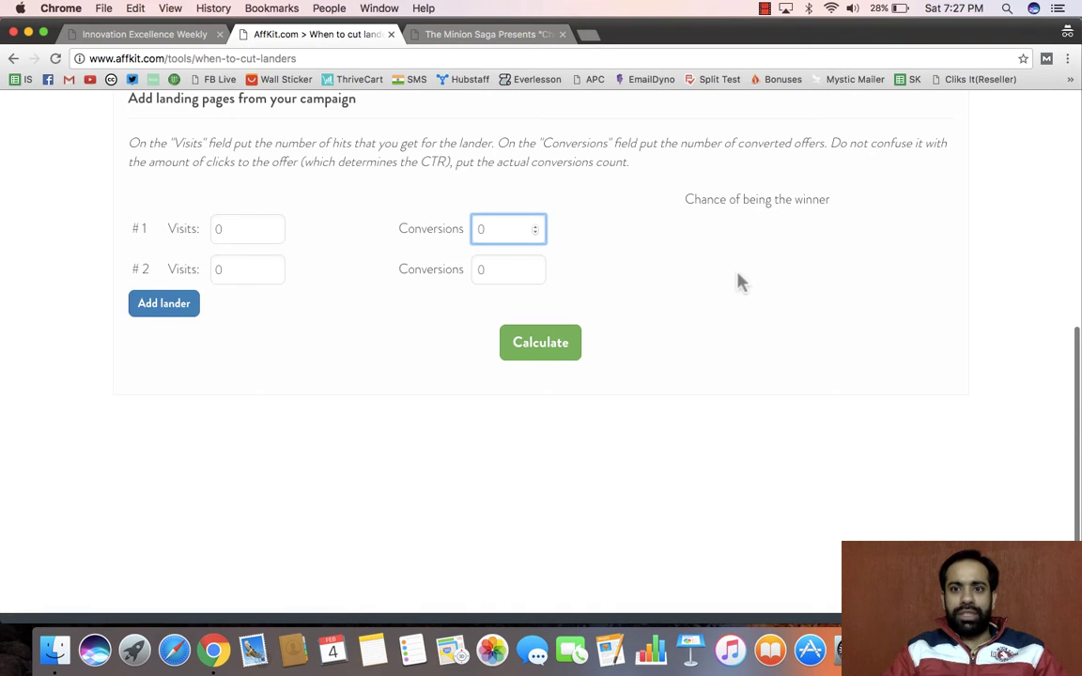
pyautogui.scroll(3, 711, 240)
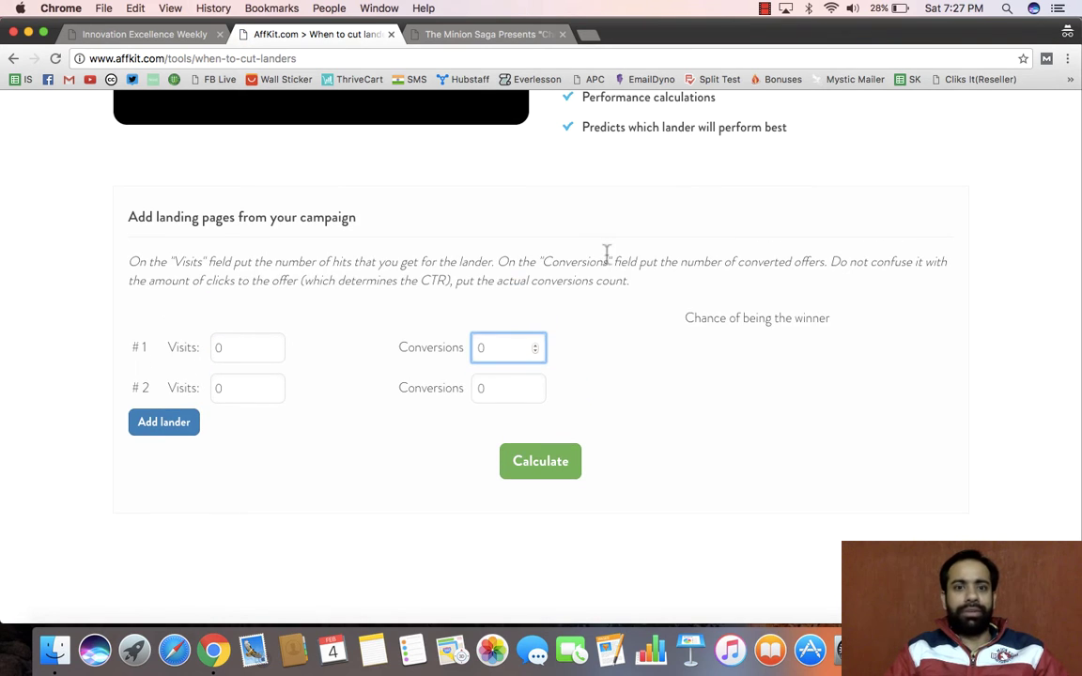
pyautogui.click(164, 422)
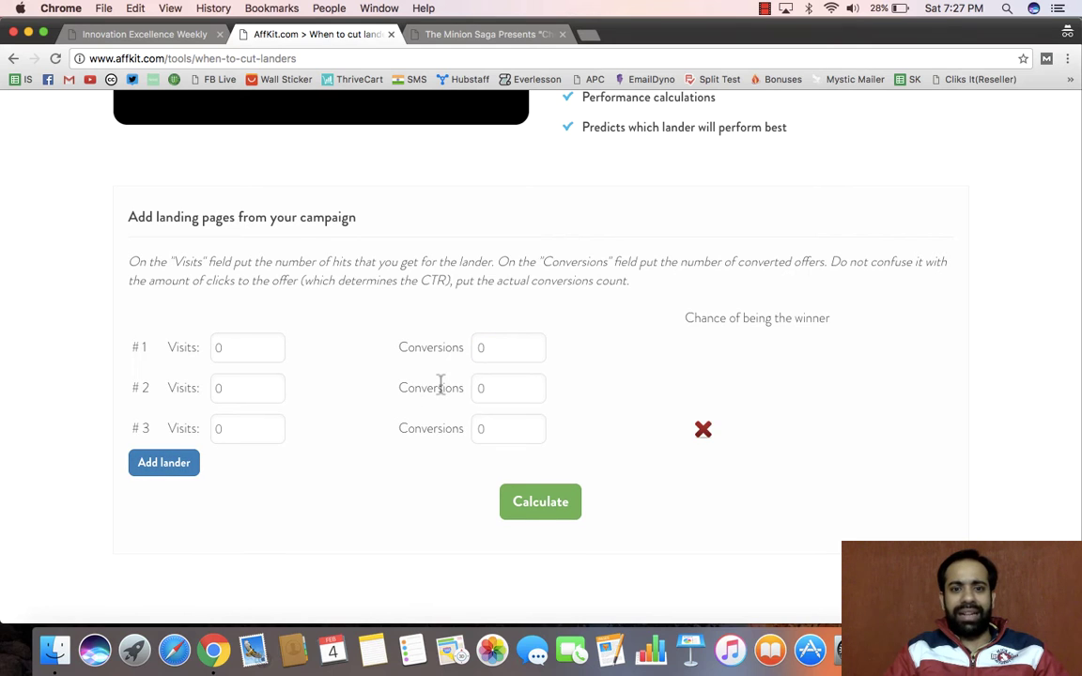
pyautogui.scroll(1, 439, 386)
pyautogui.click(702, 469)
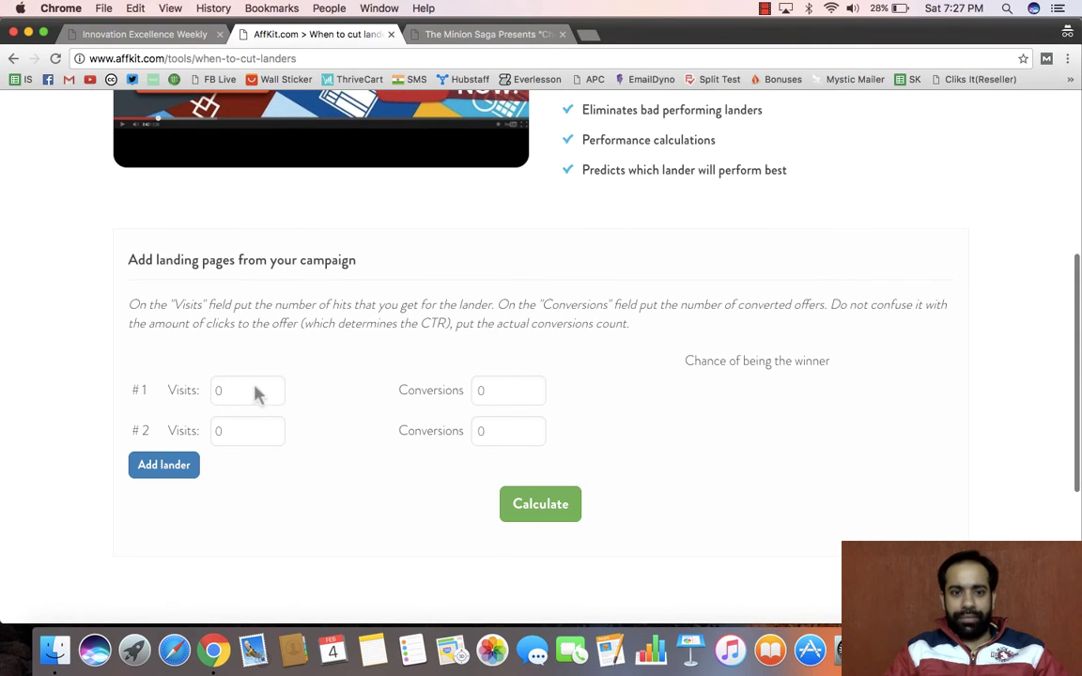
# Enter 2000 visits/40 conversions and 300 visits/5 conversions, then calculate the win chances
pyautogui.click(222, 393)
pyautogui.press('BackSpace')
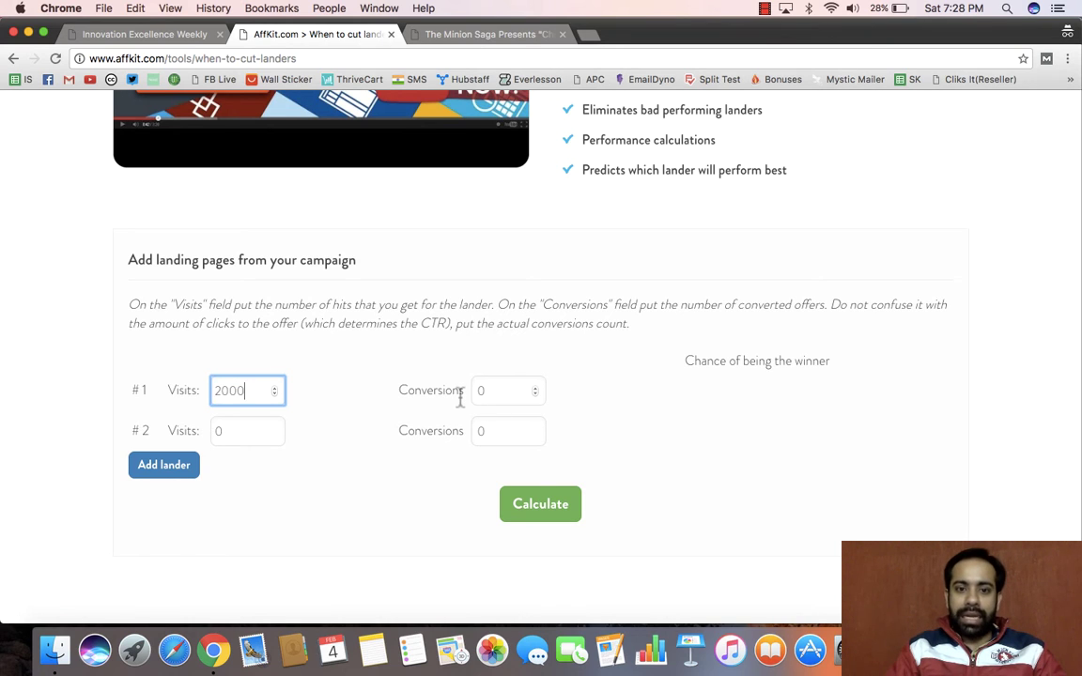
pyautogui.press('Tab')
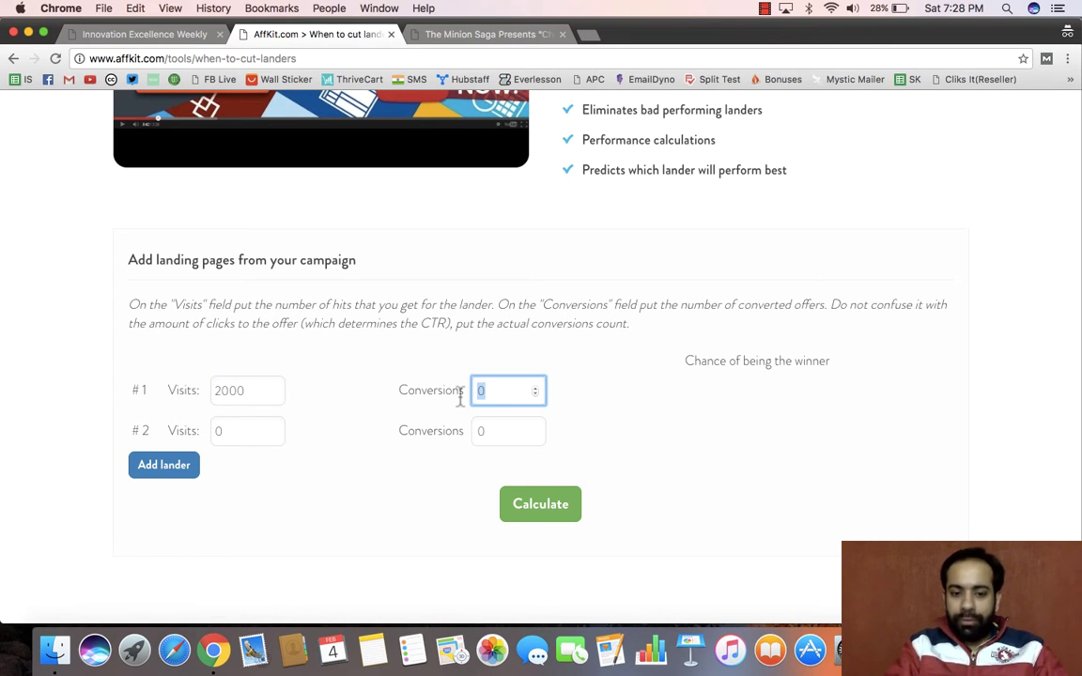
pyautogui.write('40')
pyautogui.press('Tab')
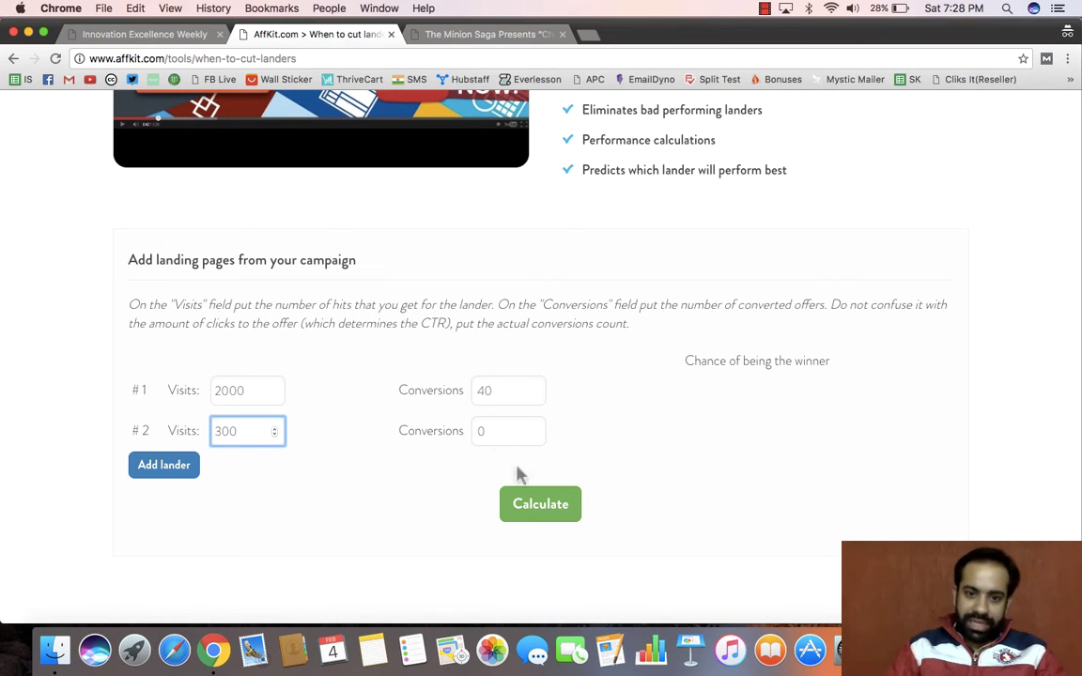
pyautogui.click(484, 434)
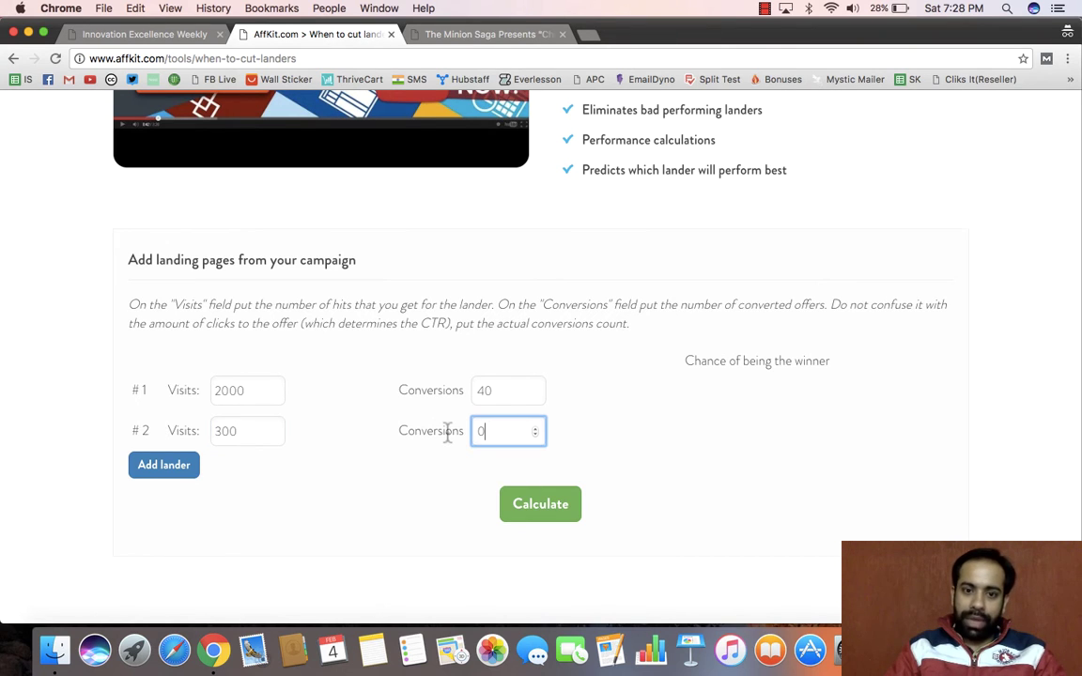
pyautogui.click(737, 460)
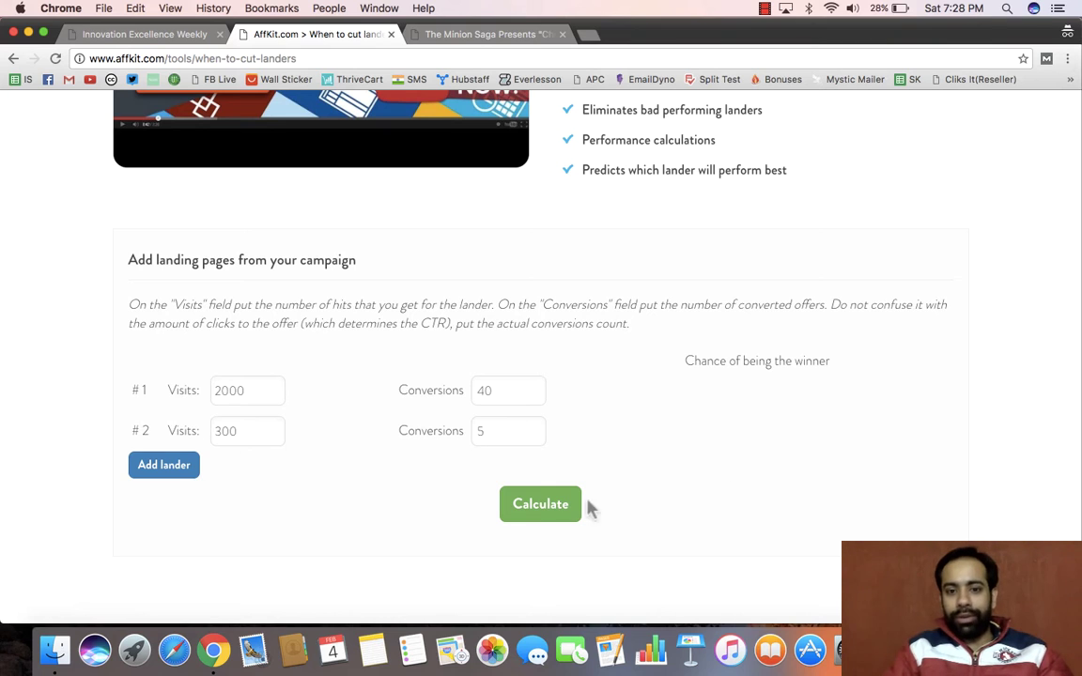
pyautogui.click(560, 508)
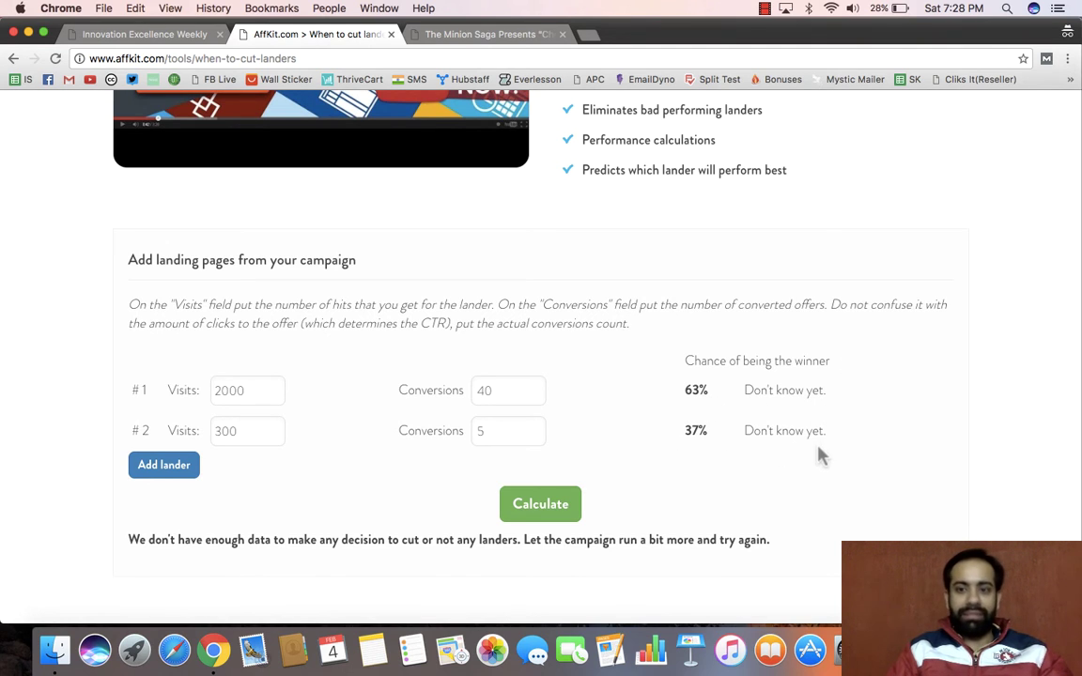
# Try 5000 visits for lander one and 600 visits/50 conversions for lander two, then recalculate
pyautogui.doubleClick(234, 393)
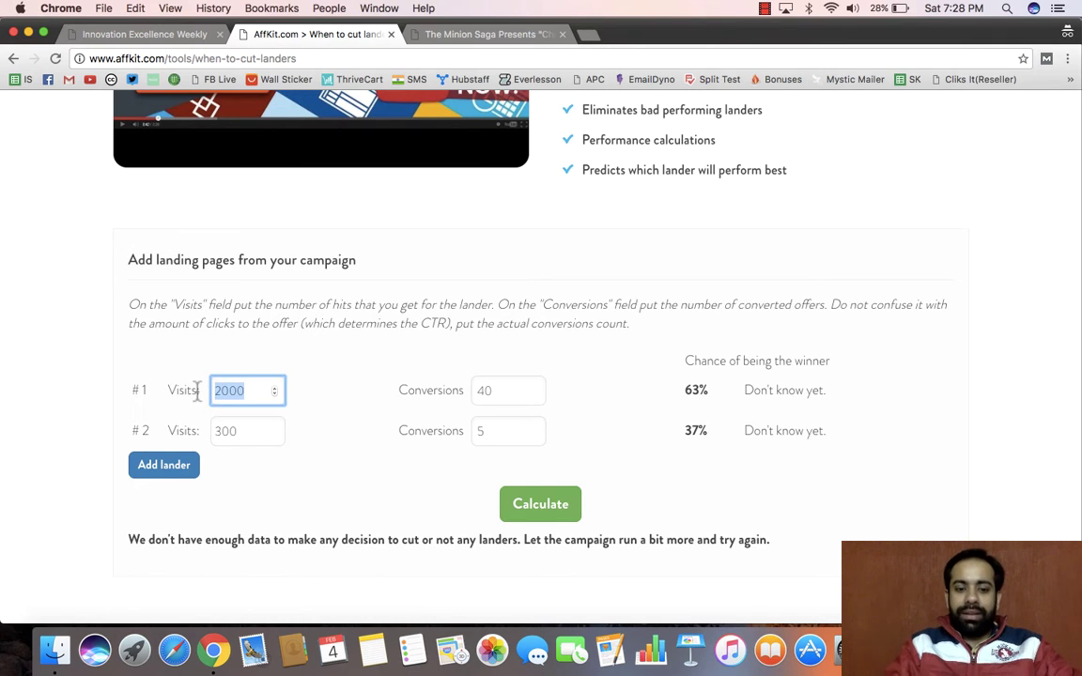
pyautogui.write('5000')
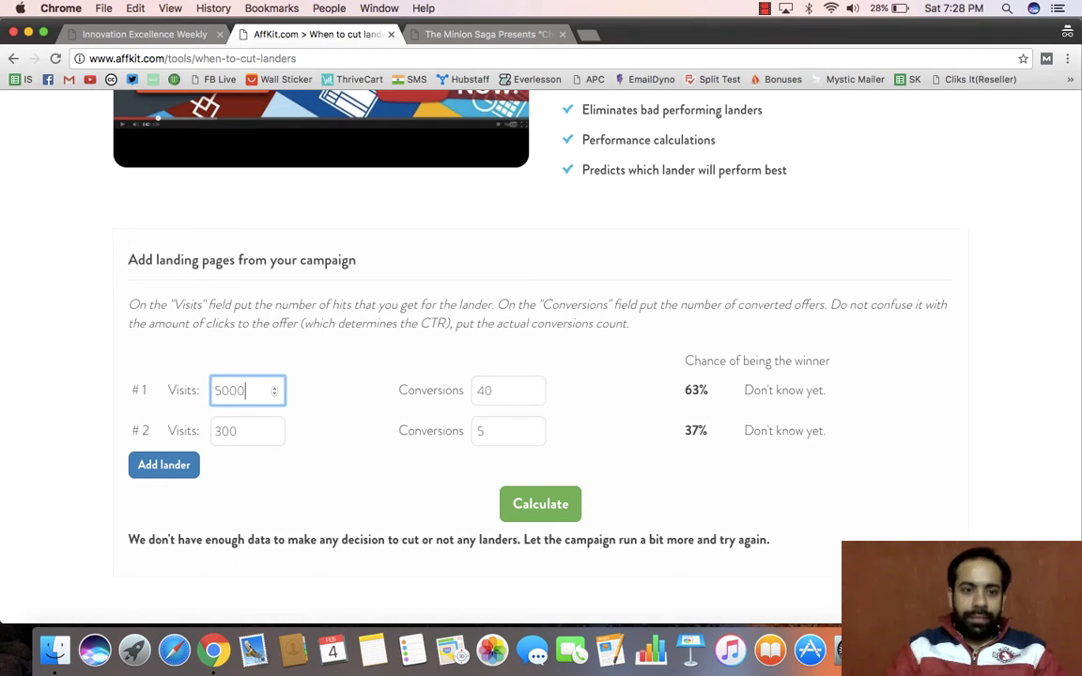
pyautogui.press('Tab')
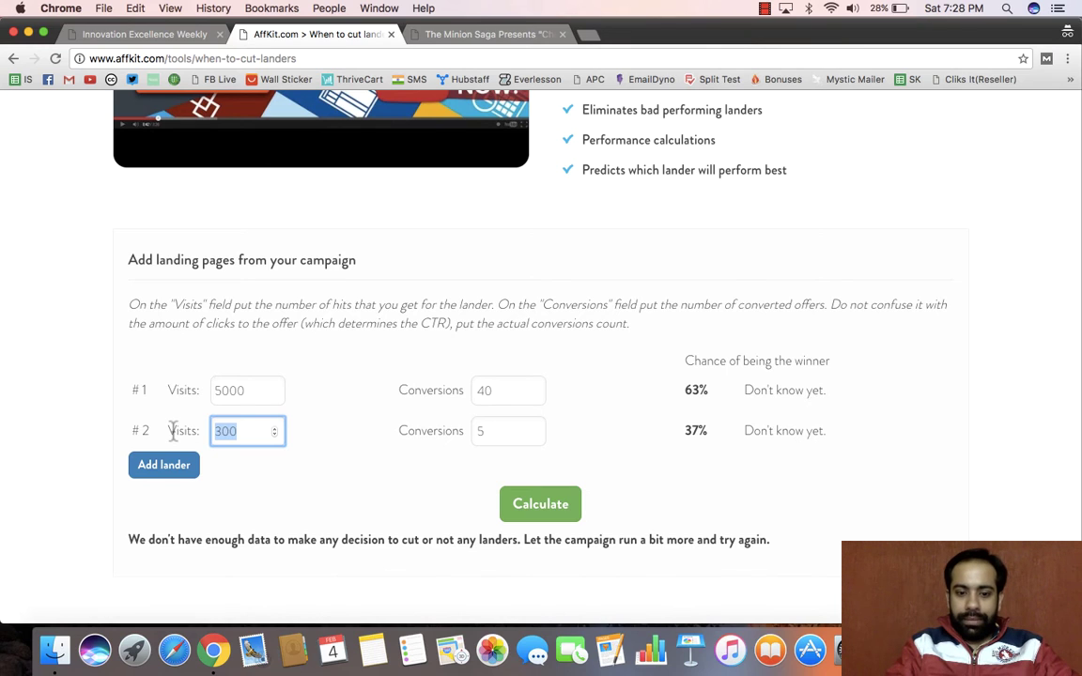
pyautogui.write('6000')
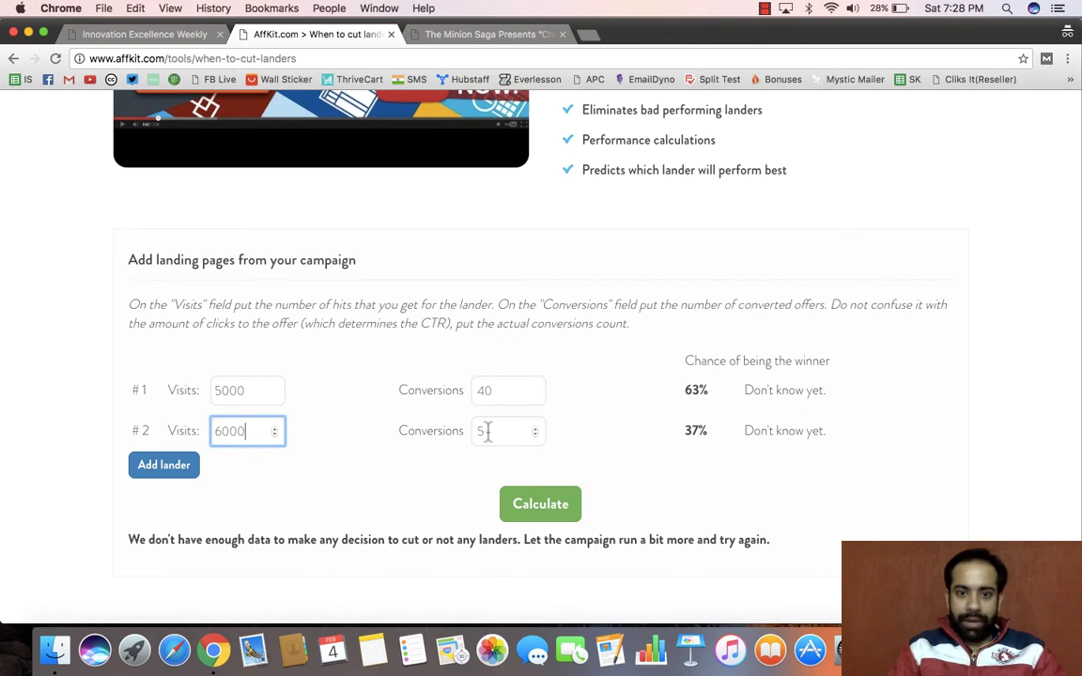
pyautogui.click(487, 431)
pyautogui.write('0')
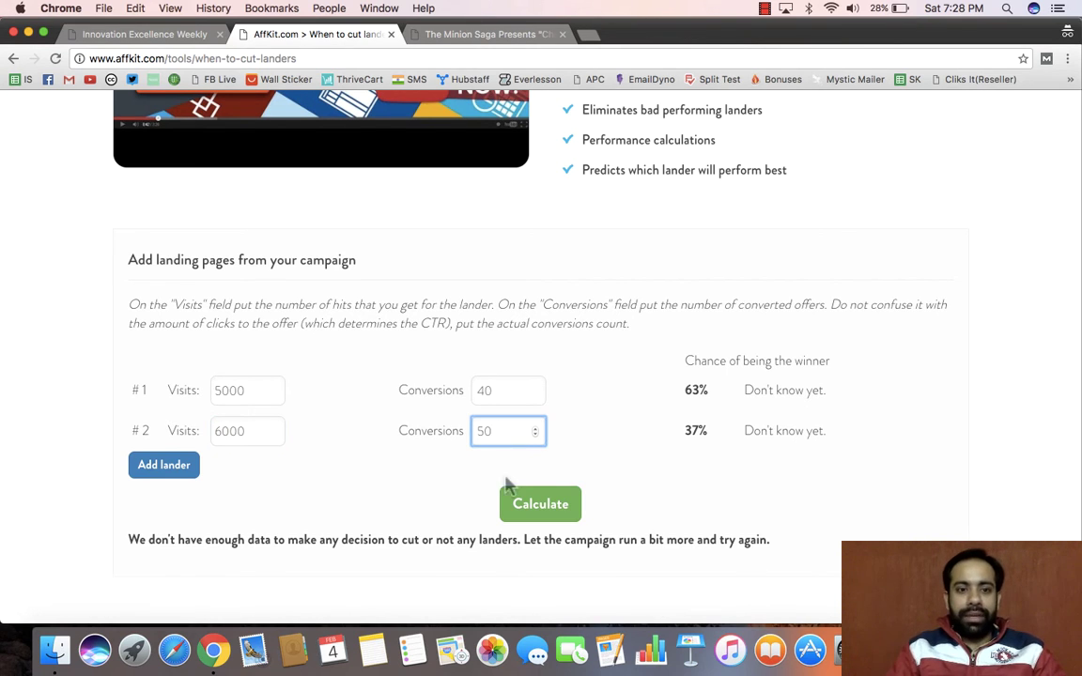
pyautogui.click(553, 513)
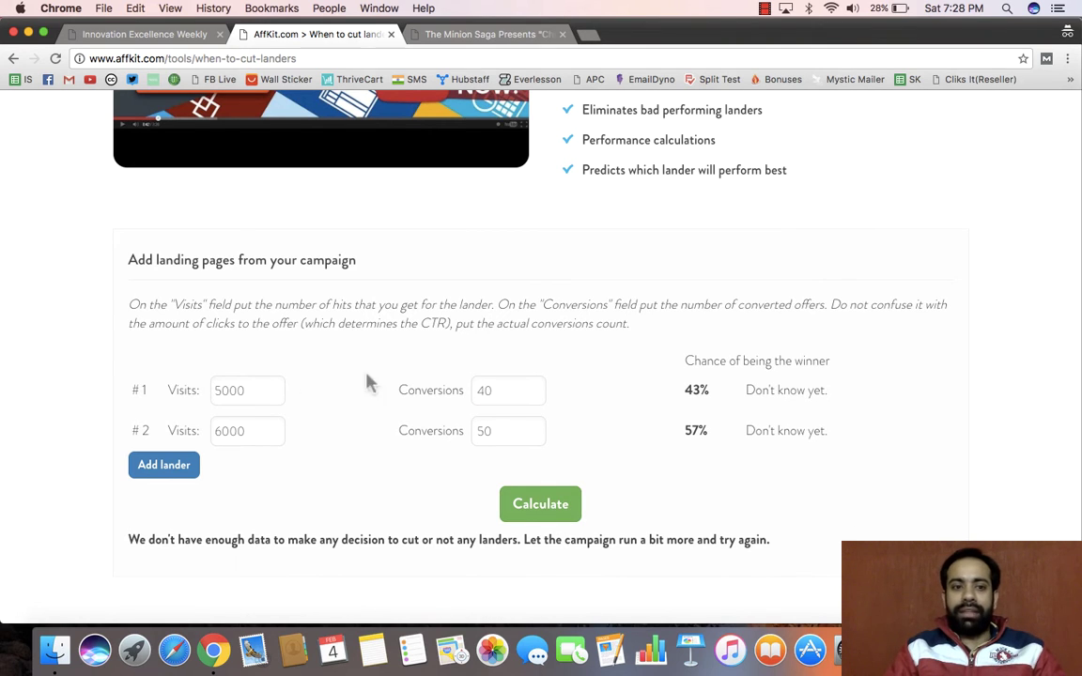
# Set both landers' visits to 10000 and recalculate, giving 15% versus 85%
pyautogui.doubleClick(212, 390)
pyautogui.write('10000')
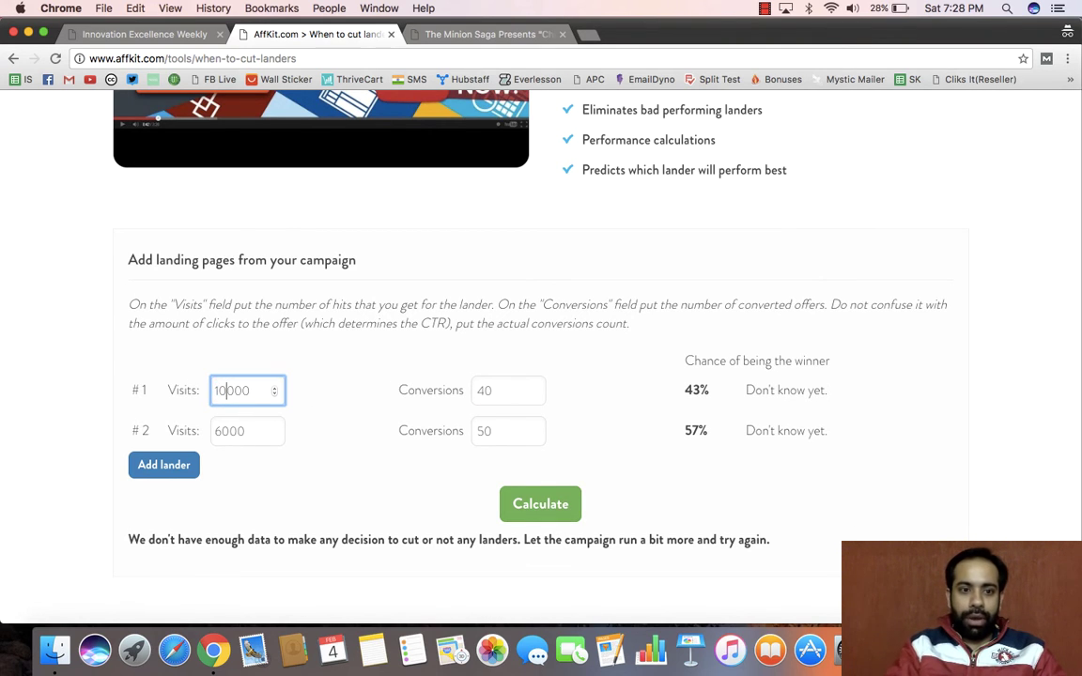
pyautogui.click(217, 432)
pyautogui.press('BackSpace')
pyautogui.write('1')
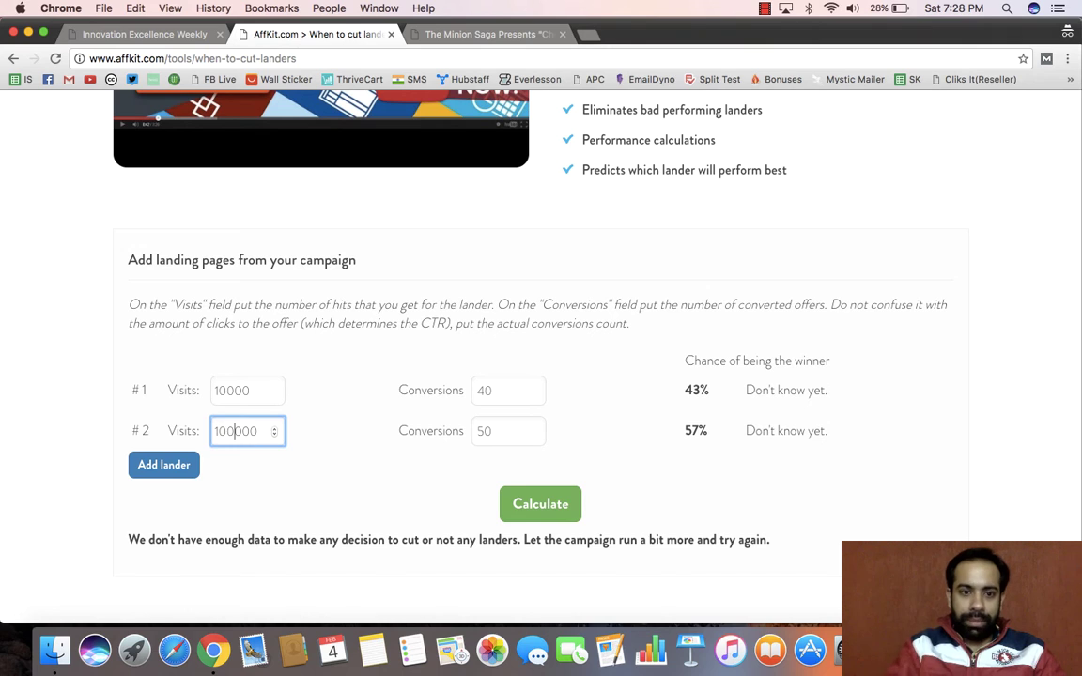
pyautogui.write('00')
pyautogui.press('BackSpace')
pyautogui.click(572, 502)
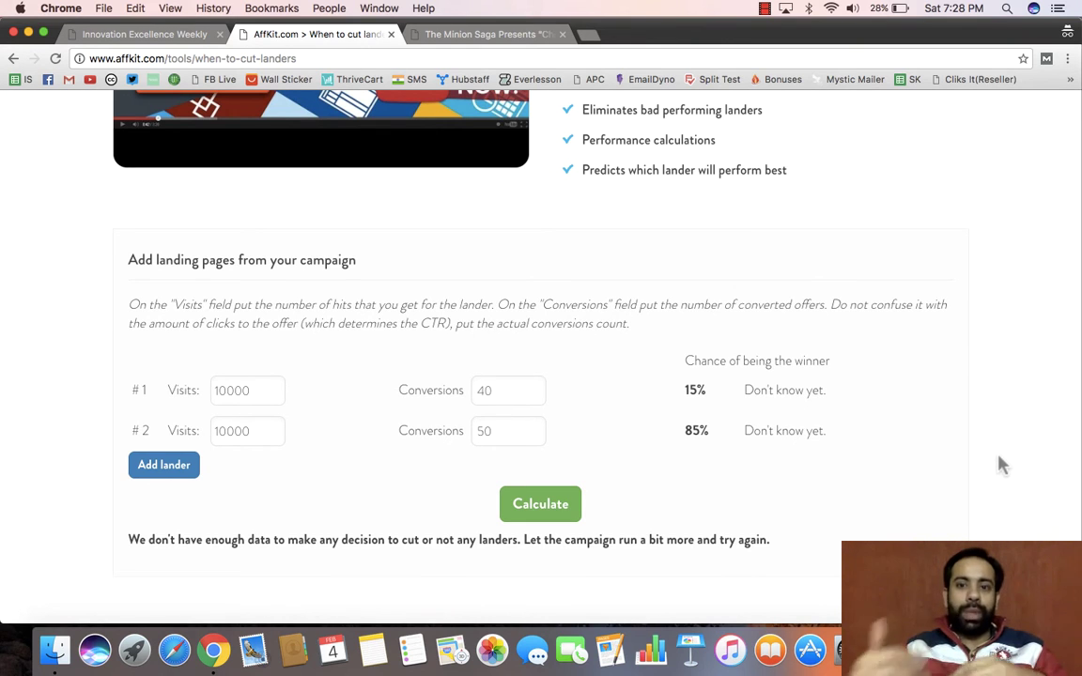
pyautogui.scroll(-1, 1001, 464)
pyautogui.scroll(-5, 999, 463)
pyautogui.scroll(10, 998, 461)
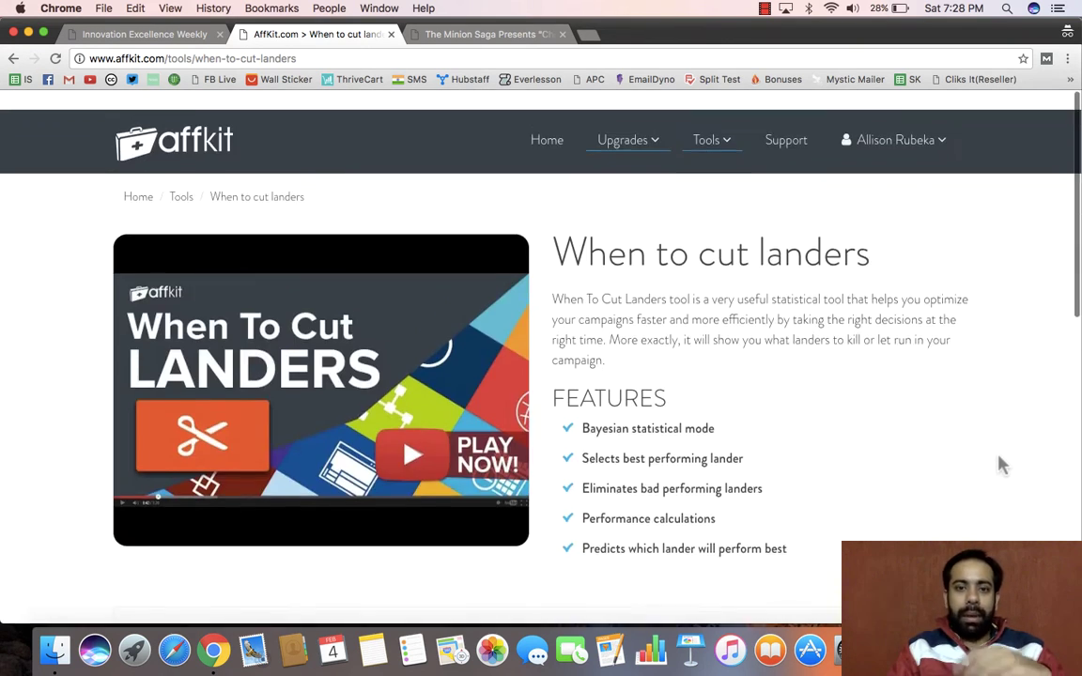
# Open the Break even calculator from Tools and scroll through its campaign details form
pyautogui.scroll(-5, 998, 461)
pyautogui.scroll(3, 986, 462)
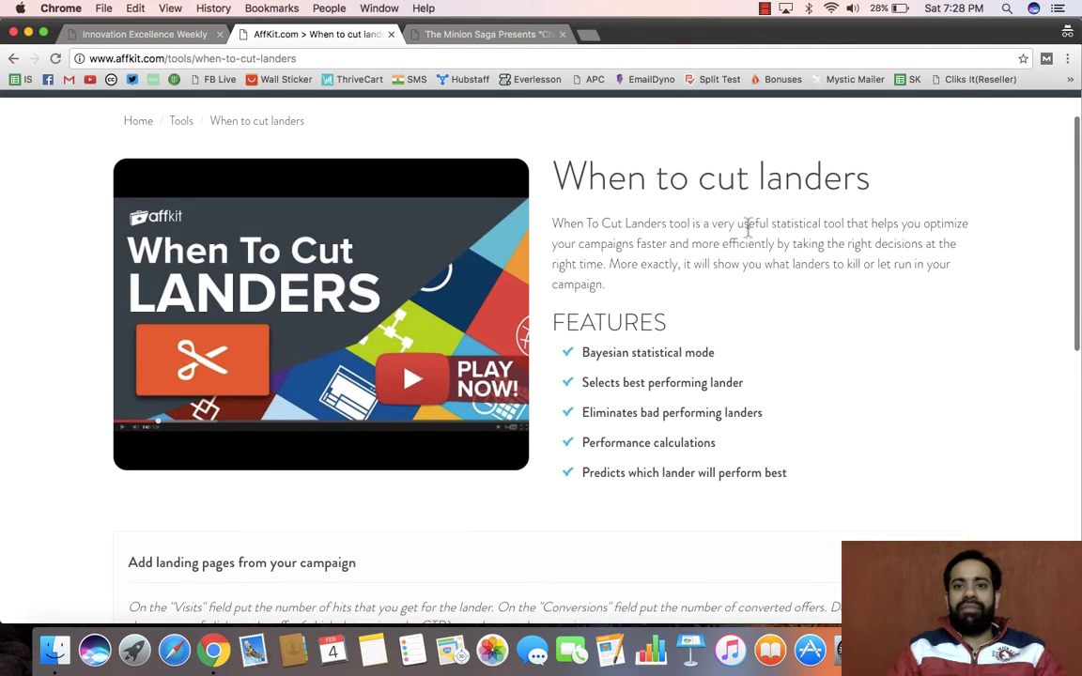
pyautogui.scroll(2, 742, 188)
pyautogui.click(711, 120)
pyautogui.scroll(-3, 702, 431)
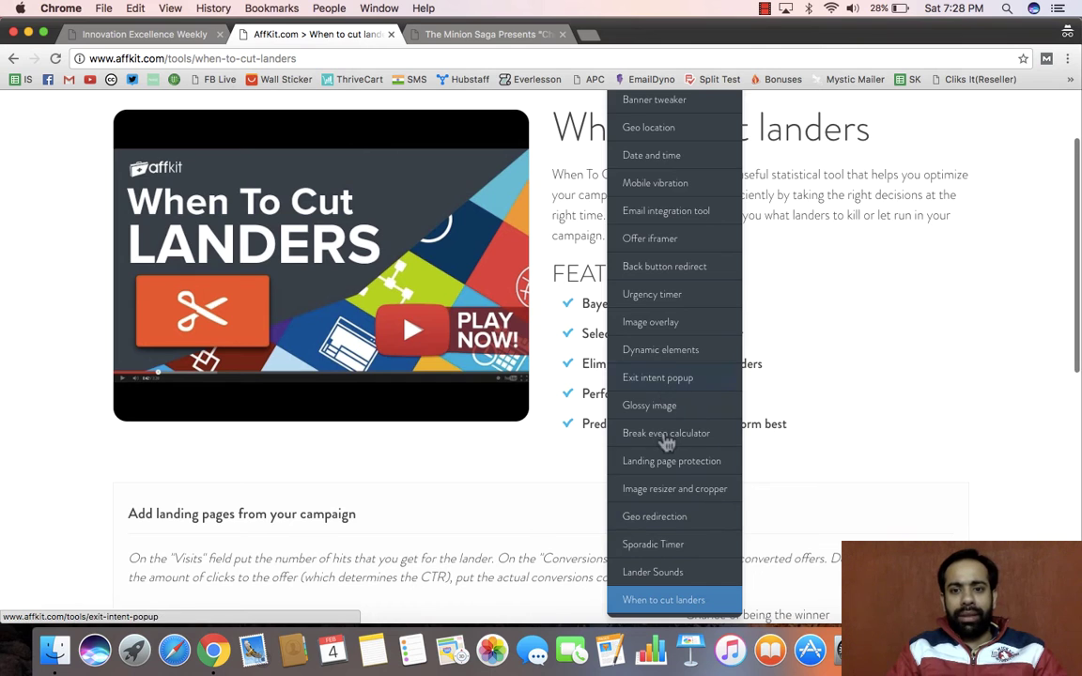
pyautogui.click(667, 433)
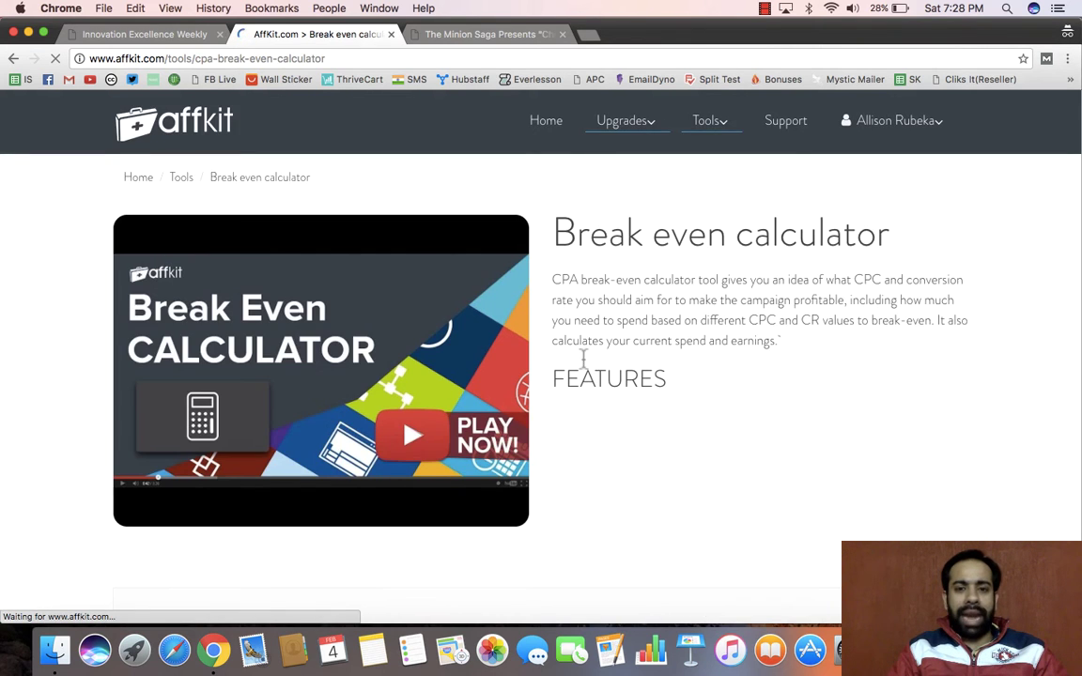
pyautogui.scroll(-10, 583, 360)
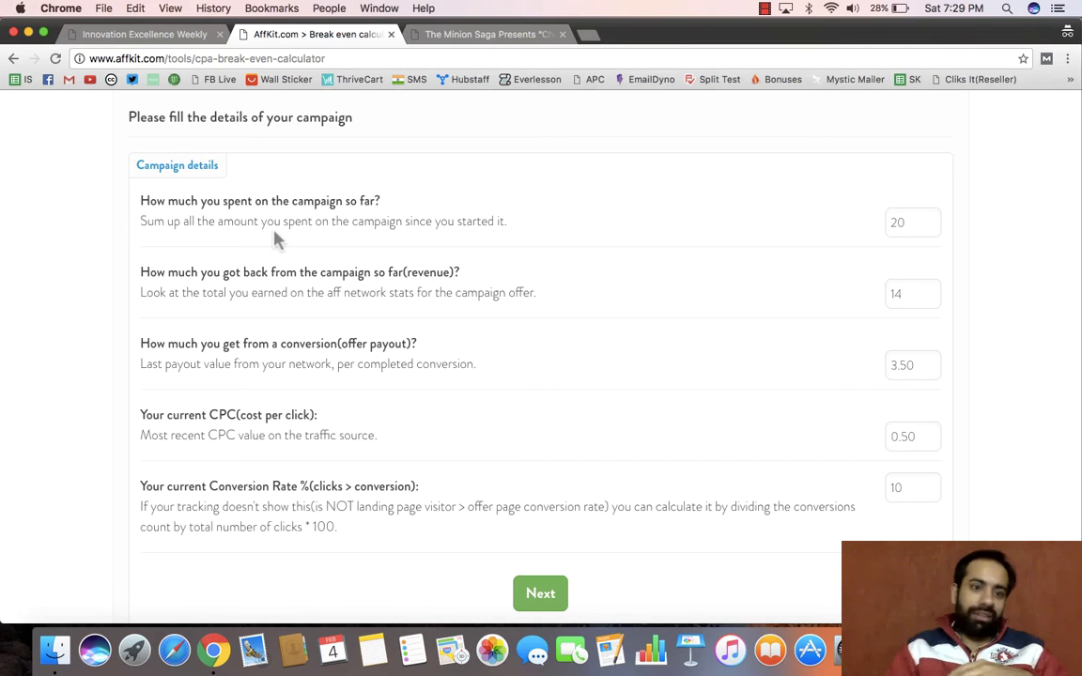
pyautogui.scroll(-3, 340, 291)
pyautogui.scroll(3, 339, 287)
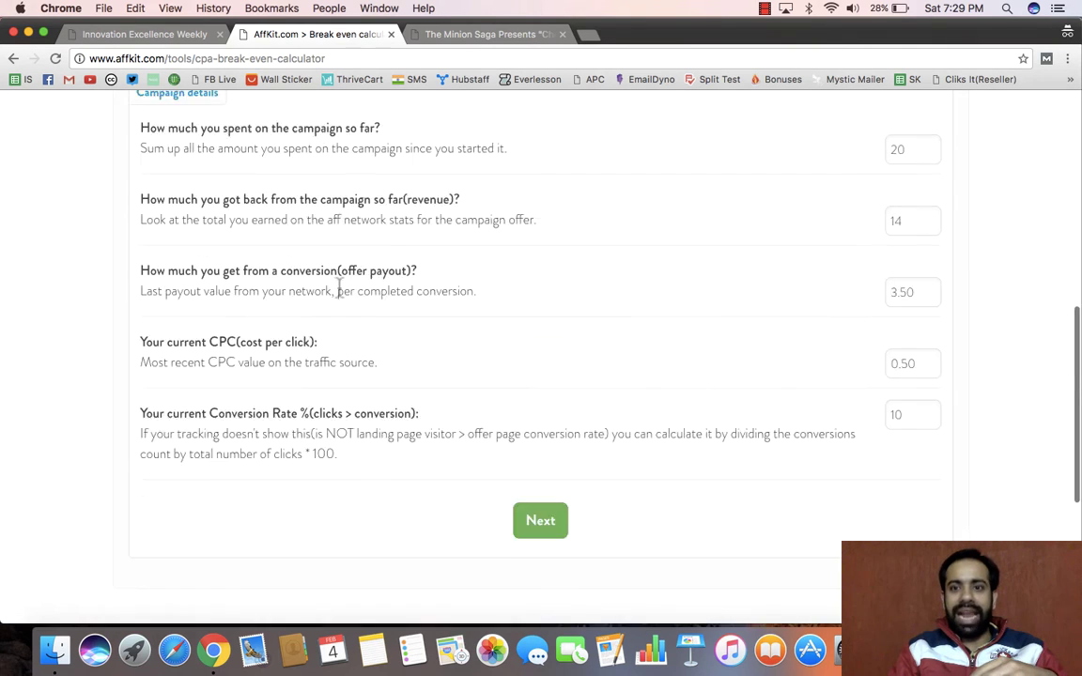
pyautogui.scroll(10, 339, 291)
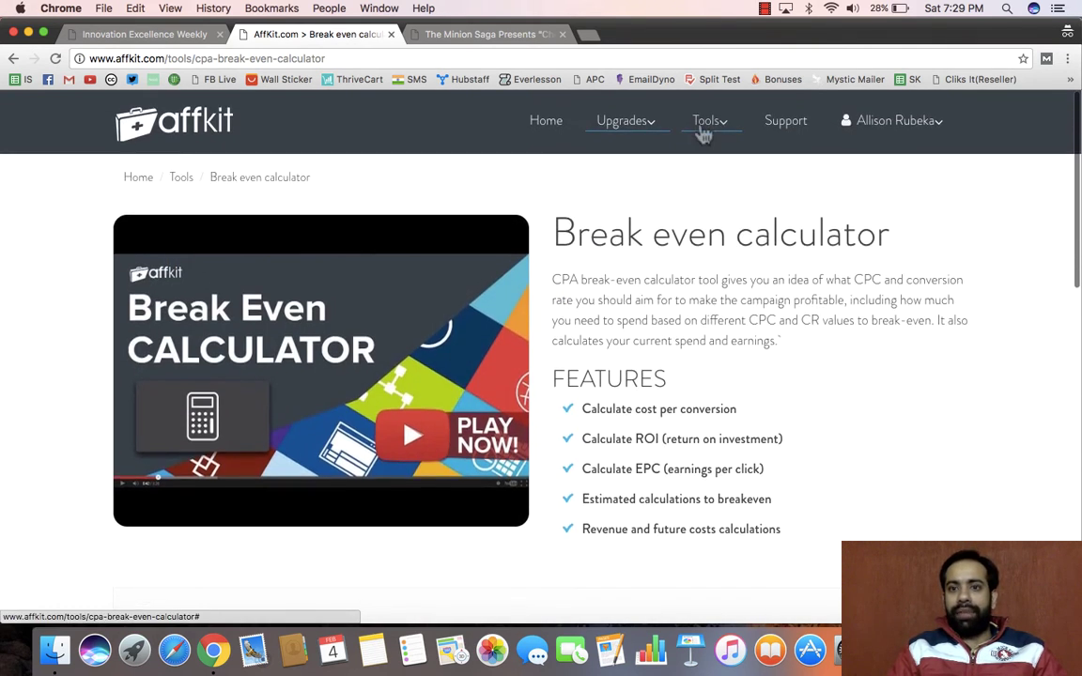
pyautogui.click(706, 122)
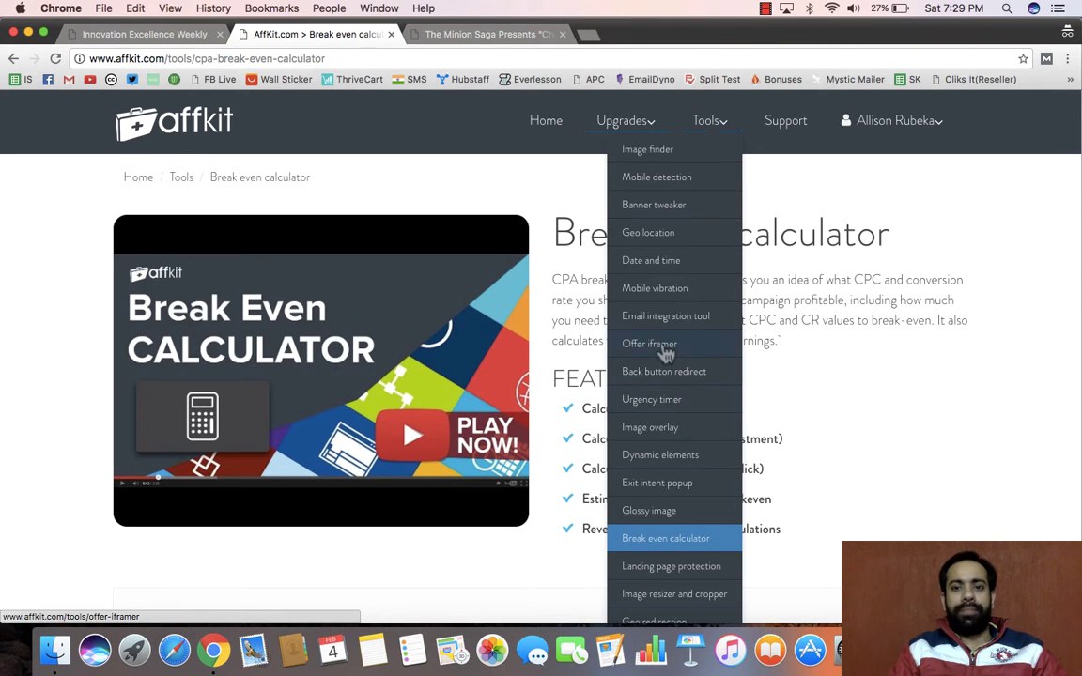
# Open Offer iframer, focus its affiliate link and page title fields, then start a new tab
pyautogui.click(666, 345)
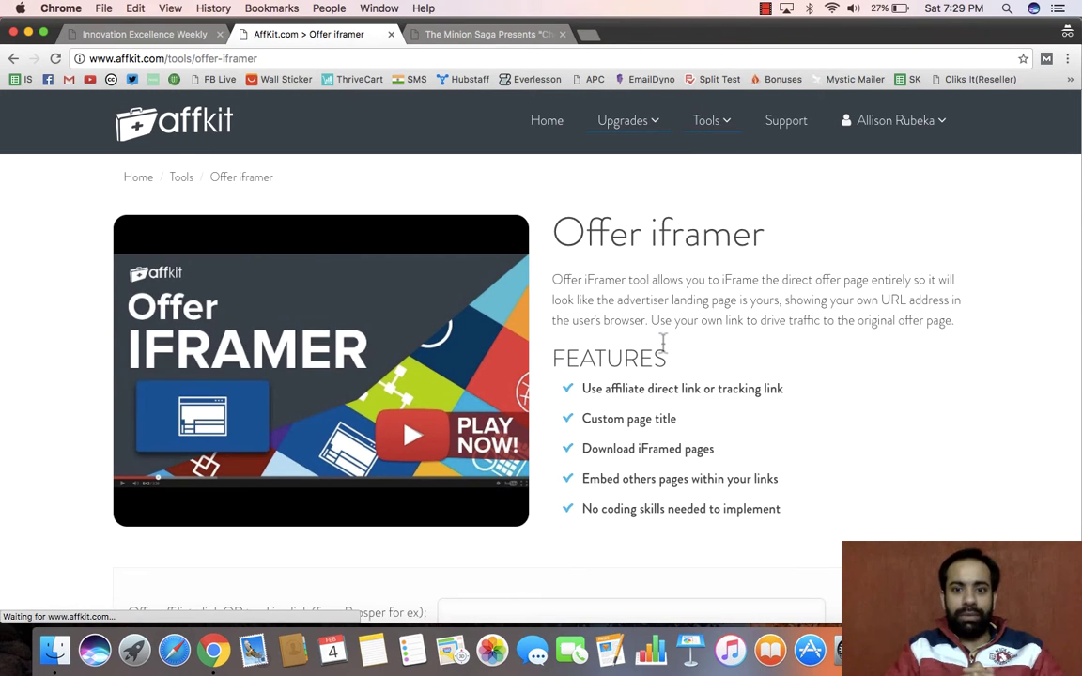
pyautogui.scroll(-5, 663, 343)
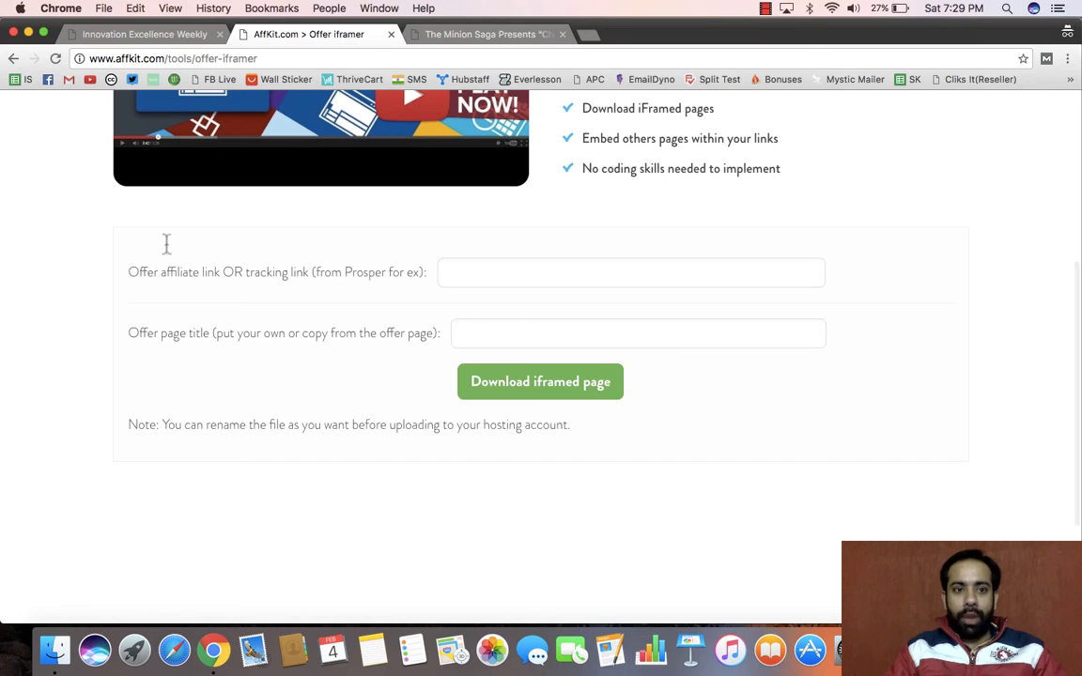
pyautogui.moveTo(153, 271); pyautogui.dragTo(233, 272)
pyautogui.moveTo(489, 271); pyautogui.dragTo(566, 280)
pyautogui.click(566, 280)
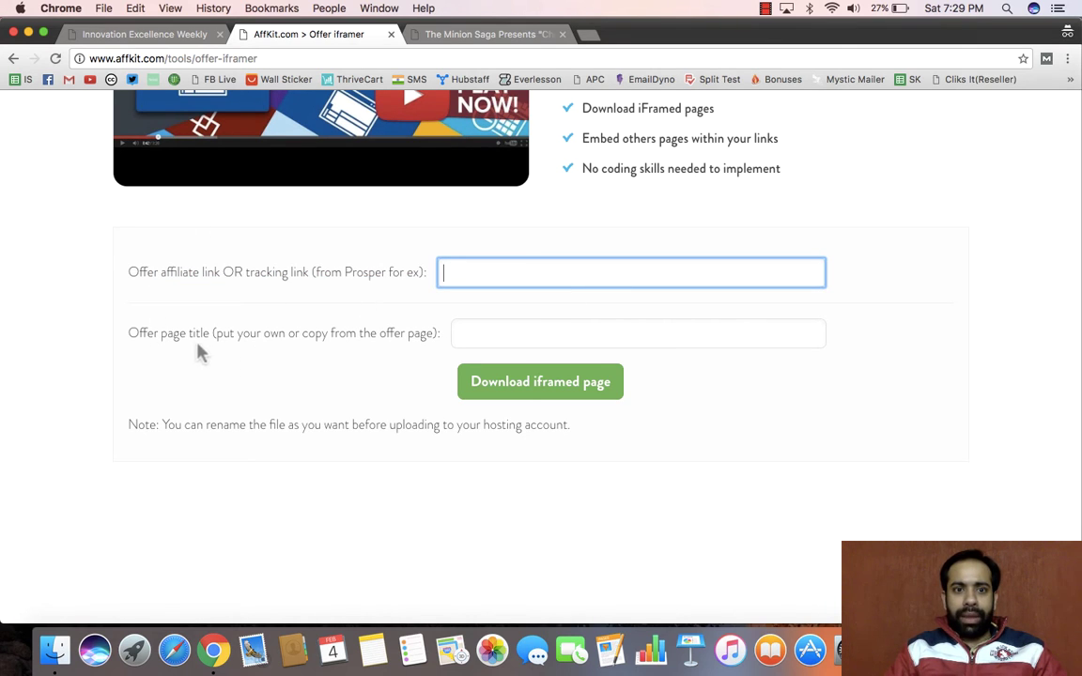
pyautogui.moveTo(139, 333); pyautogui.dragTo(573, 339)
pyautogui.click(573, 338)
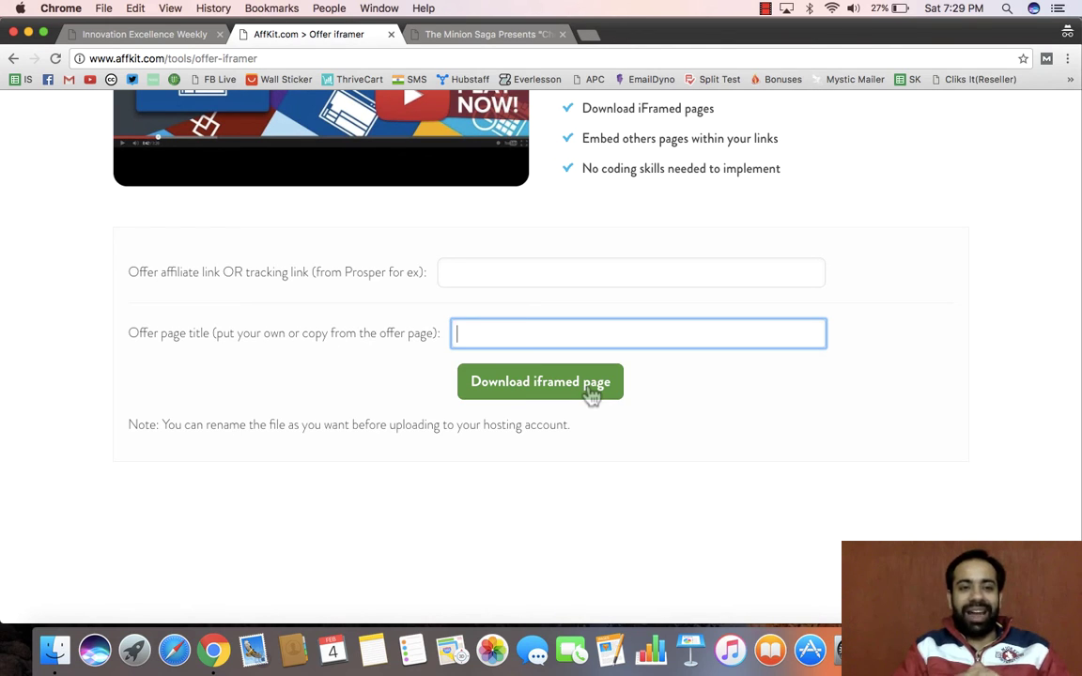
pyautogui.click(589, 36)
pyautogui.write('affli')
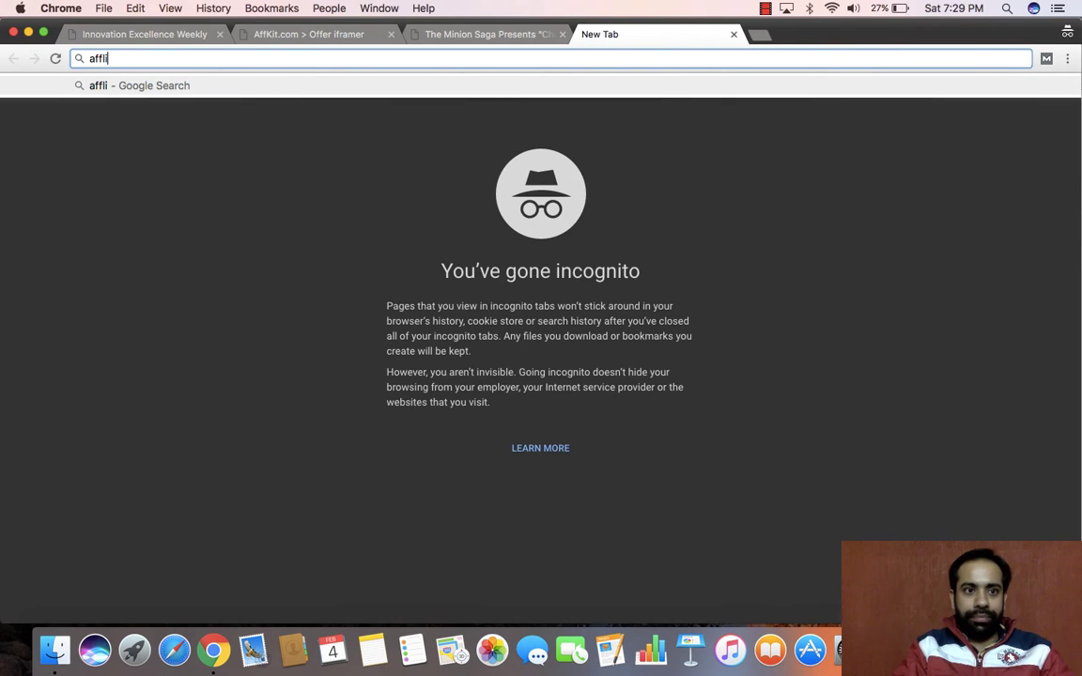
pyautogui.press('BackSpace')
pyautogui.write('l')
pyautogui.press('BackSpace')
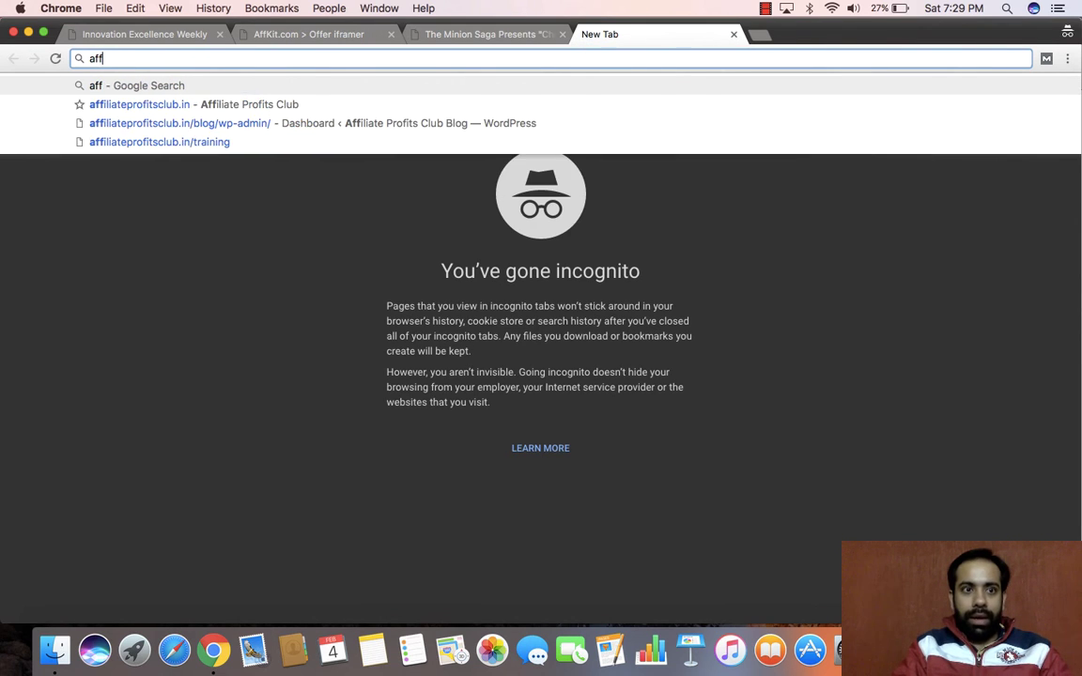
pyautogui.write('kiu')
pyautogui.press('BackSpace')
pyautogui.write('t')
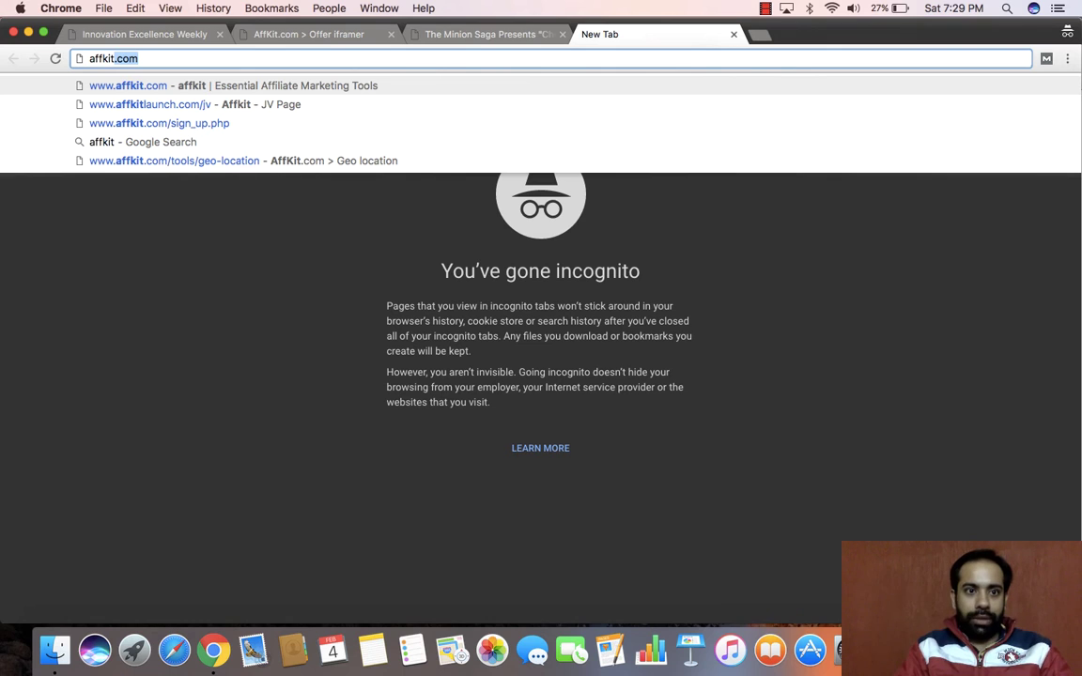
pyautogui.press('Down')
pyautogui.press('BackSpace')
pyautogui.press('BackSpace')
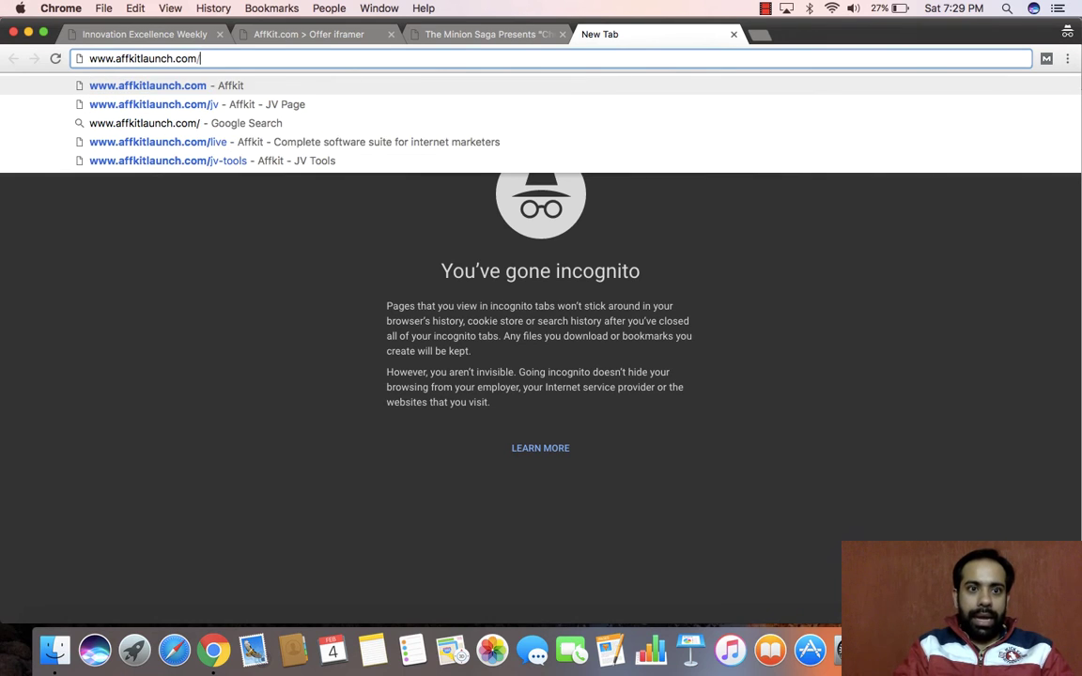
pyautogui.press('Return')
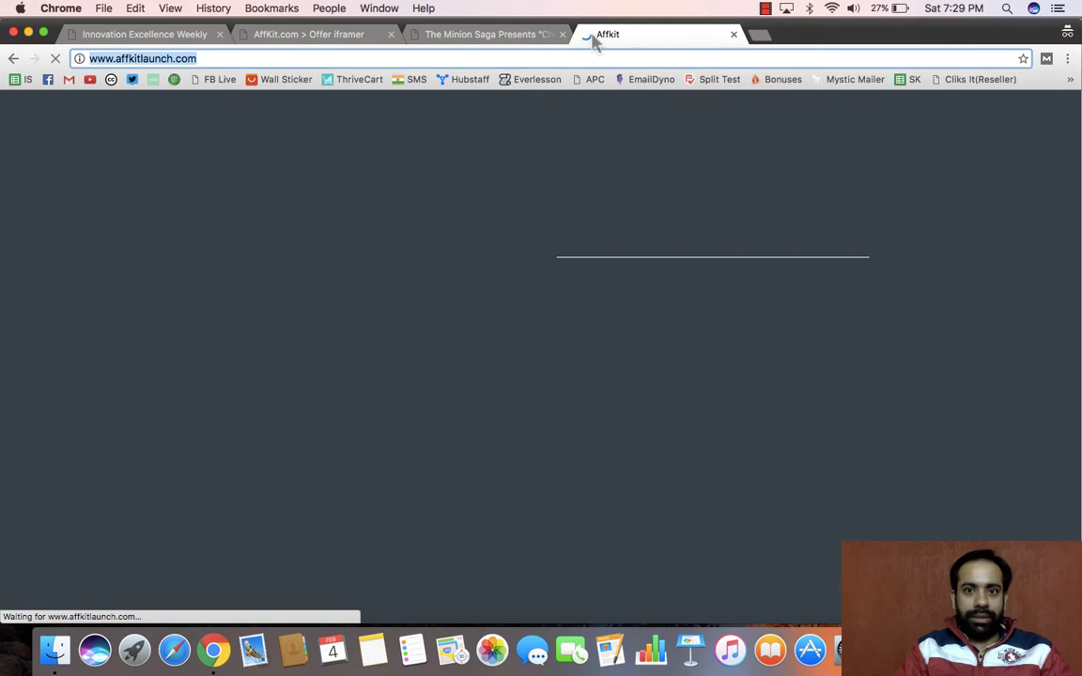
pyautogui.press('super+w')
pyautogui.click(338, 39)
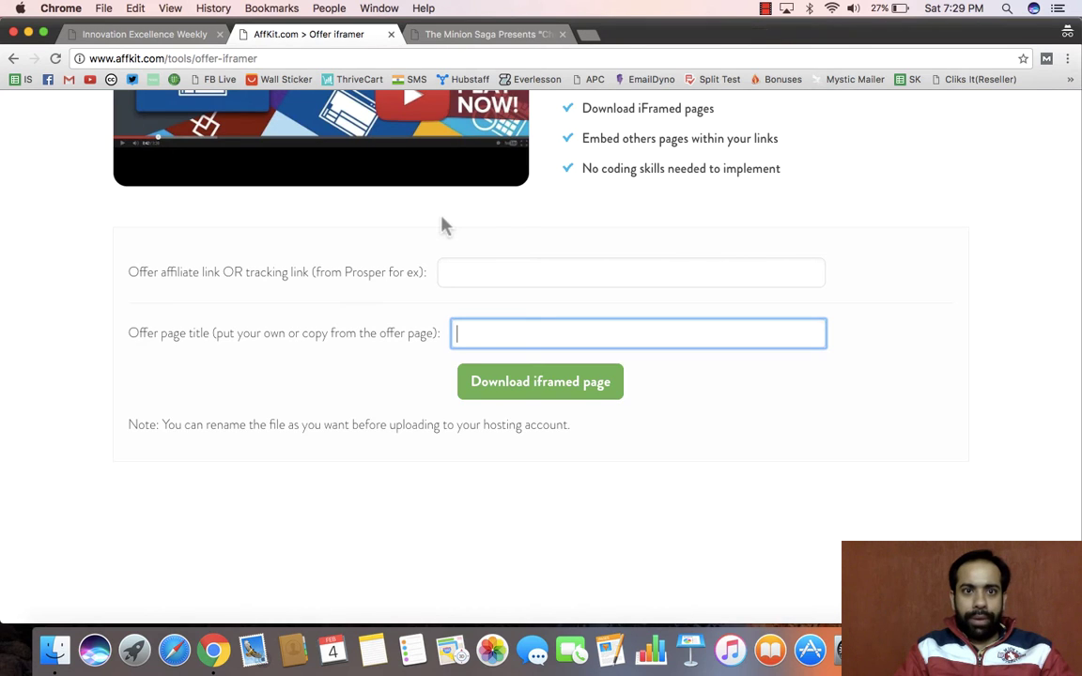
pyautogui.click(468, 280)
pyautogui.write('http://www.affkitlaunch.com/')
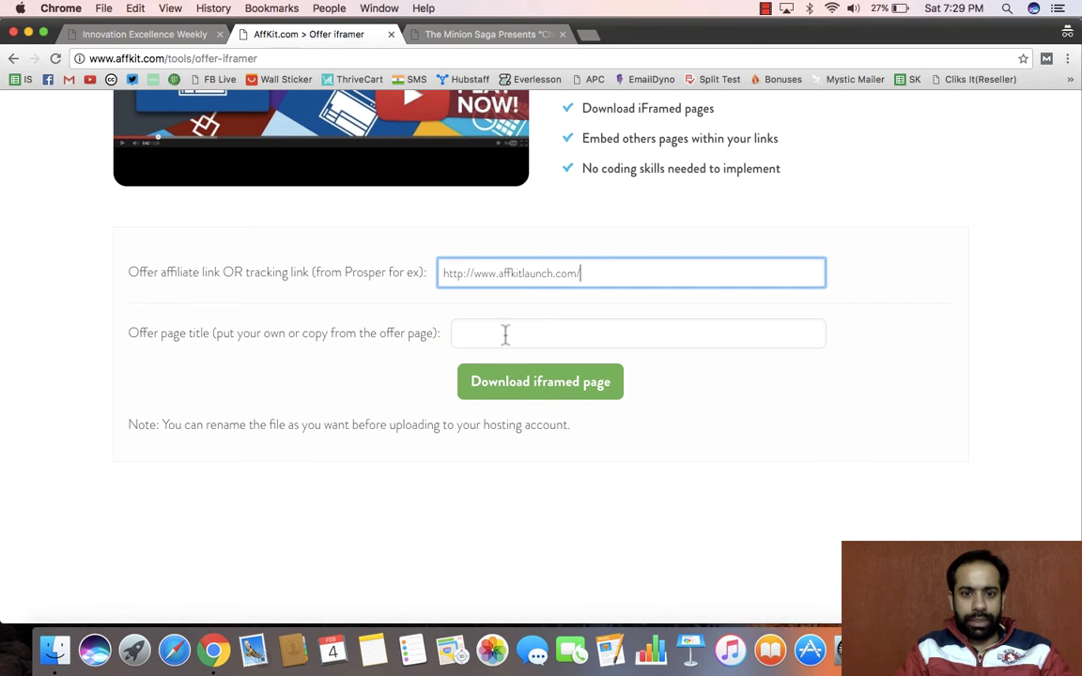
pyautogui.click(506, 335)
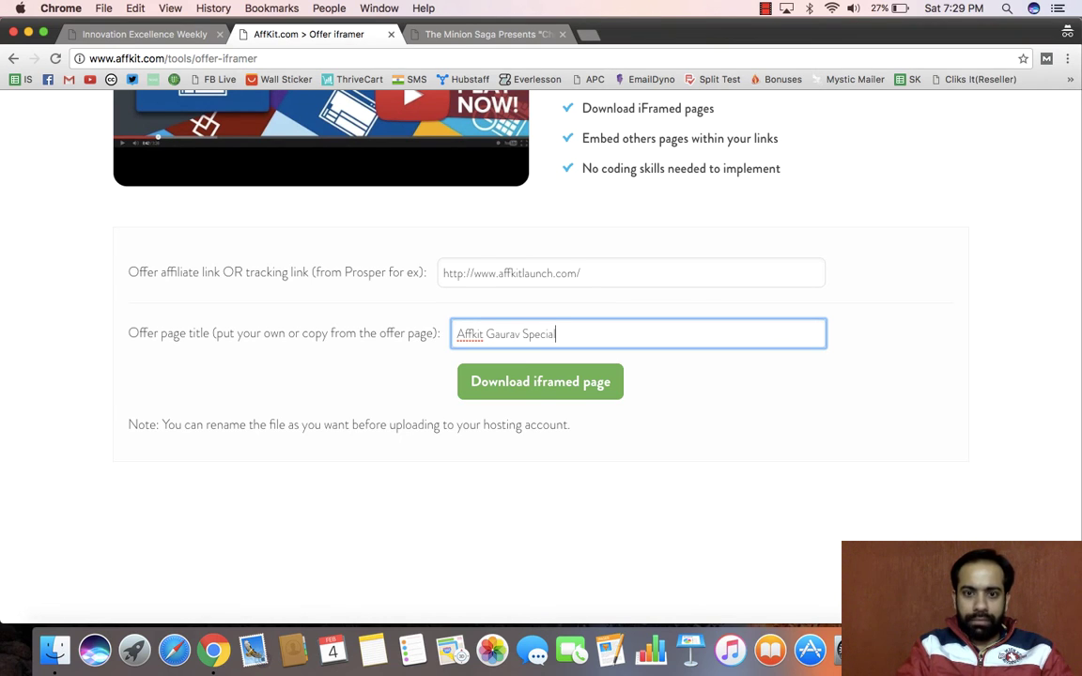
pyautogui.write('Affkit Gaurav Special Offer')
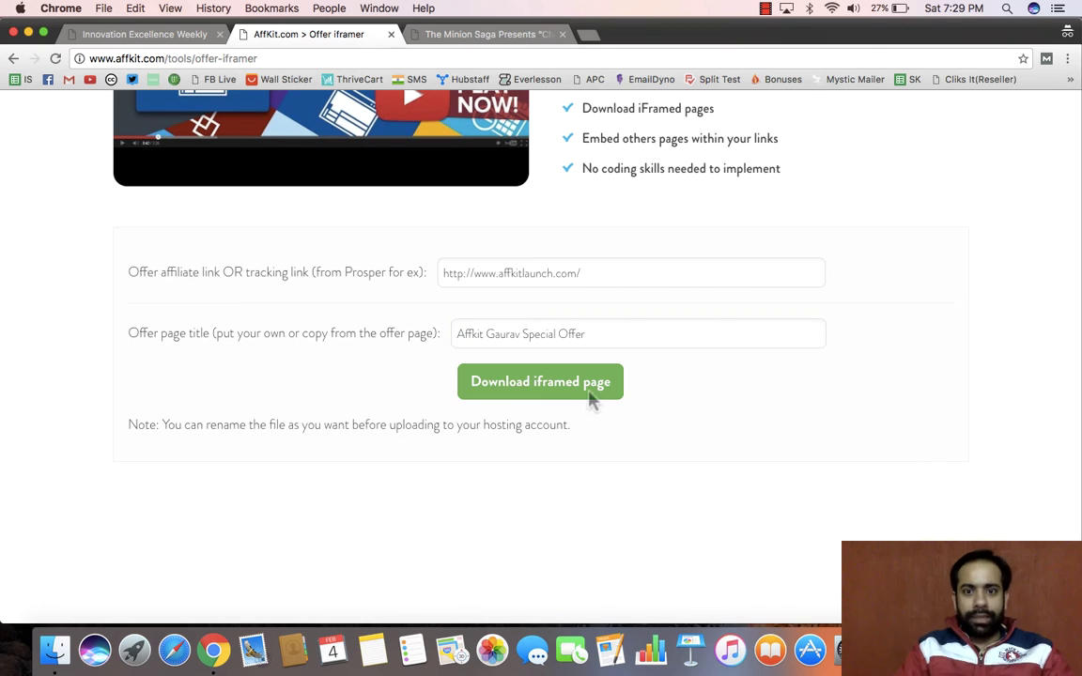
pyautogui.click(590, 399)
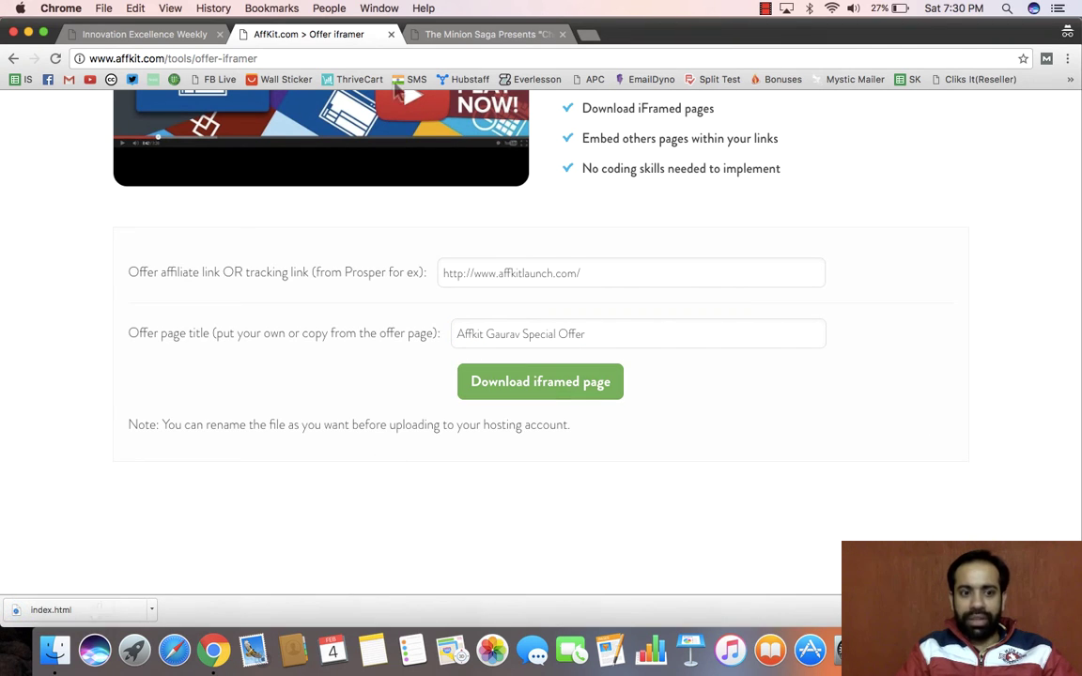
# Log in to gauravmadaan.com/cpanel with the saved credentials and open File Manager at public_html
pyautogui.click(588, 35)
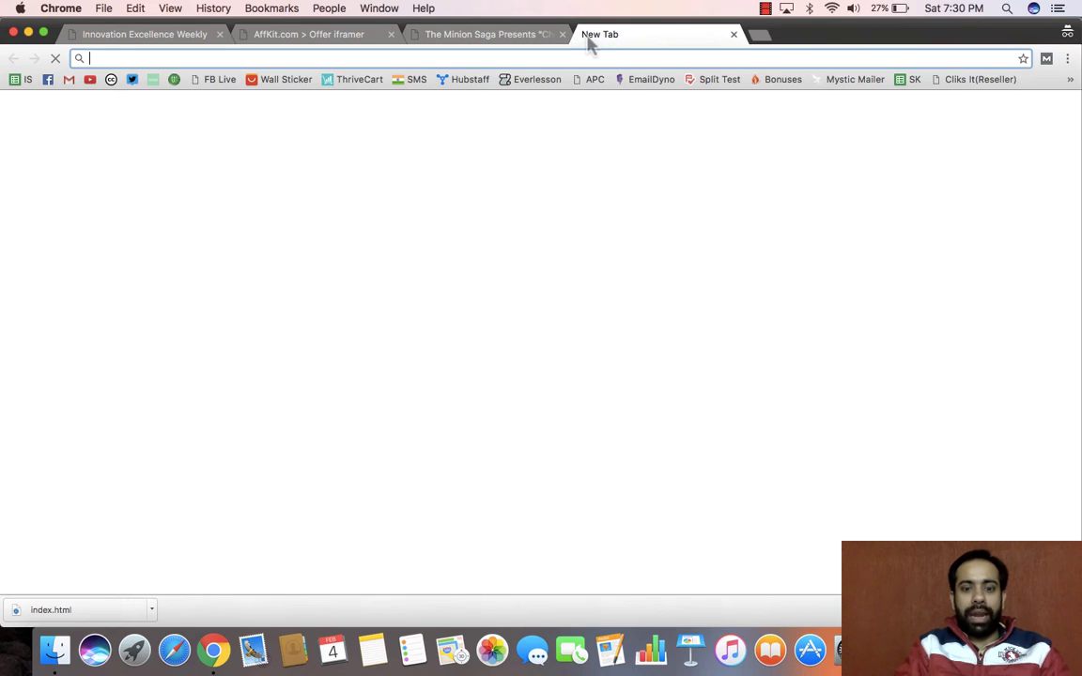
pyautogui.write('gauravmadaan.com')
pyautogui.press('Down')
pyautogui.press('Down')
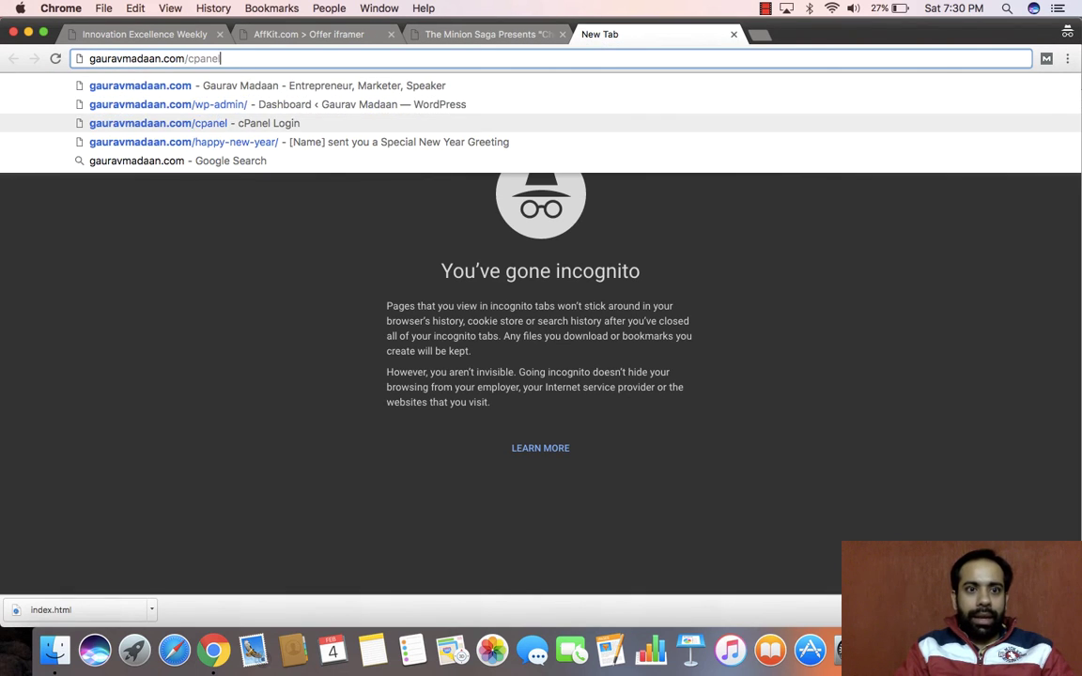
pyautogui.press('Return')
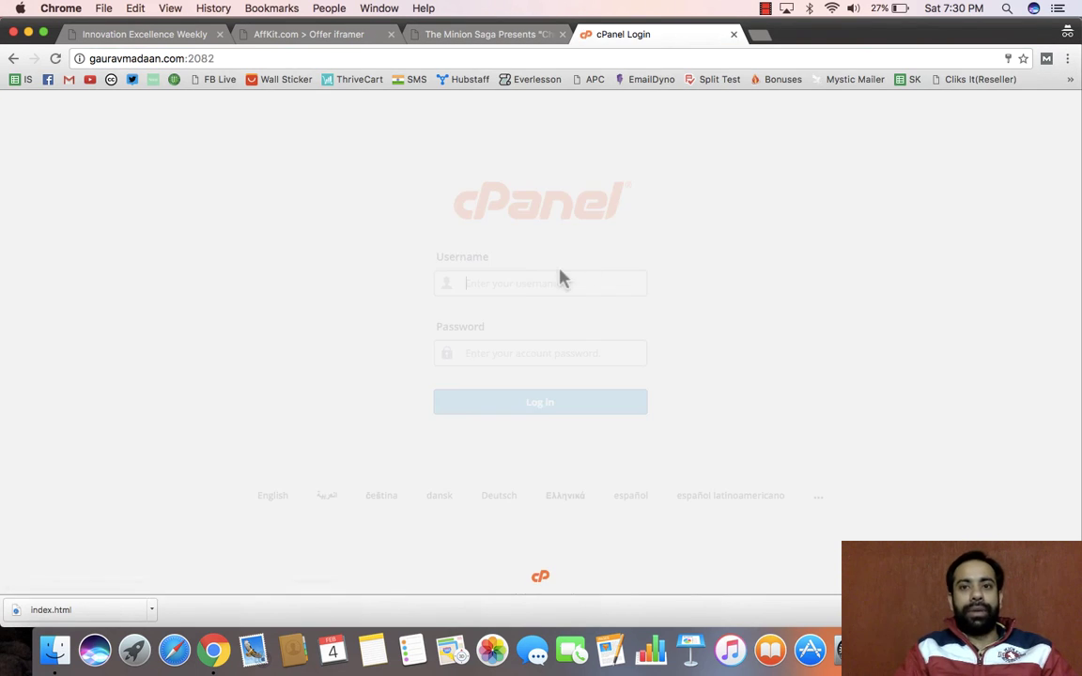
pyautogui.click(525, 291)
pyautogui.click(525, 301)
pyautogui.click(497, 396)
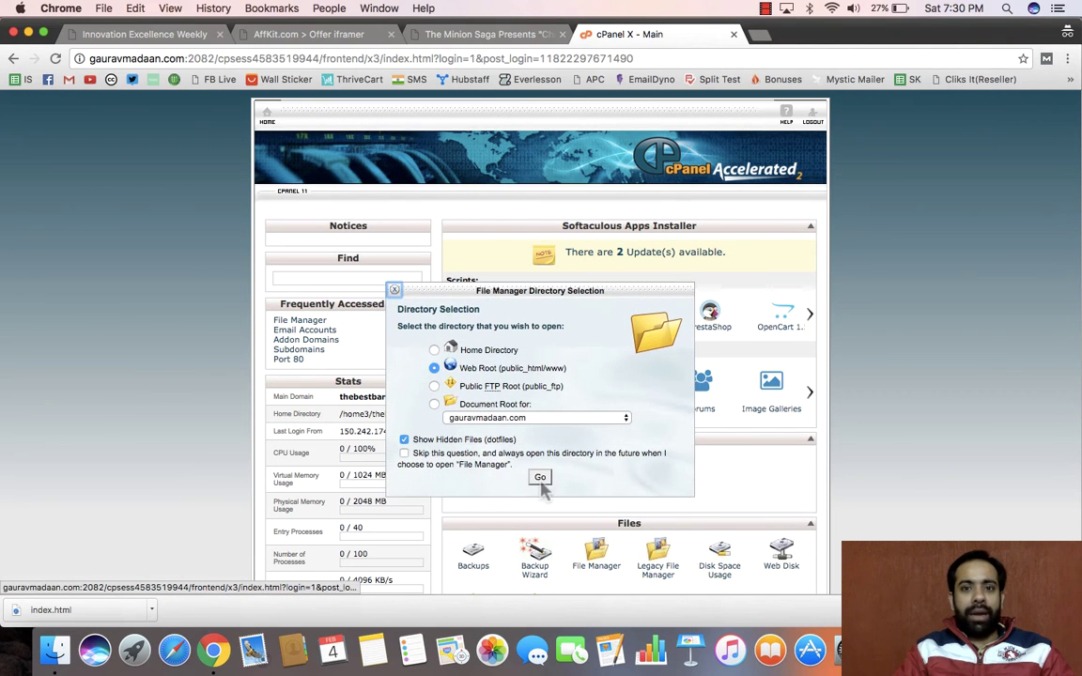
pyautogui.press('Return')
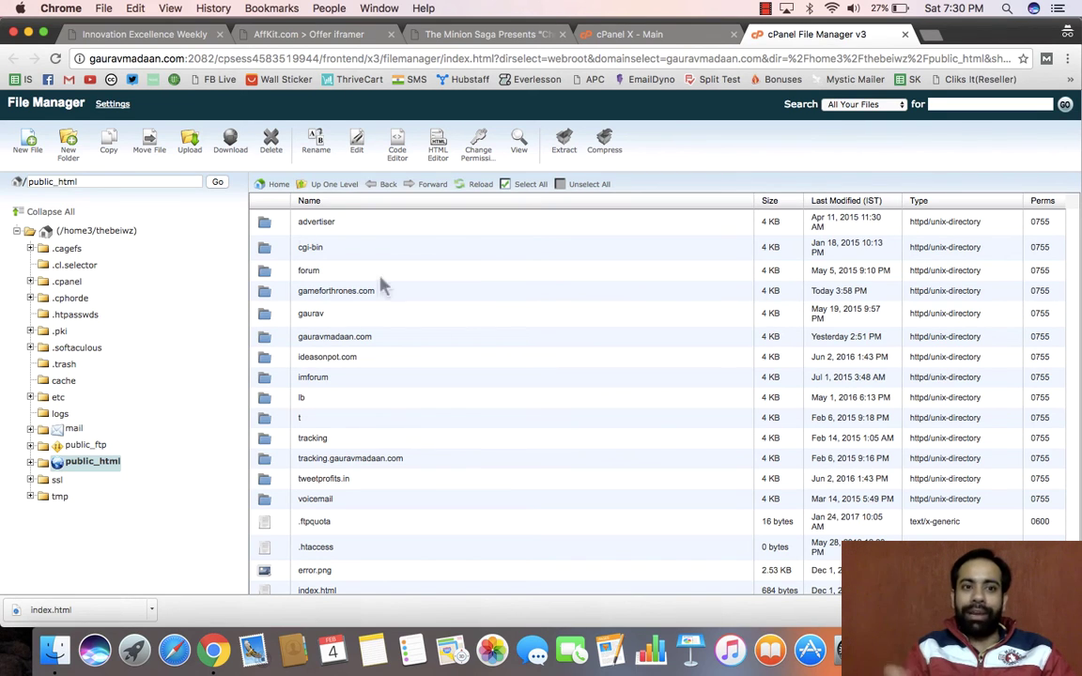
# Inside the gauravmadaan.com folder, create a new folder and rename it affkit
pyautogui.doubleClick(390, 340)
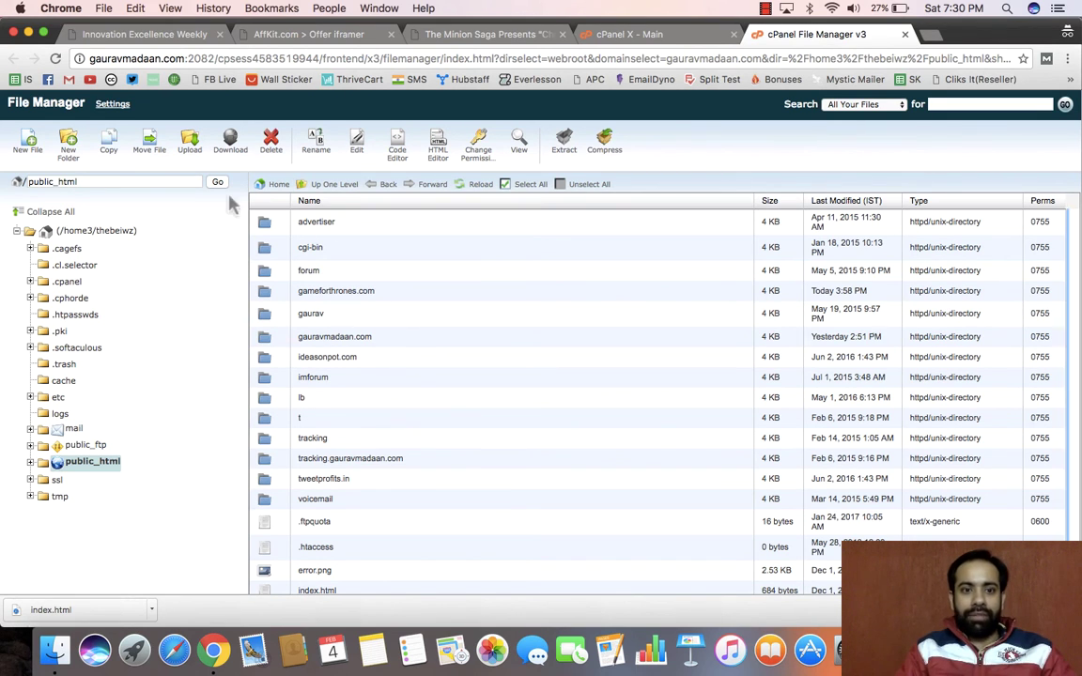
pyautogui.click(190, 141)
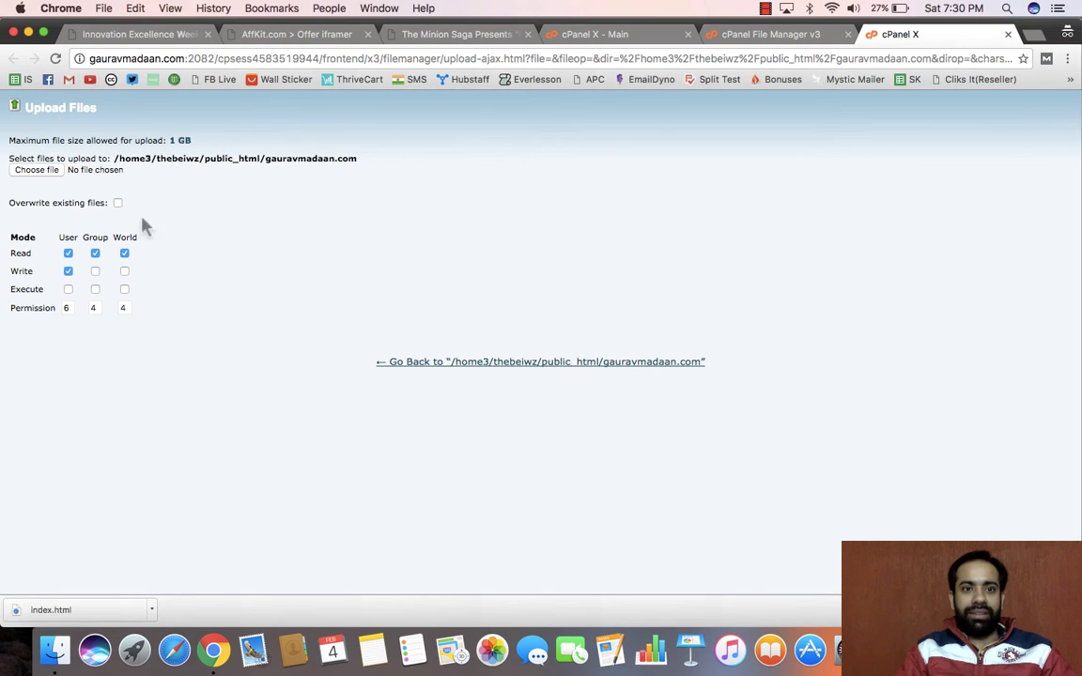
pyautogui.press('super+w')
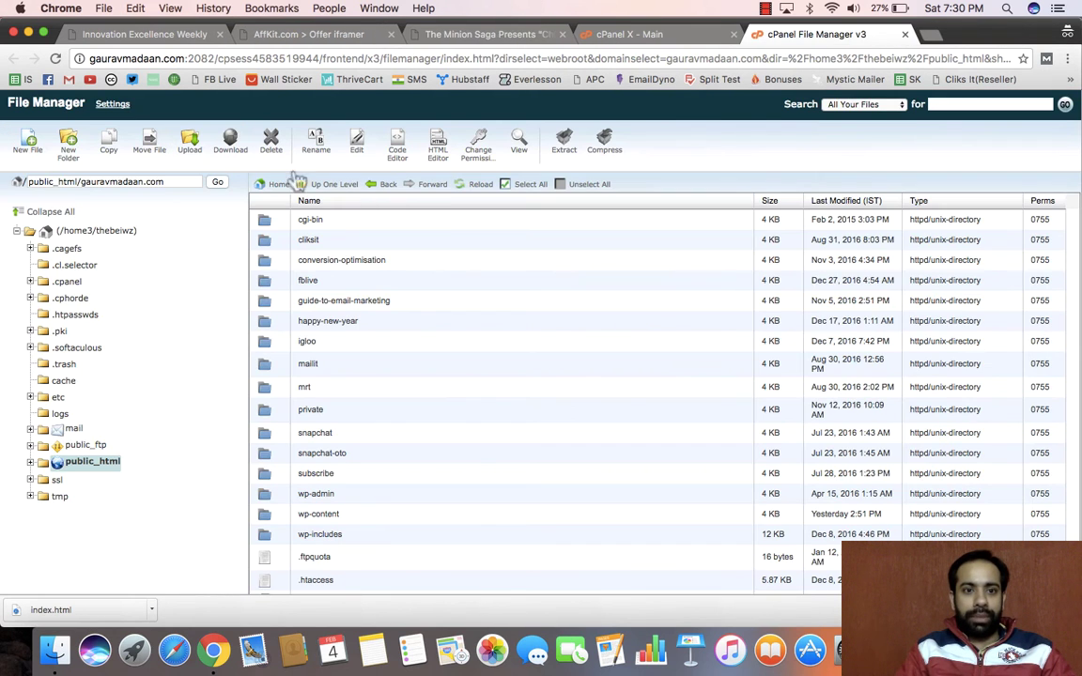
pyautogui.click(68, 155)
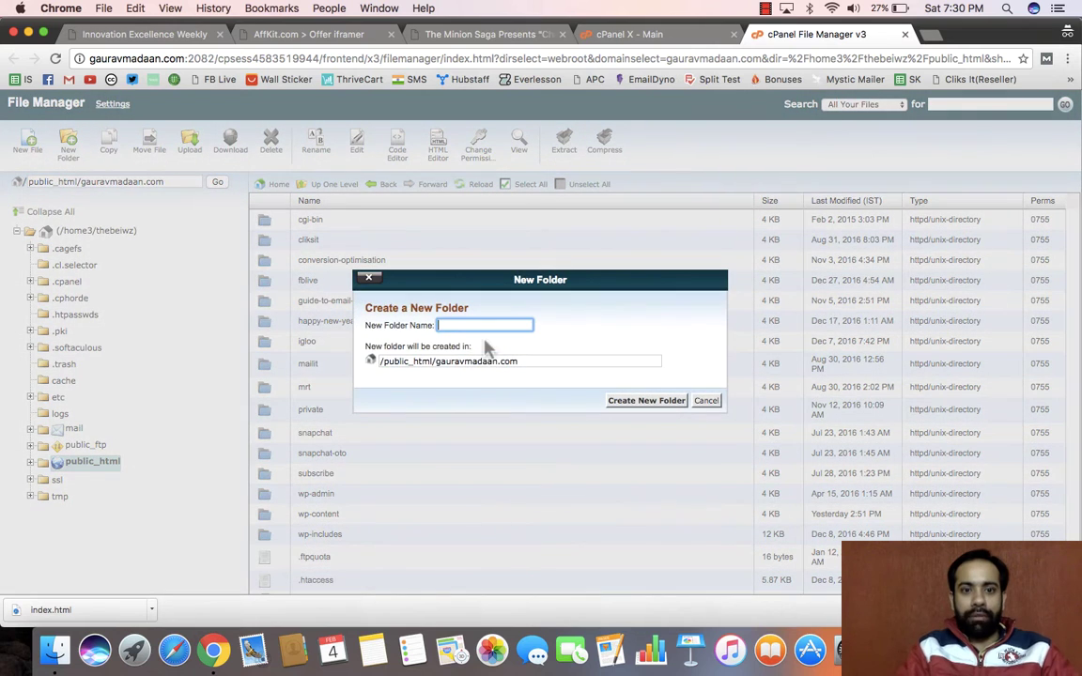
pyautogui.write('Affkit')
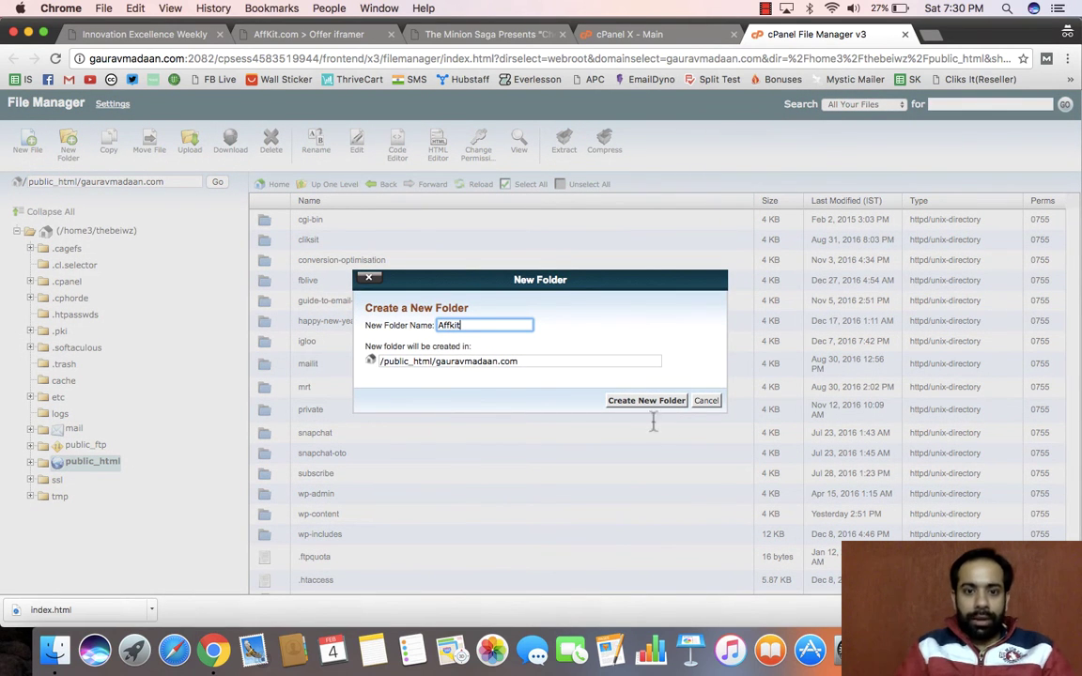
pyautogui.click(648, 402)
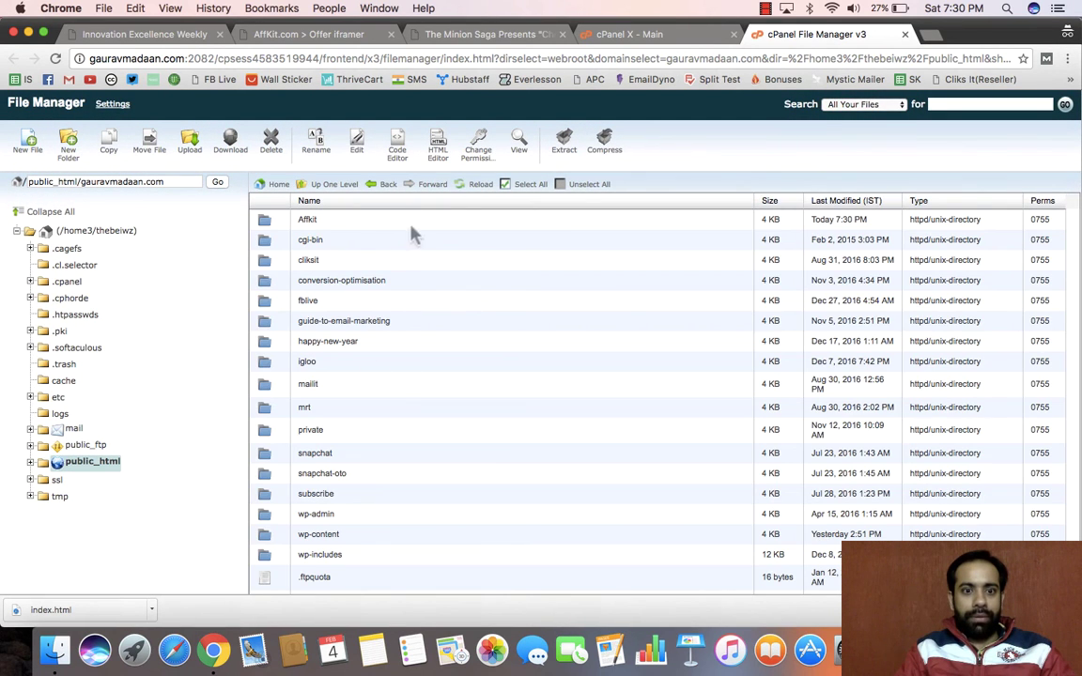
pyautogui.doubleClick(308, 220)
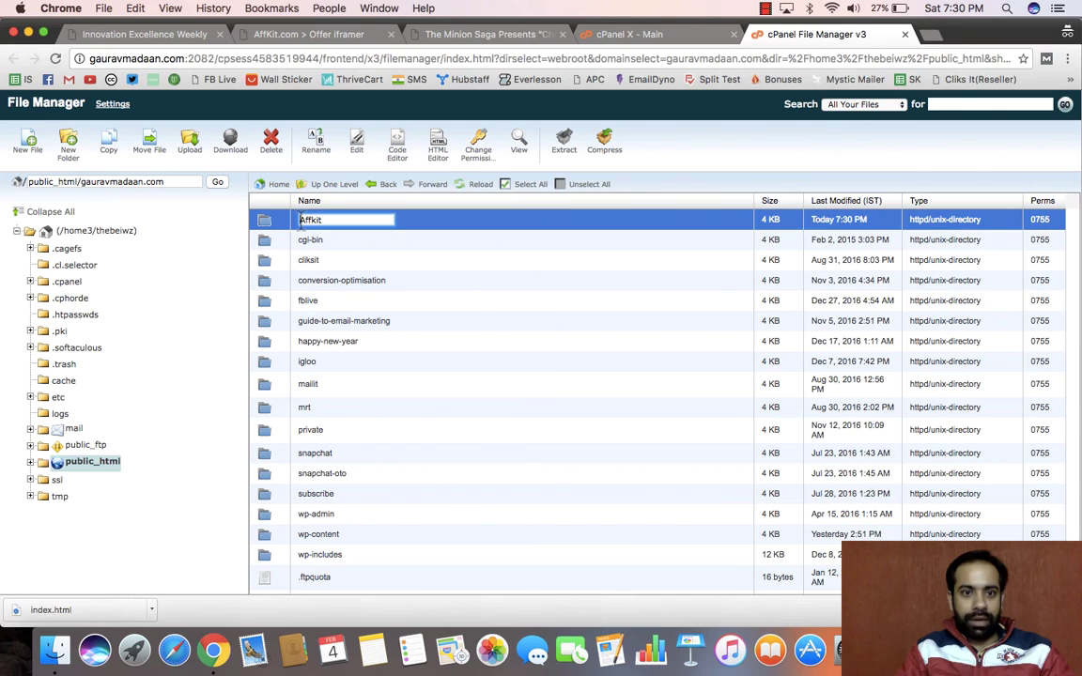
pyautogui.click(447, 222)
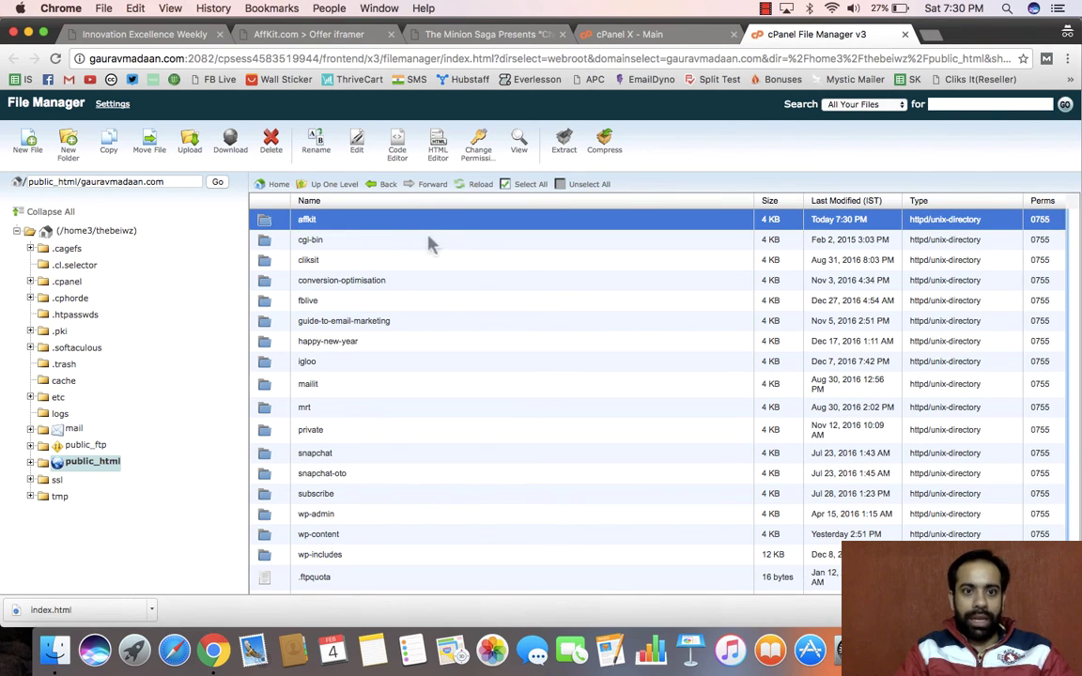
# Upload the downloaded index.html into the affkit folder
pyautogui.doubleClick(430, 225)
pyautogui.click(191, 157)
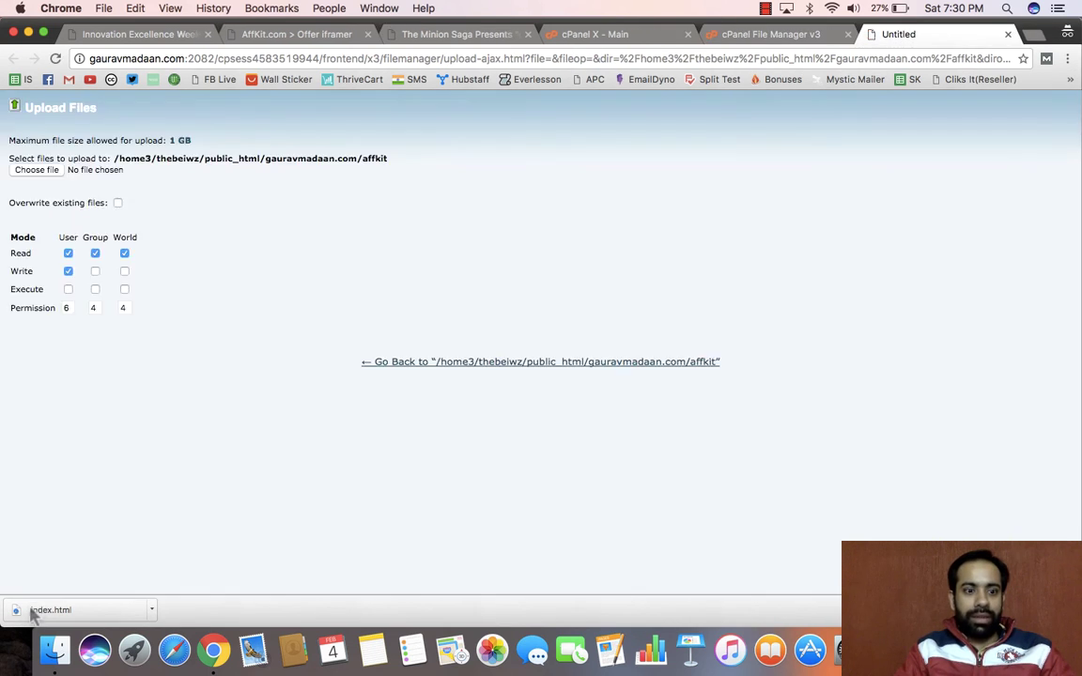
pyautogui.moveTo(87, 188); pyautogui.dragTo(39, 173)
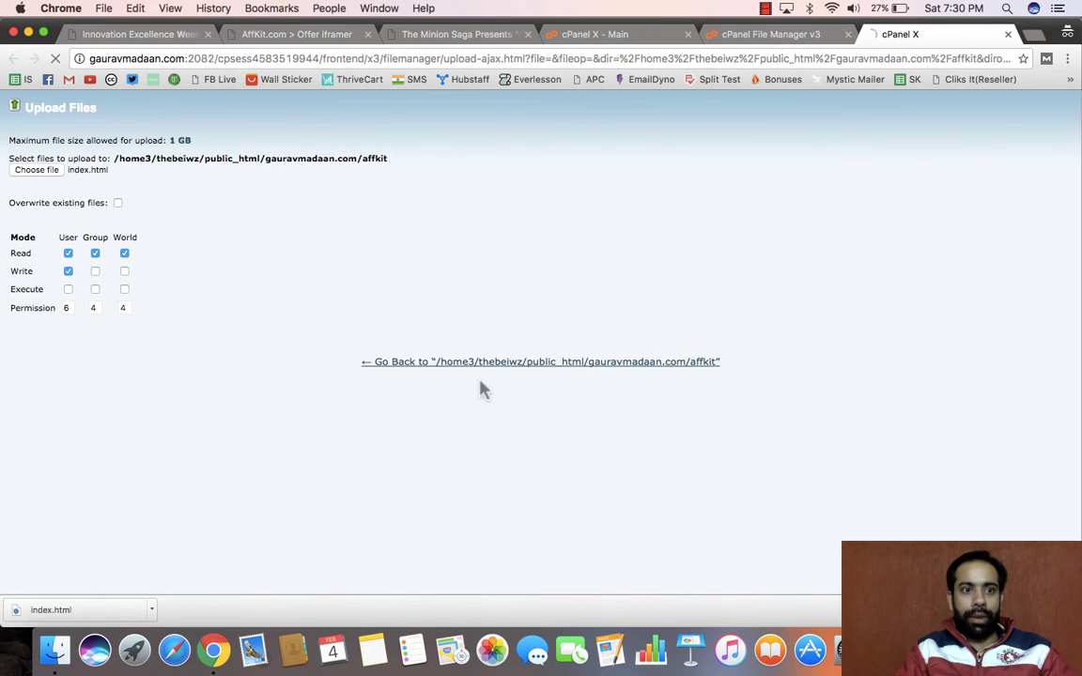
pyautogui.click(715, 363)
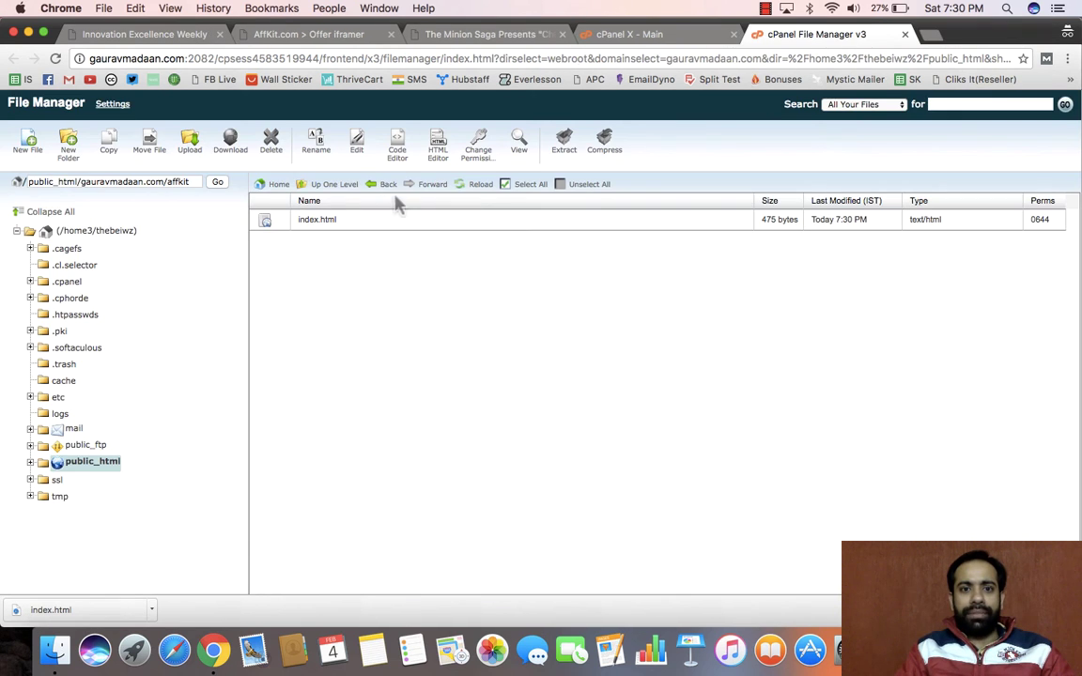
pyautogui.click(930, 34)
pyautogui.write('gauravmadaan.com')
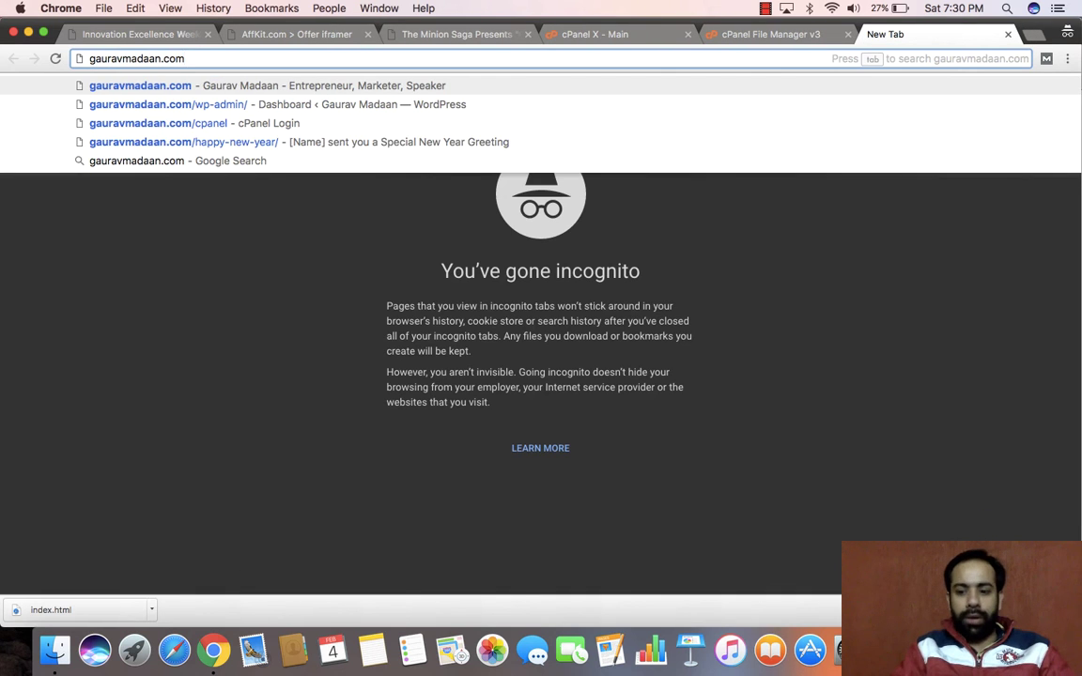
pyautogui.write('/affkit')
pyautogui.press('Return')
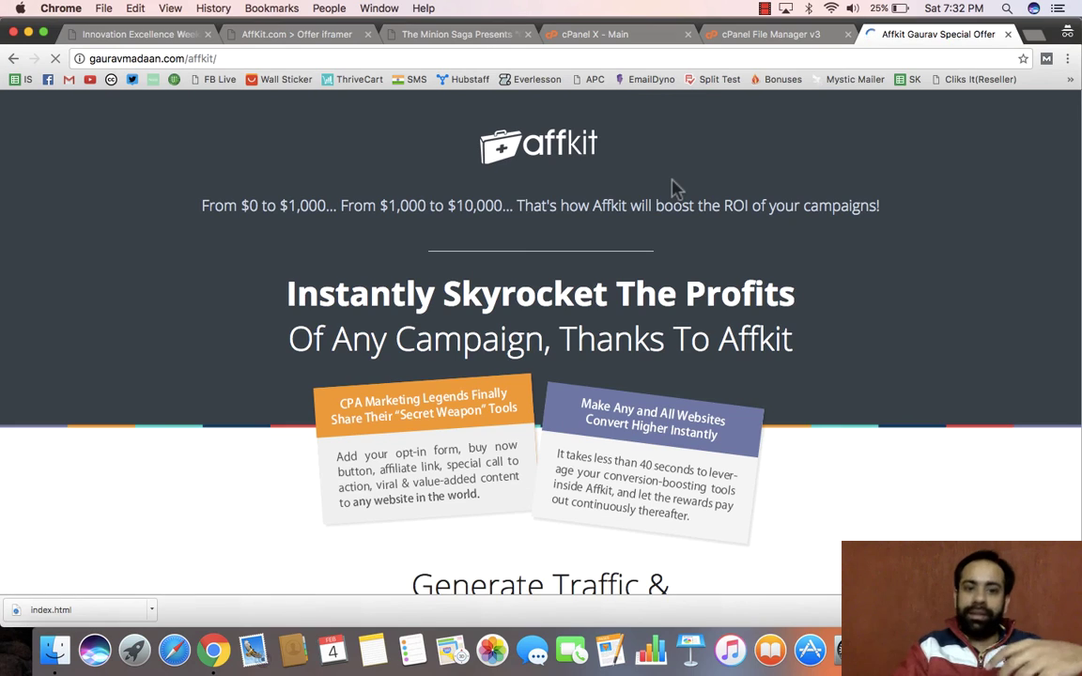
pyautogui.scroll(-20, 674, 188)
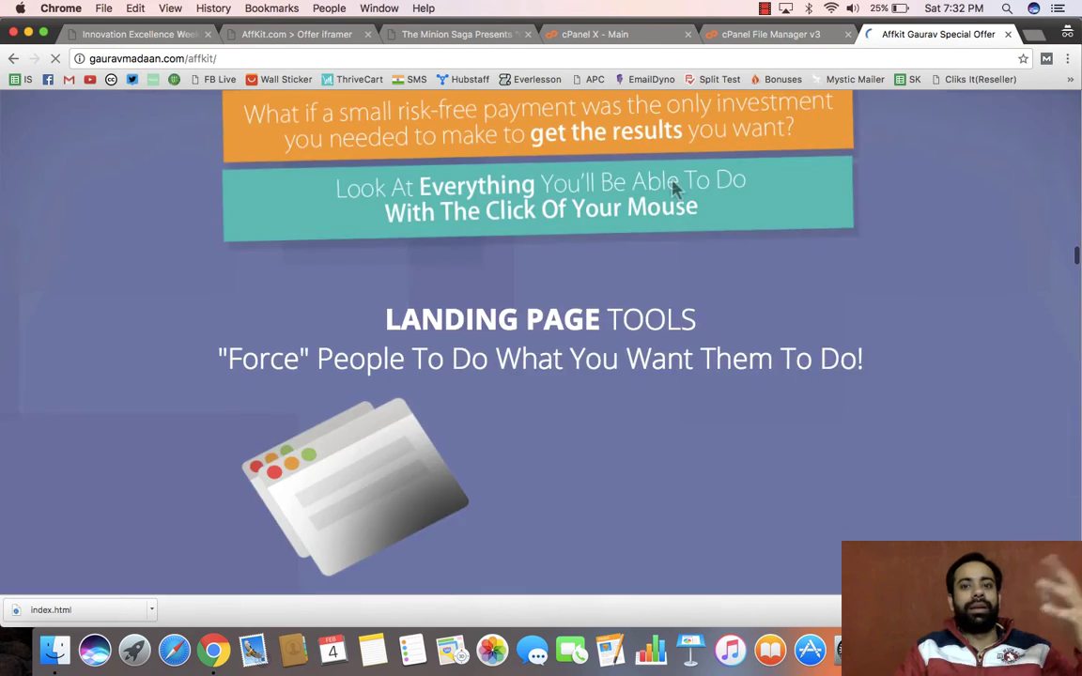
pyautogui.scroll(-10, 674, 188)
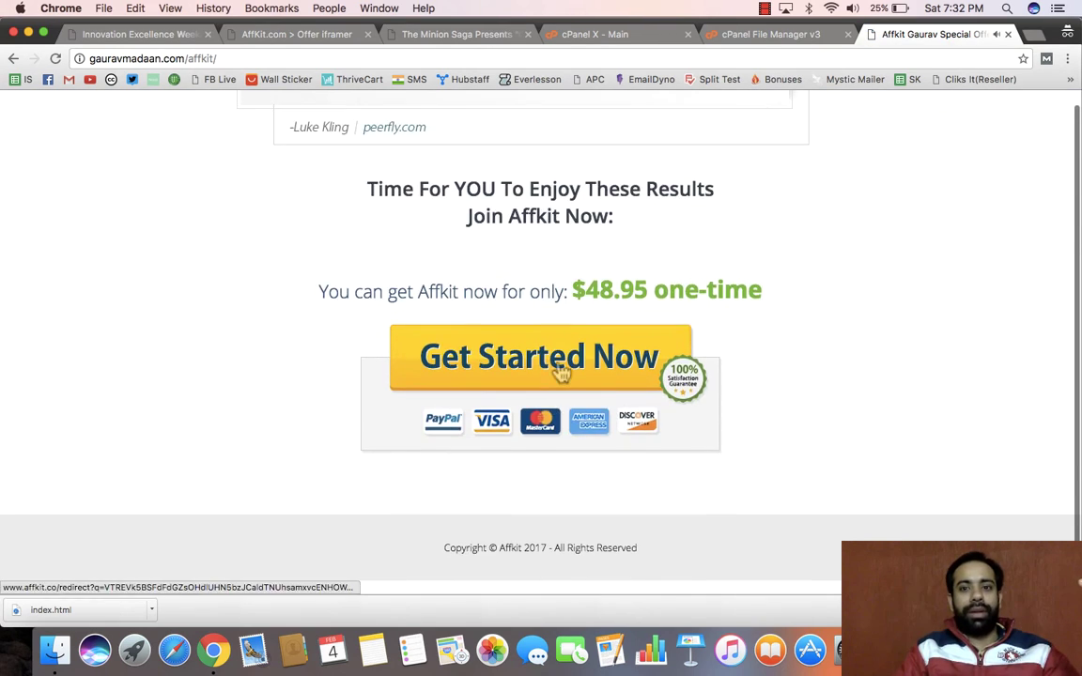
pyautogui.click(561, 367)
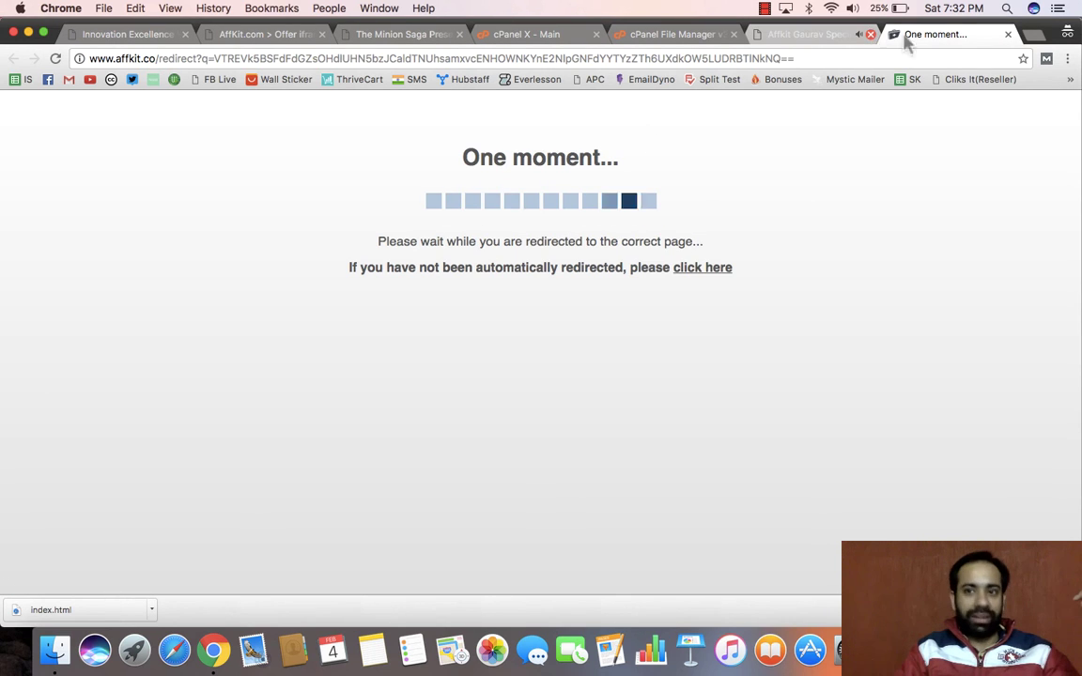
pyautogui.click(1006, 38)
pyautogui.scroll(10, 797, 187)
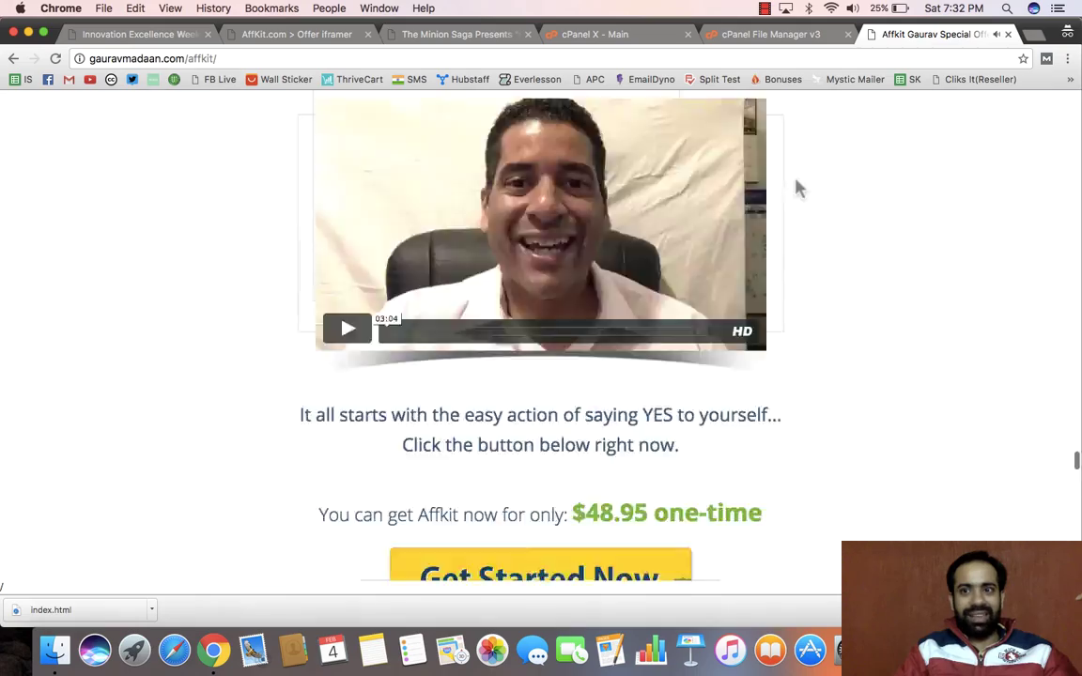
pyautogui.scroll(10, 796, 188)
pyautogui.scroll(-5, 796, 188)
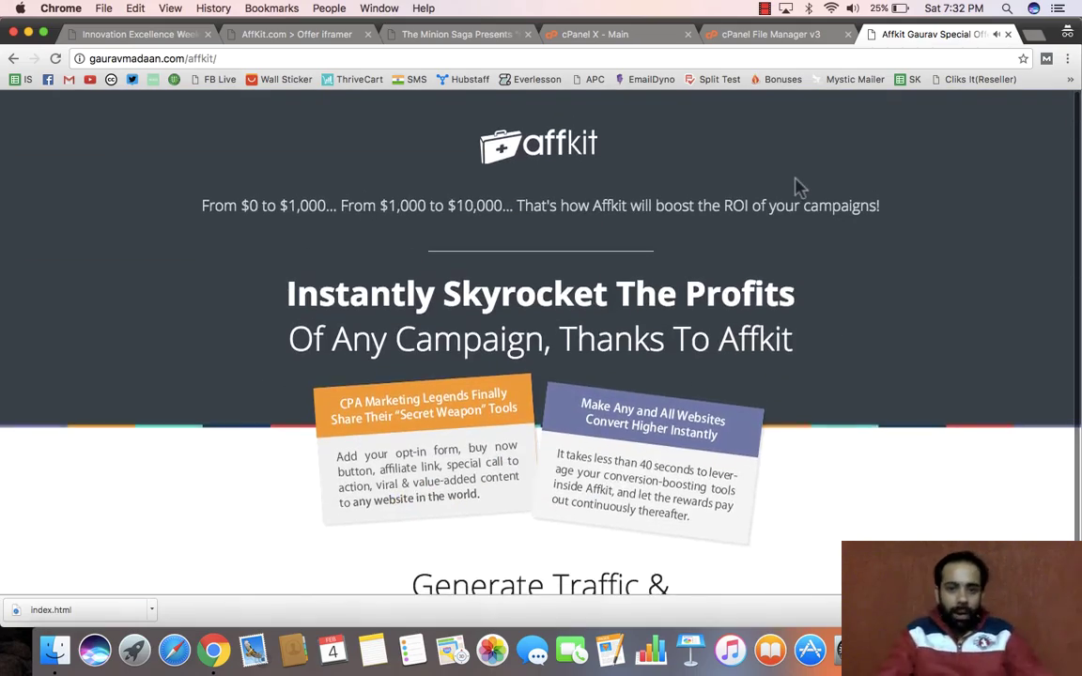
pyautogui.scroll(-2, 796, 188)
pyautogui.scroll(5, 719, 309)
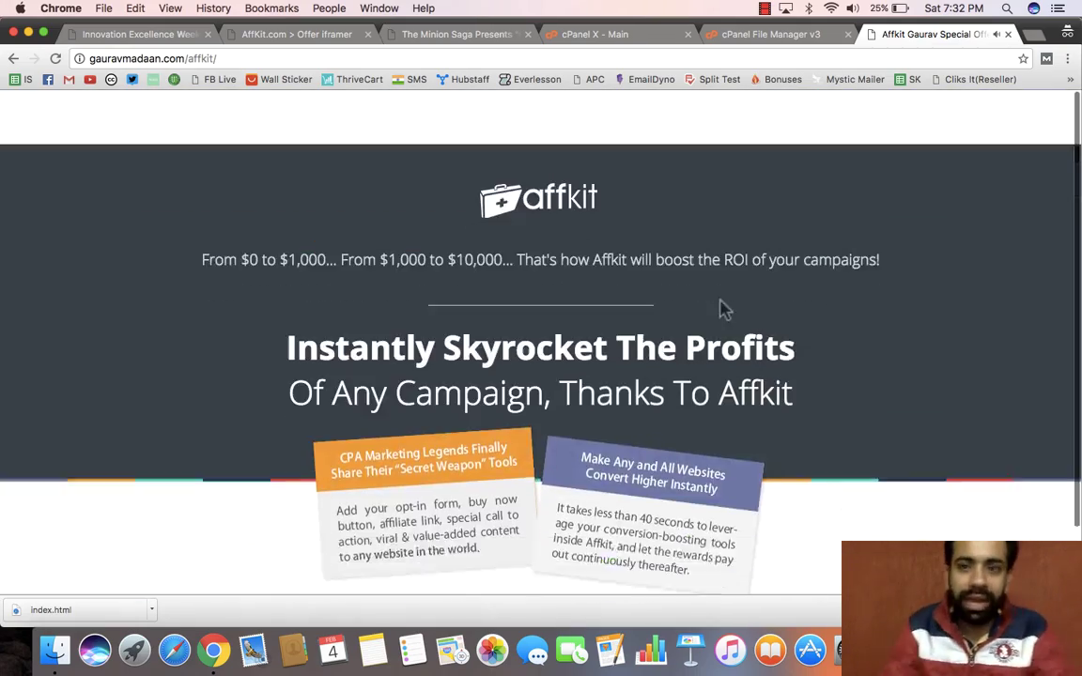
pyautogui.press('super+w')
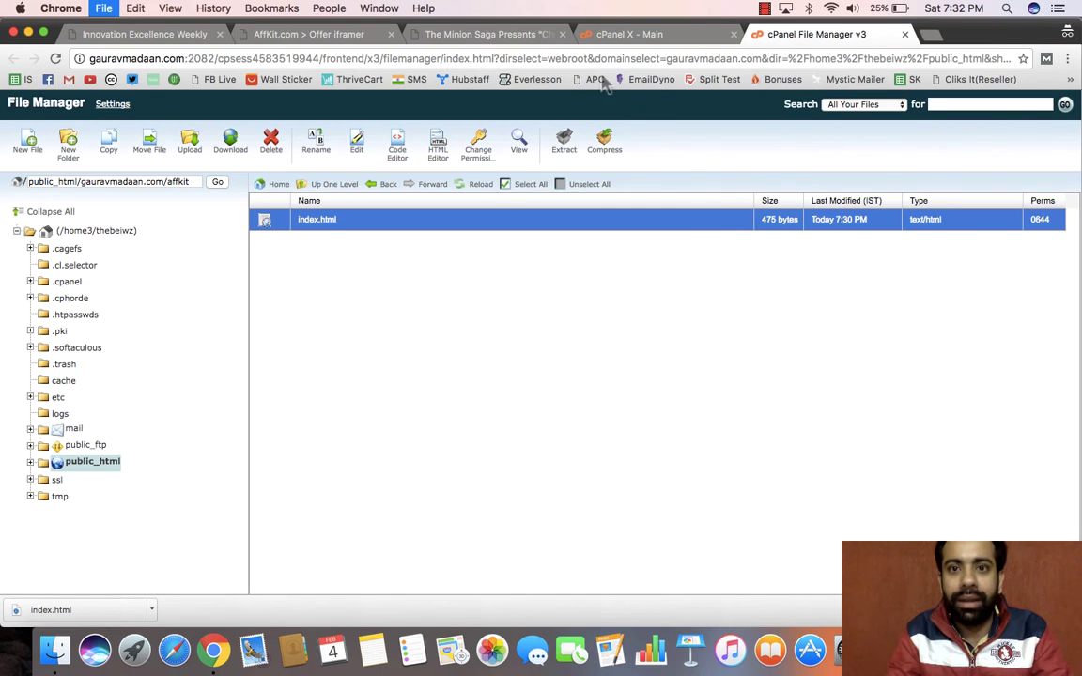
# Close the file manager tab, go back to the Offer iframer page and open the AffKit Tools list
pyautogui.press('super+w')
pyautogui.press('super+w')
pyautogui.click(300, 35)
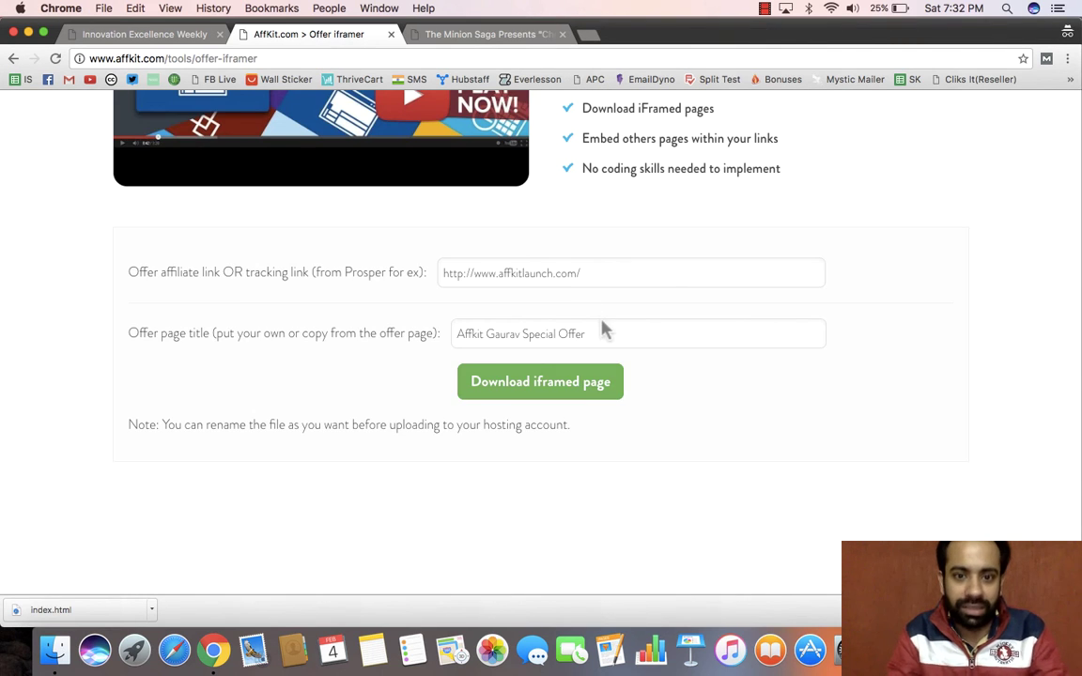
pyautogui.scroll(5, 639, 254)
pyautogui.click(700, 135)
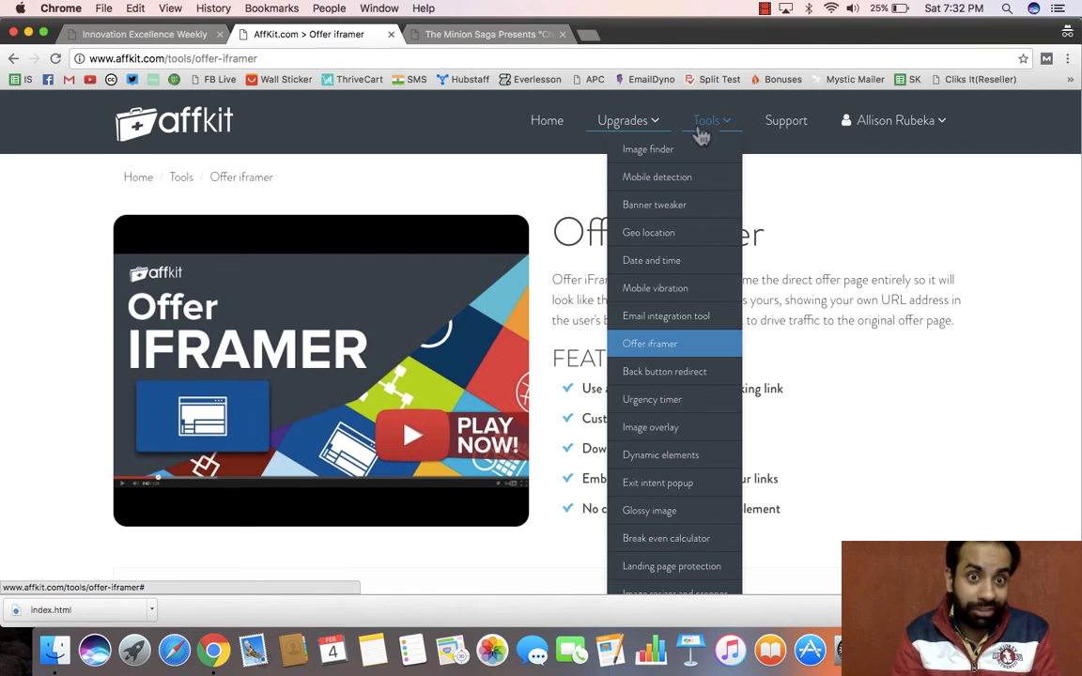
pyautogui.scroll(-4, 701, 136)
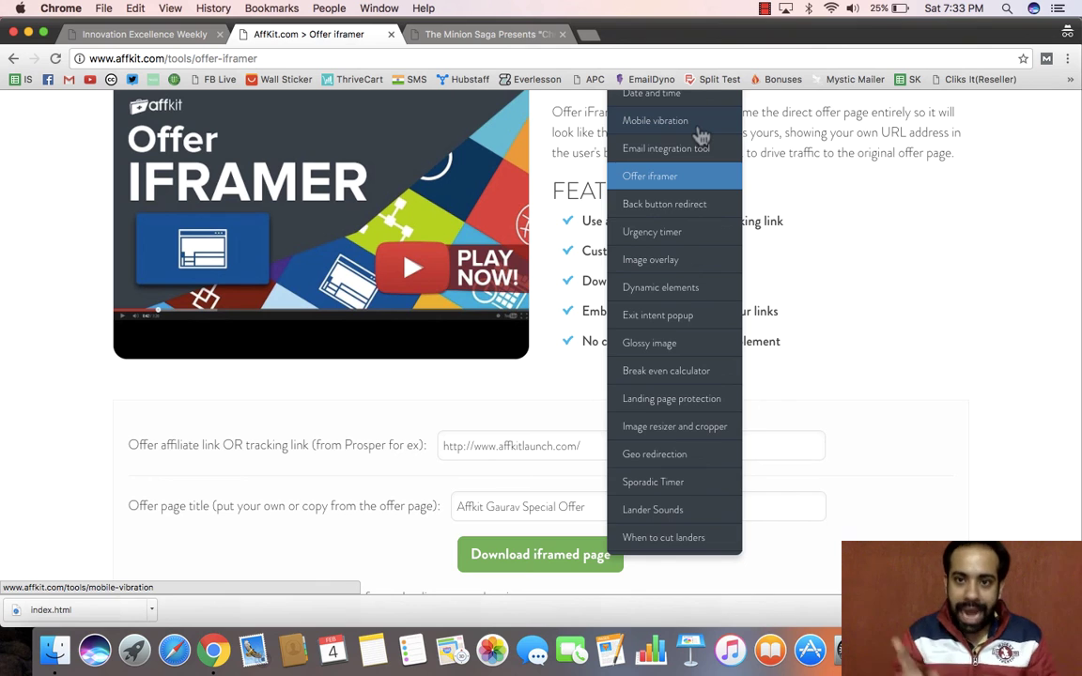
pyautogui.click(764, 8)
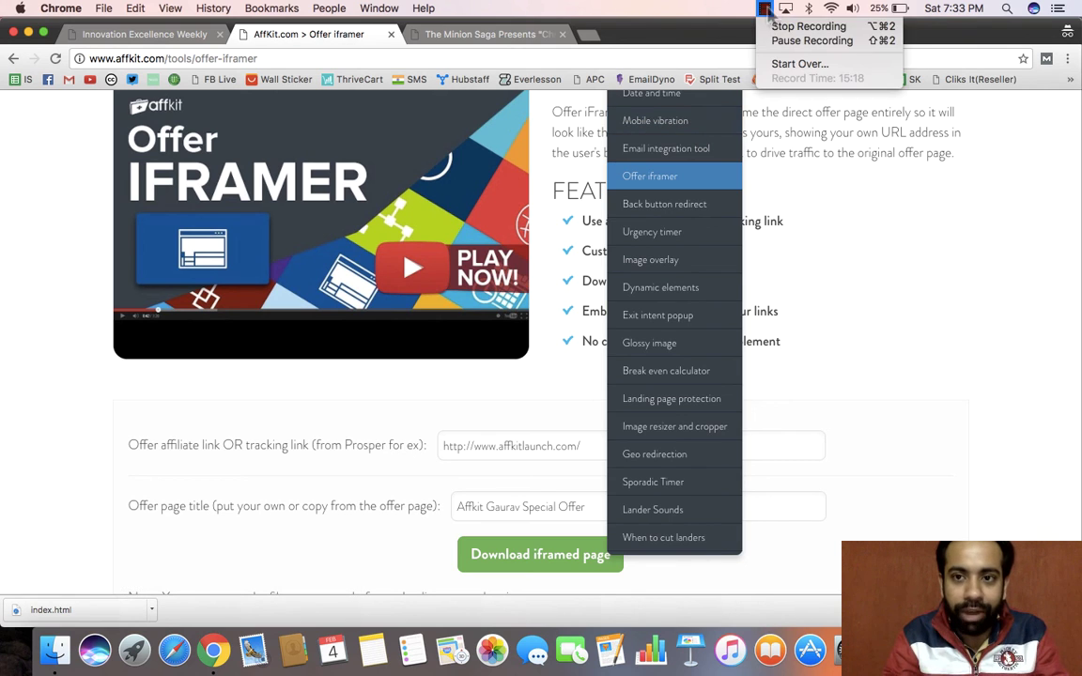